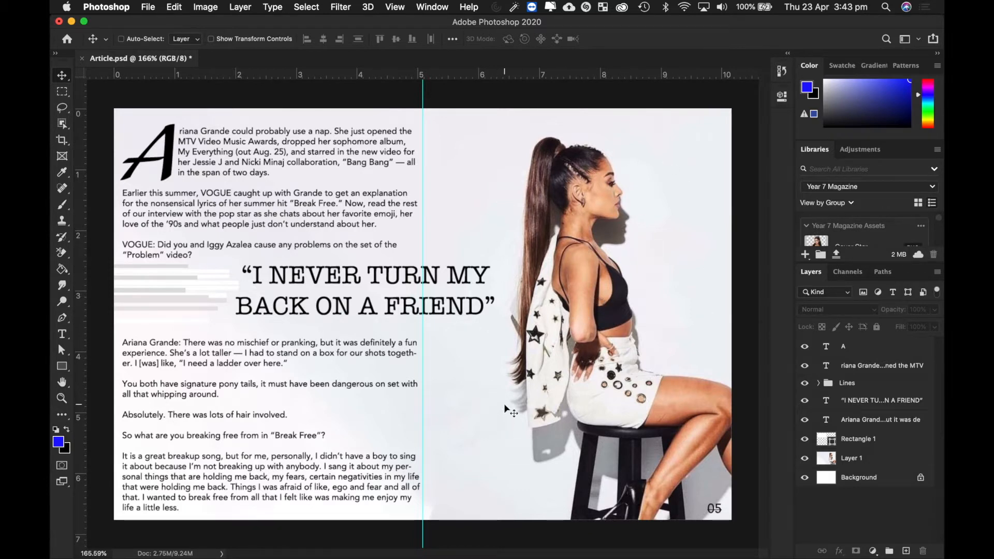
- Switch to the Safari space showing the Year 7 Magazine folder on Google Drive
key("ctrl+Right")
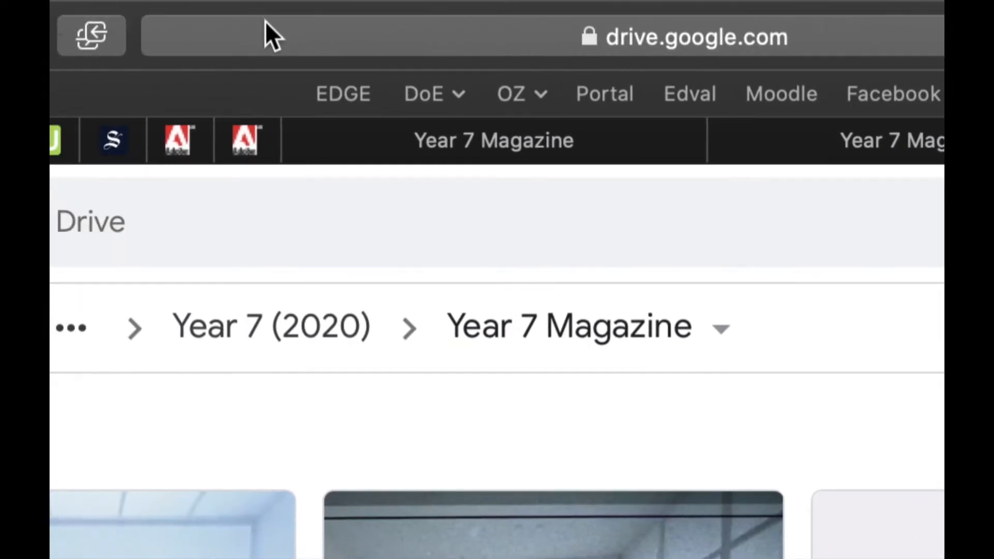
left_click(281, 33)
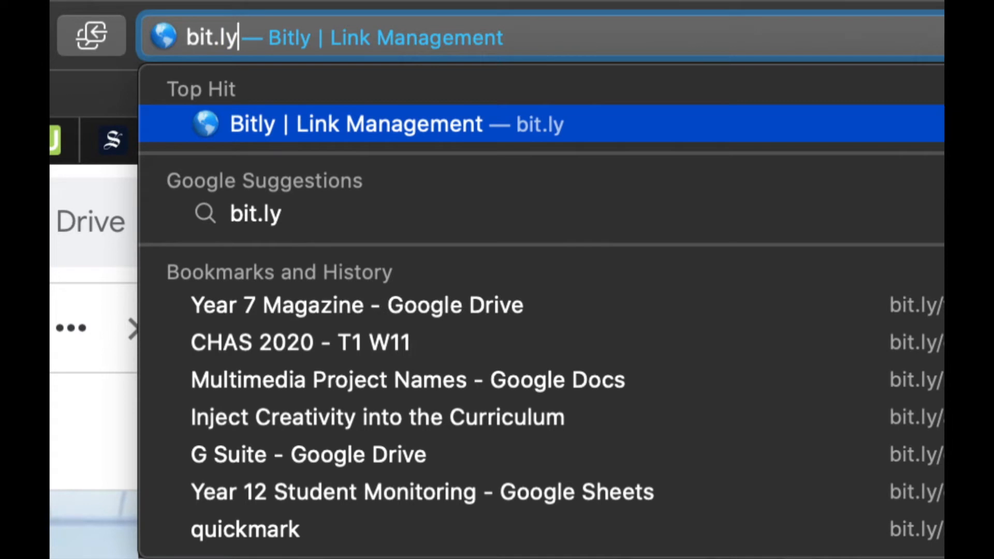
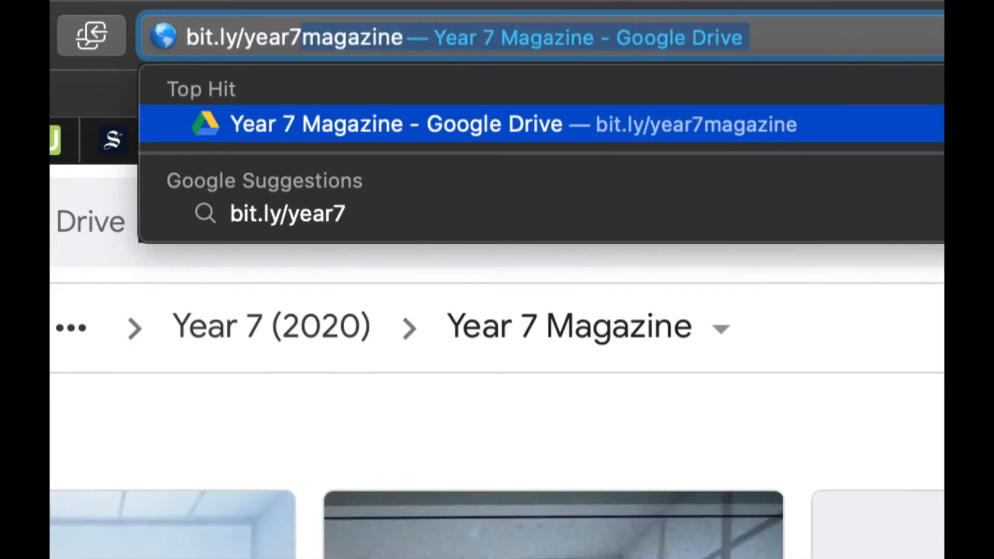
key("Right")
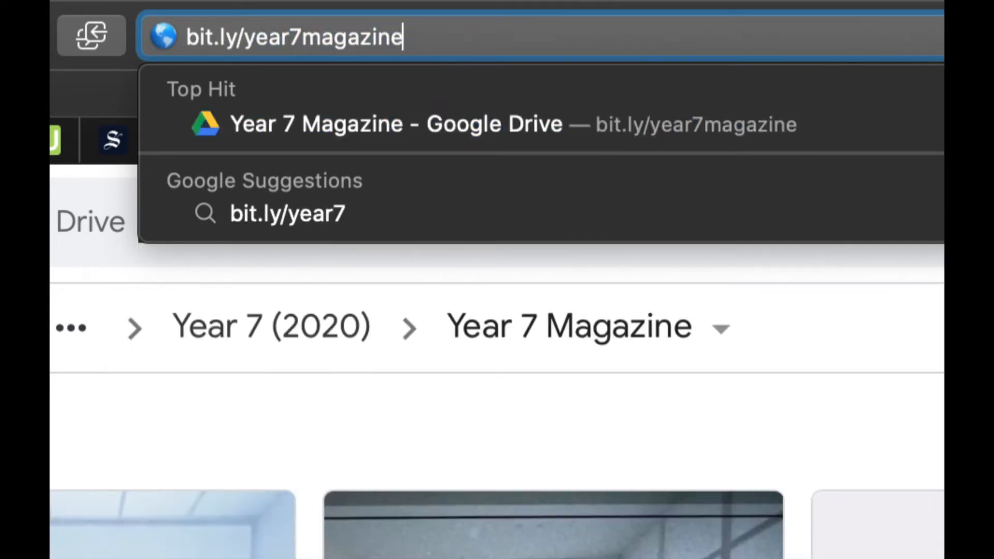
key("Return")
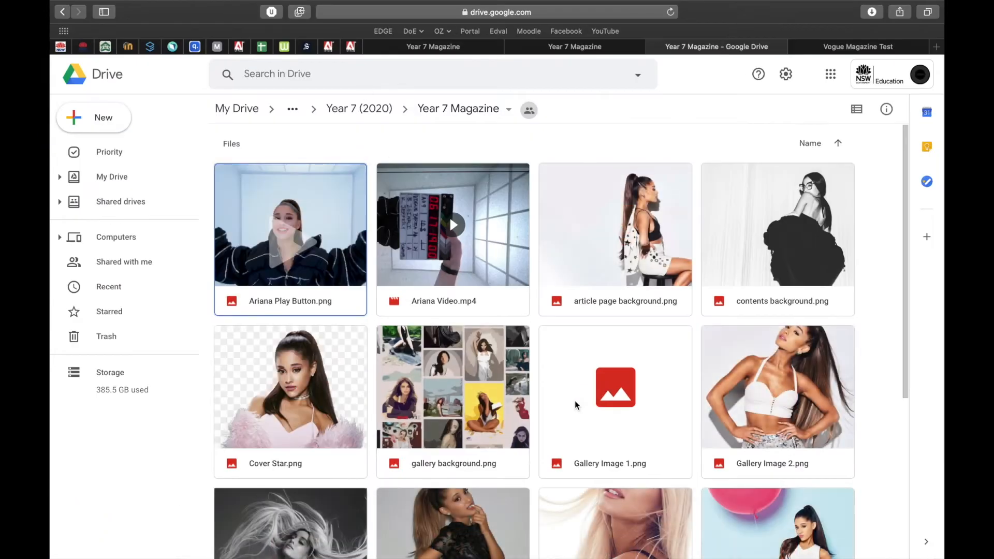
- Look over the folder's image files, then return to the Article spread in Photoshop
scroll(577, 406, "down", 1)
scroll(577, 405, "down", 3)
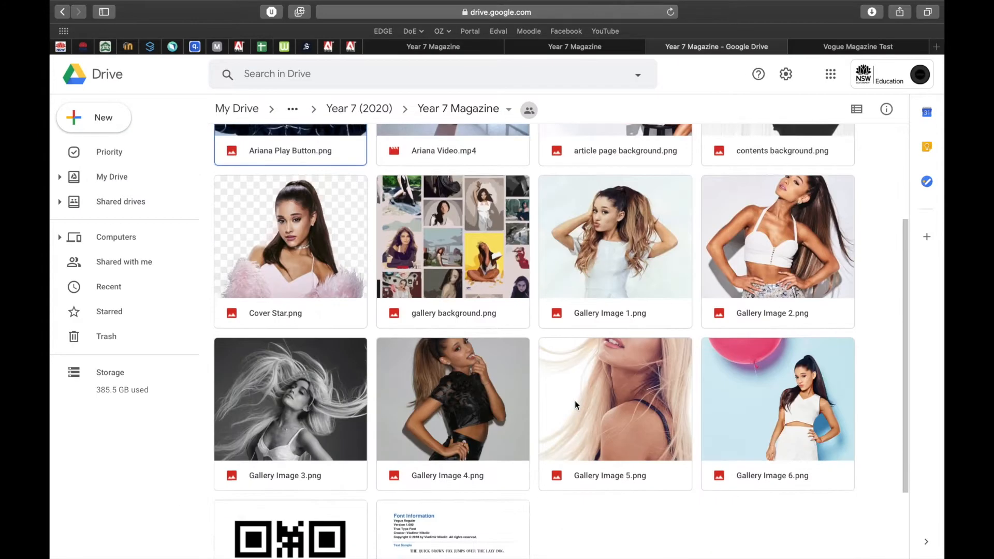
scroll(577, 405, "up", 4)
scroll(577, 405, "down", 3)
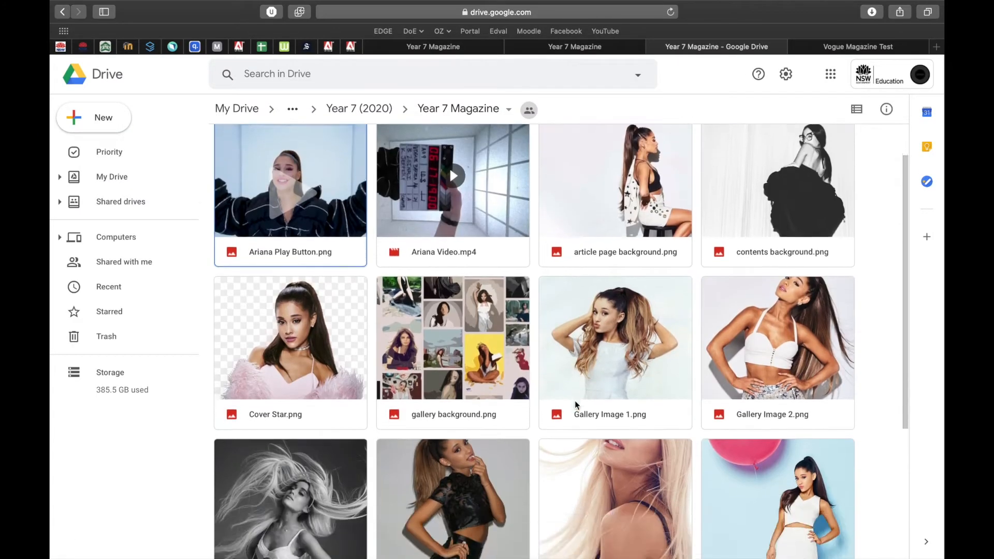
scroll(577, 406, "up", 4)
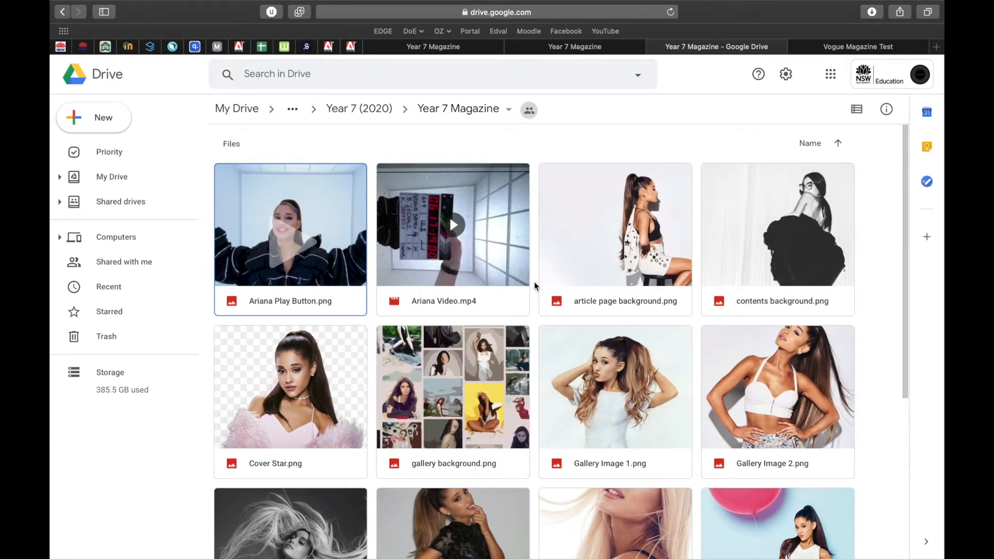
key("ctrl+Left")
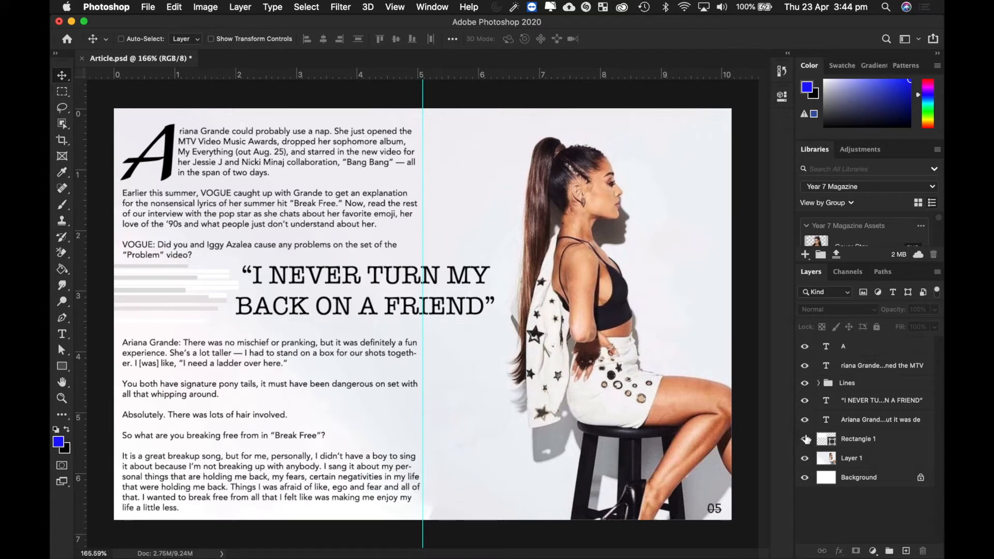
- Hide layers Rectangle 1 through A, then reshow drop cap A, body text, pull quote, interview text and Lines group
left_click_drag(807, 439, 805, 353)
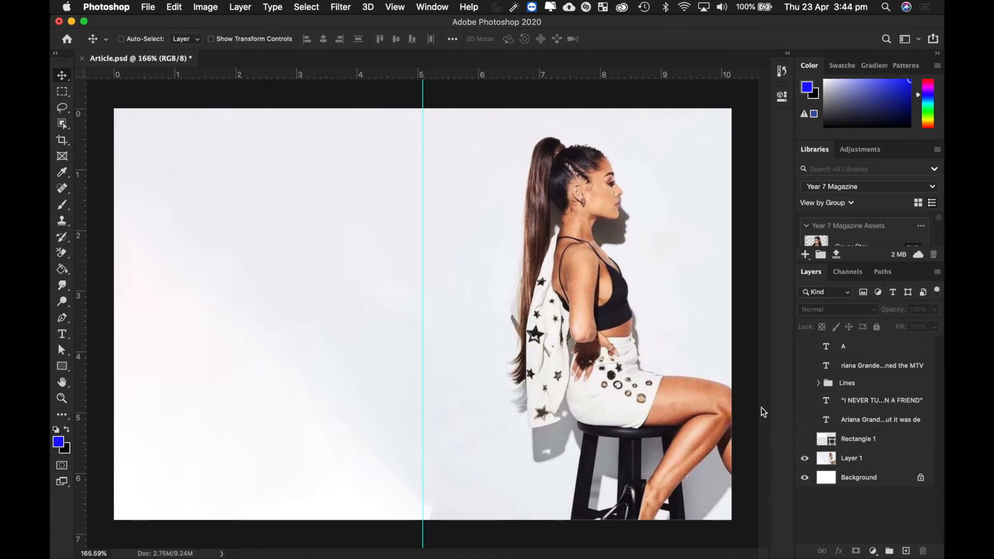
left_click(805, 347)
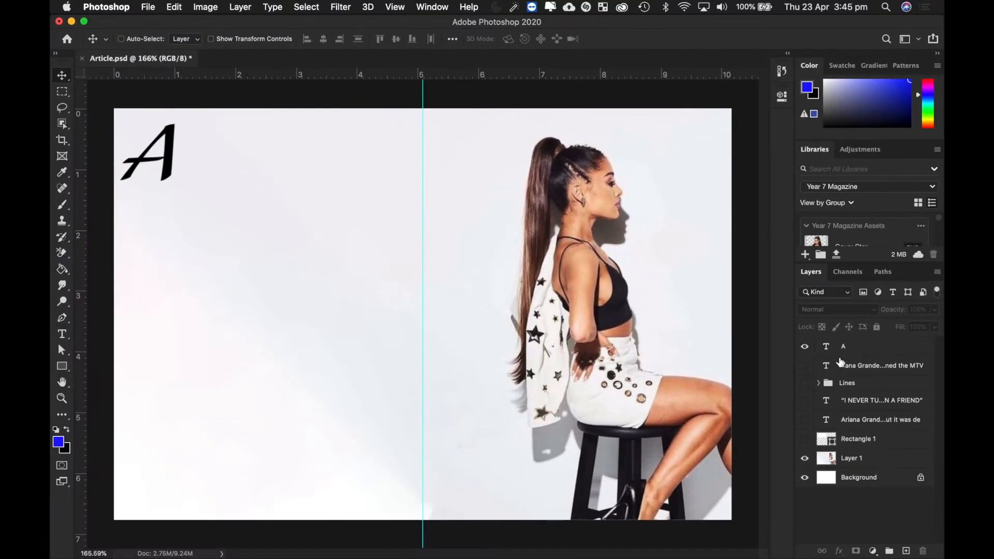
left_click(805, 366)
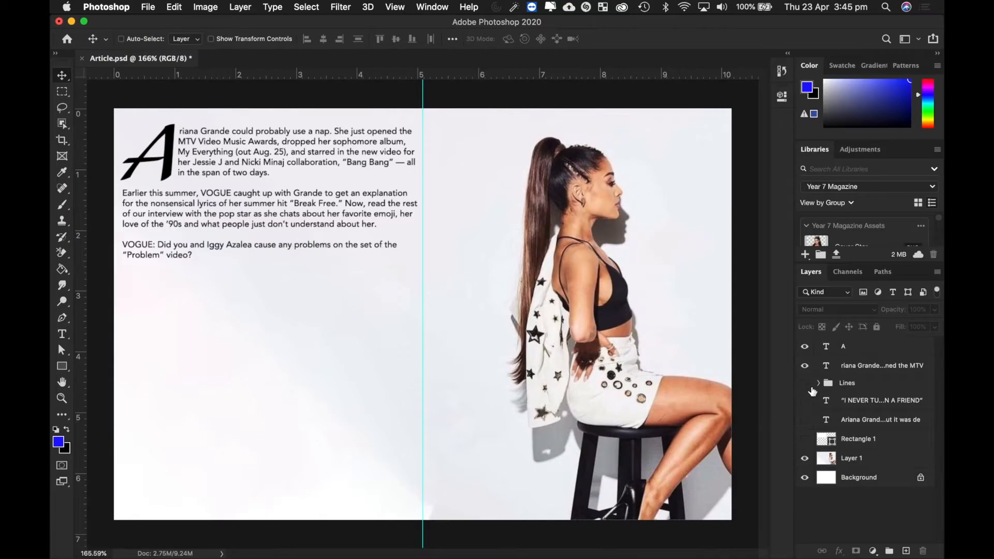
left_click(805, 401)
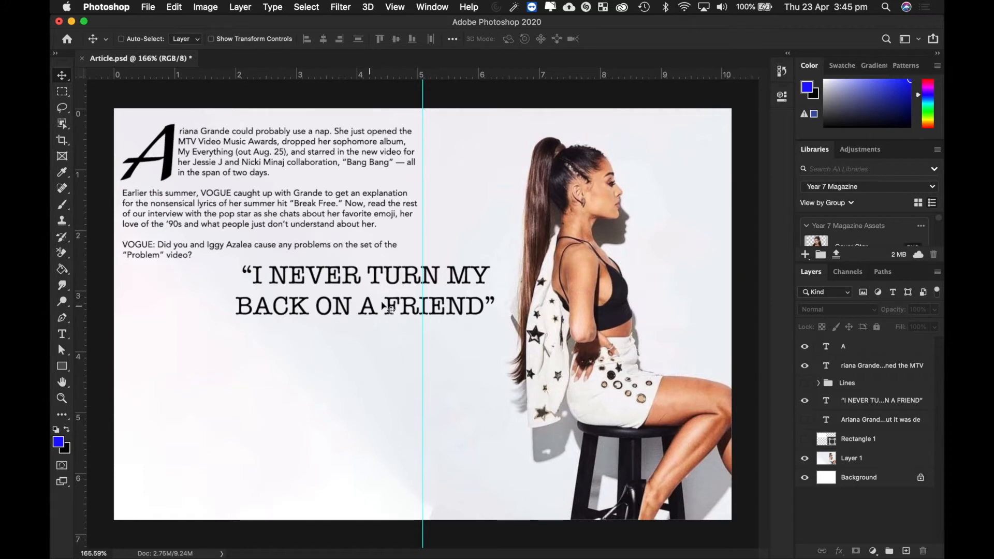
left_click(805, 421)
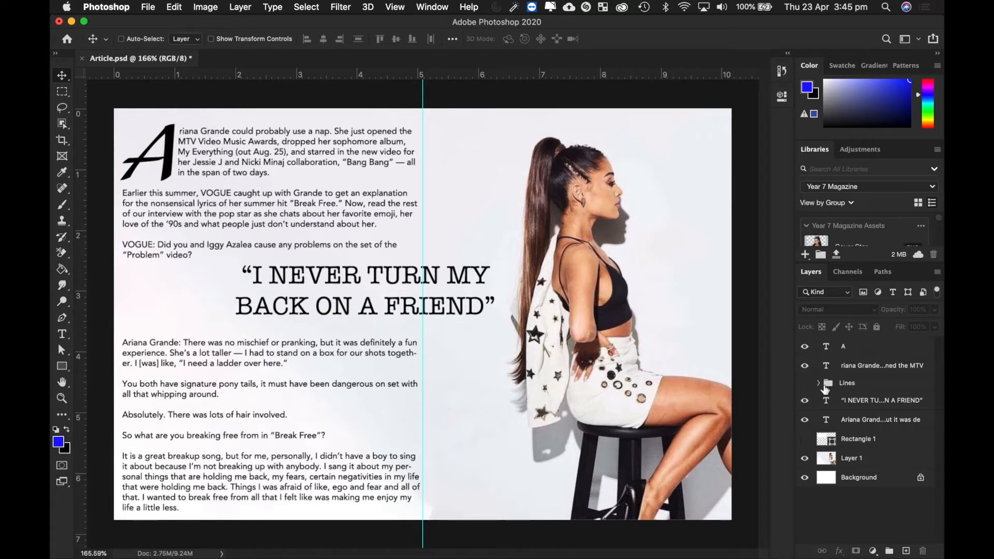
left_click(805, 383)
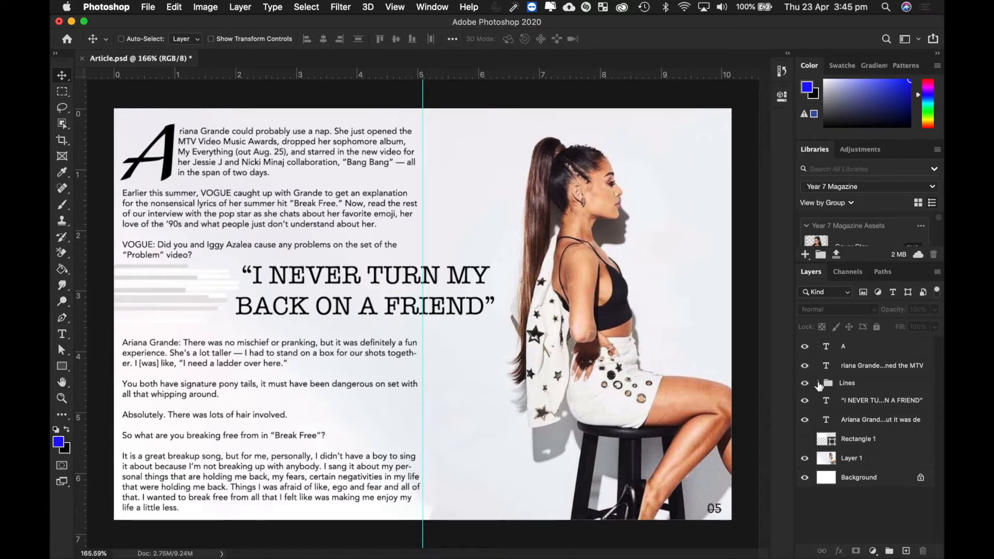
left_click(819, 383)
- Collapse the Lines group, recheck its visibility, and open the New document dialog
scroll(873, 453, "down", 3)
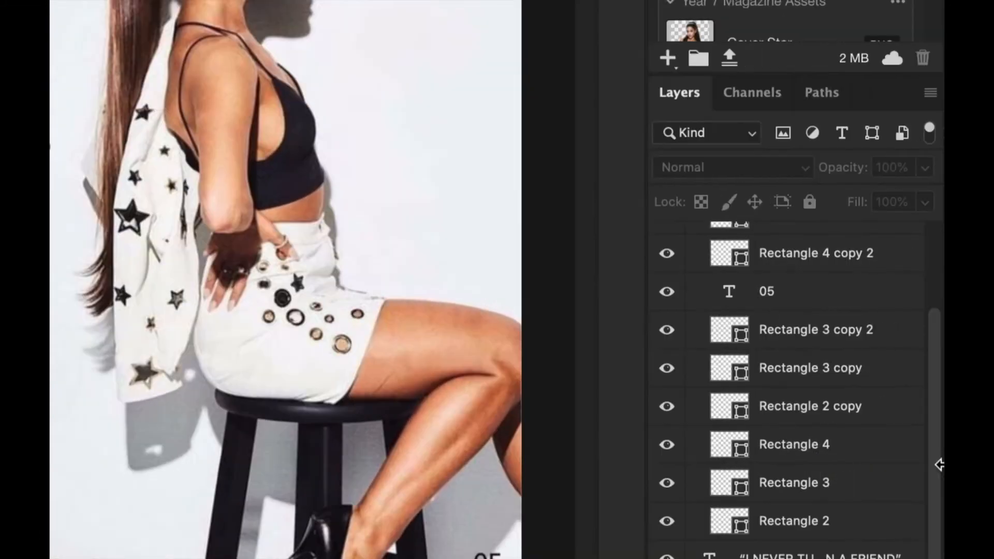
scroll(818, 365, "up", 3)
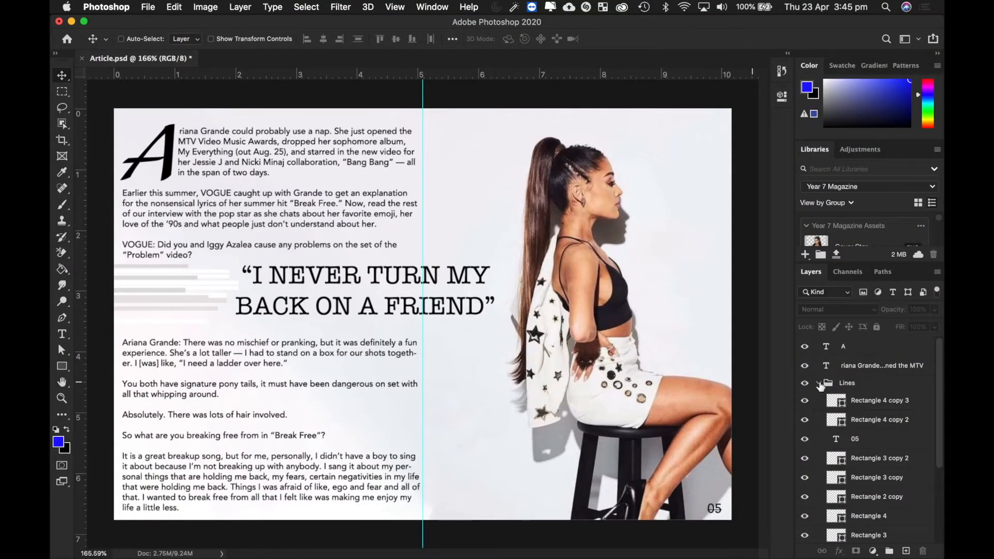
left_click(819, 382)
left_click(805, 383)
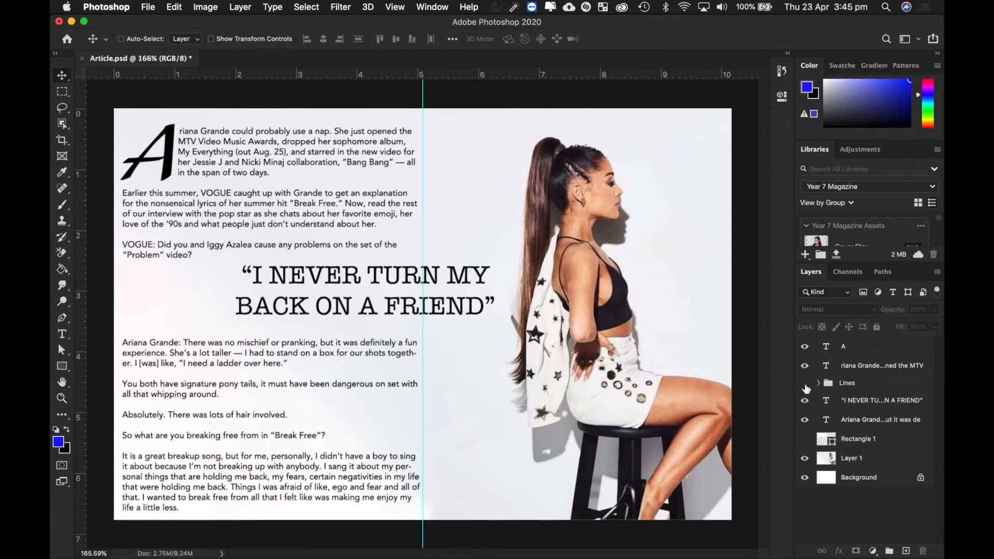
left_click(805, 385)
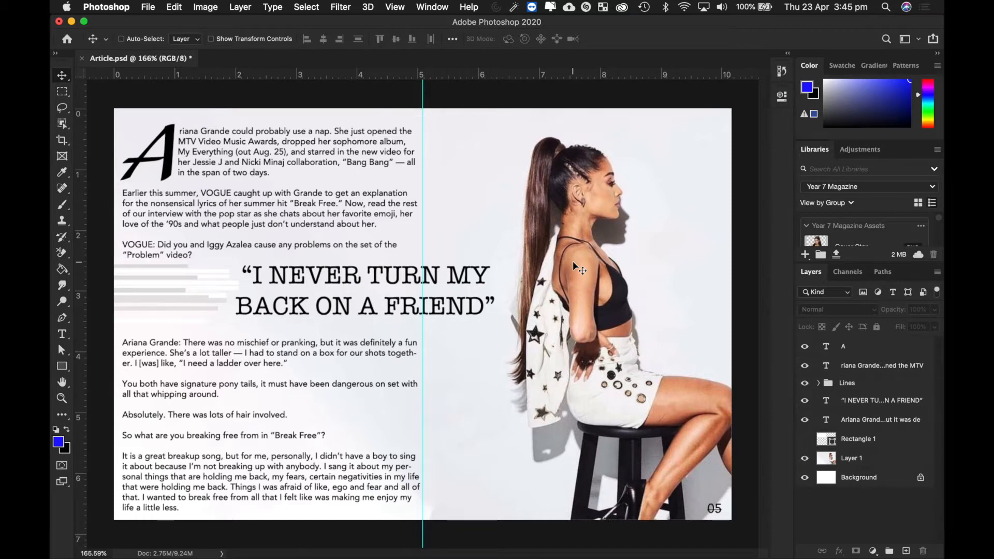
left_click(146, 7)
left_click(159, 17)
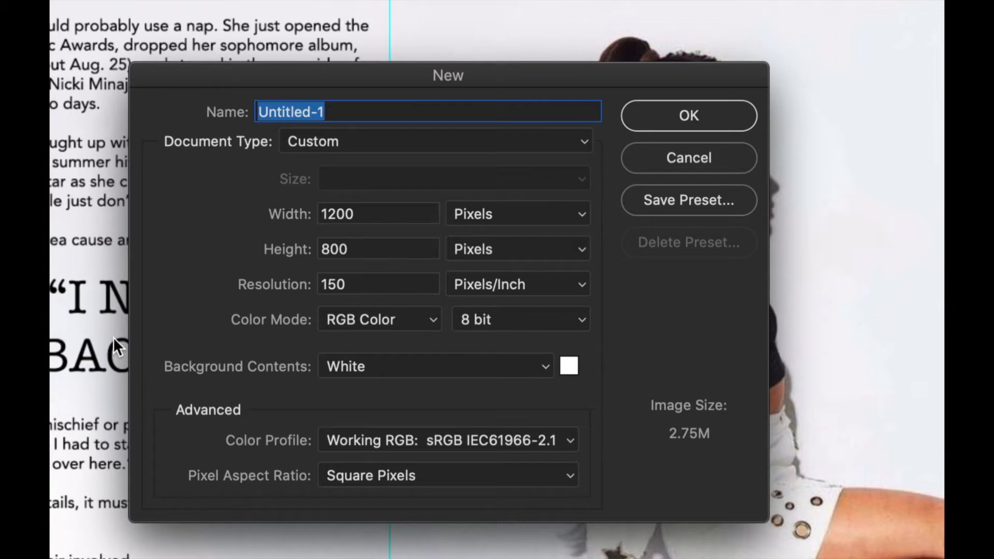
- Create 'Page 4-5 Article' at 1200 × 800 pixels, 150 ppi, white background
type("Page 4")
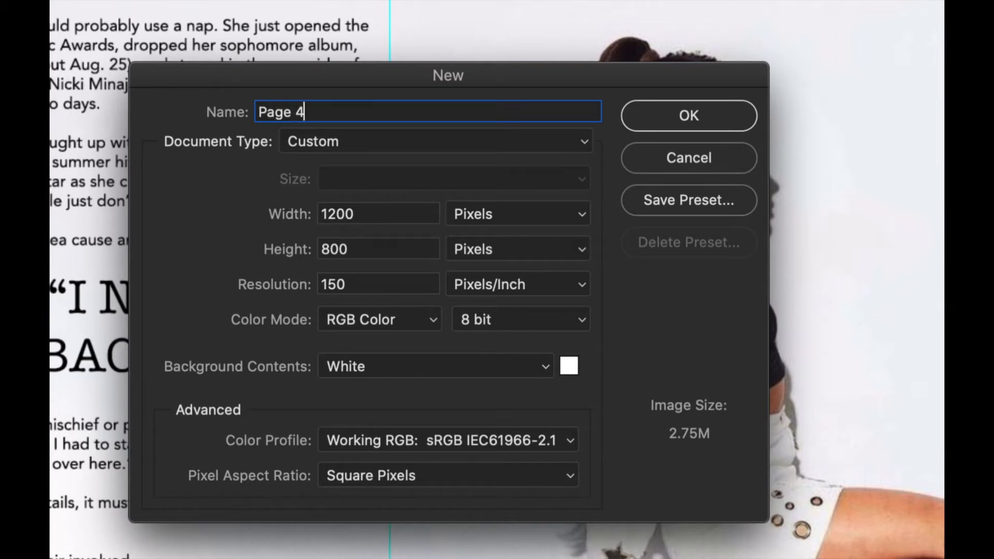
type("-5 Article")
left_click(512, 213)
left_click(499, 210)
left_click(714, 114)
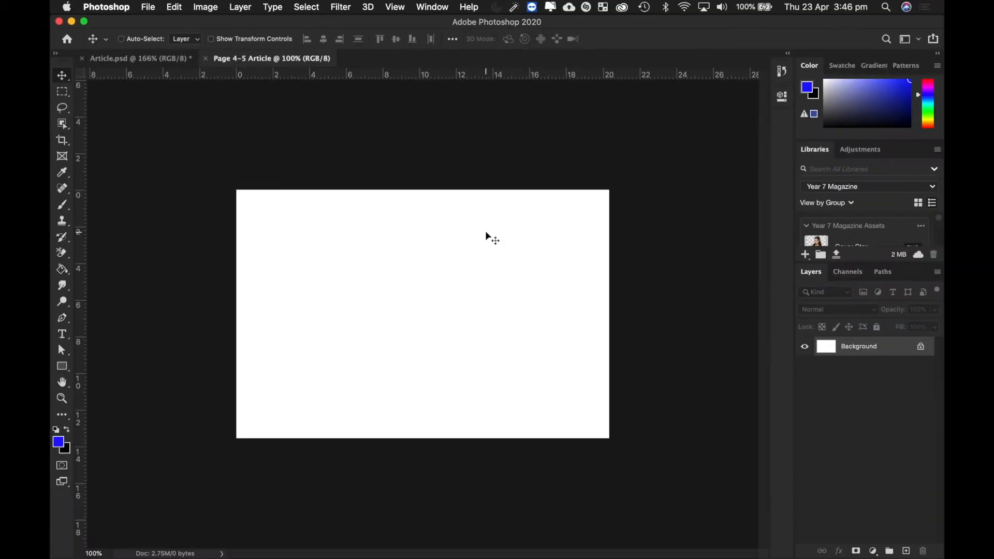
- Zoom in, turn on rulers, and drag a vertical guide to the 10 cm page centre
key("super+0")
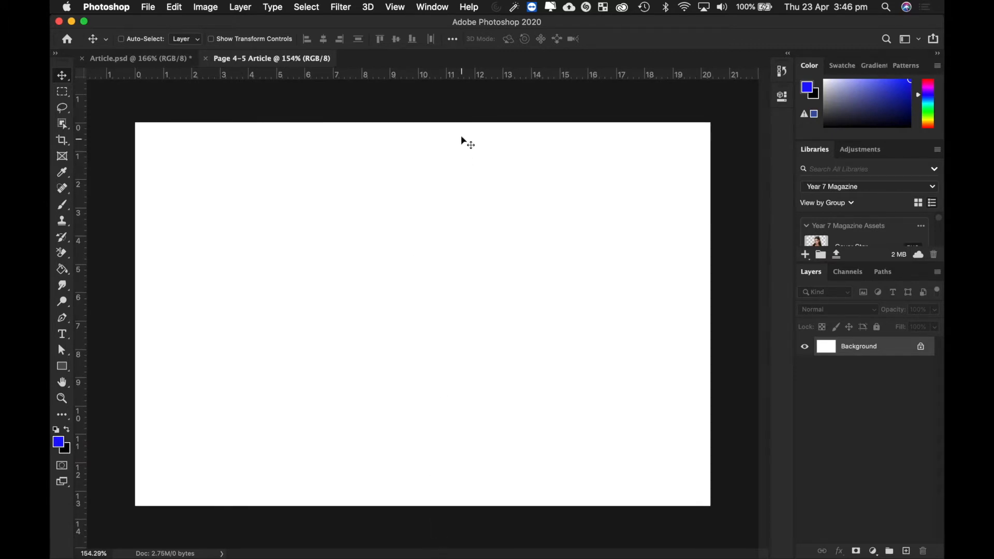
left_click(397, 9)
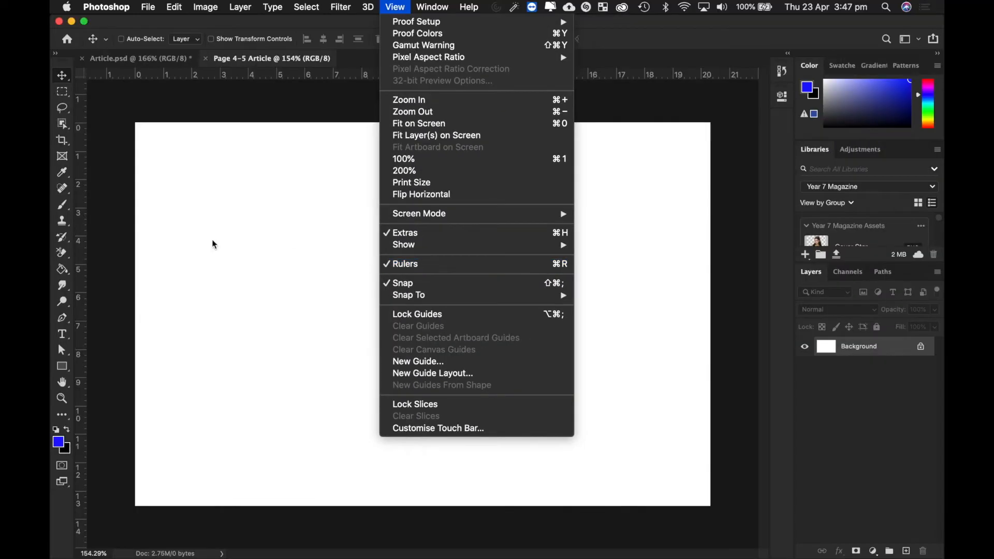
left_click(171, 239)
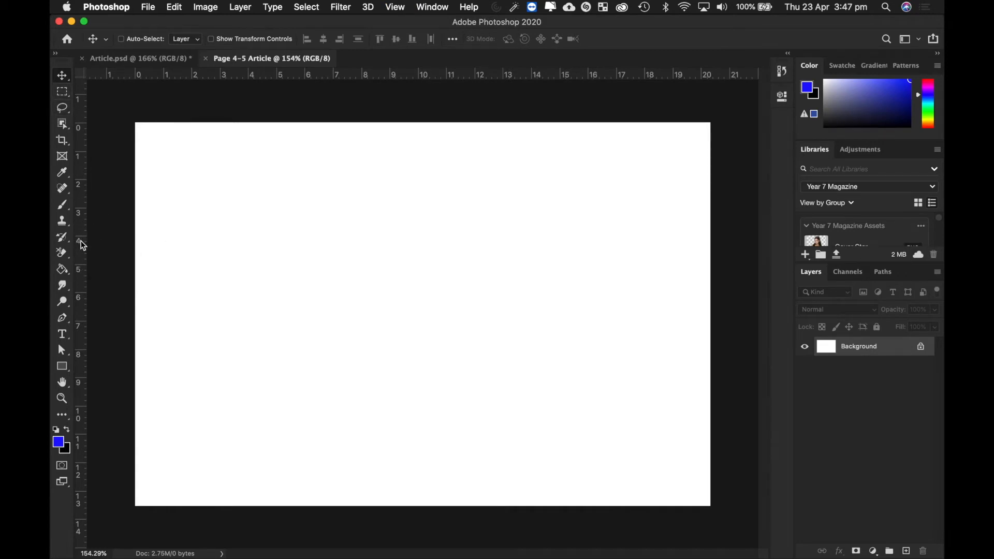
left_click_drag(81, 241, 422, 250)
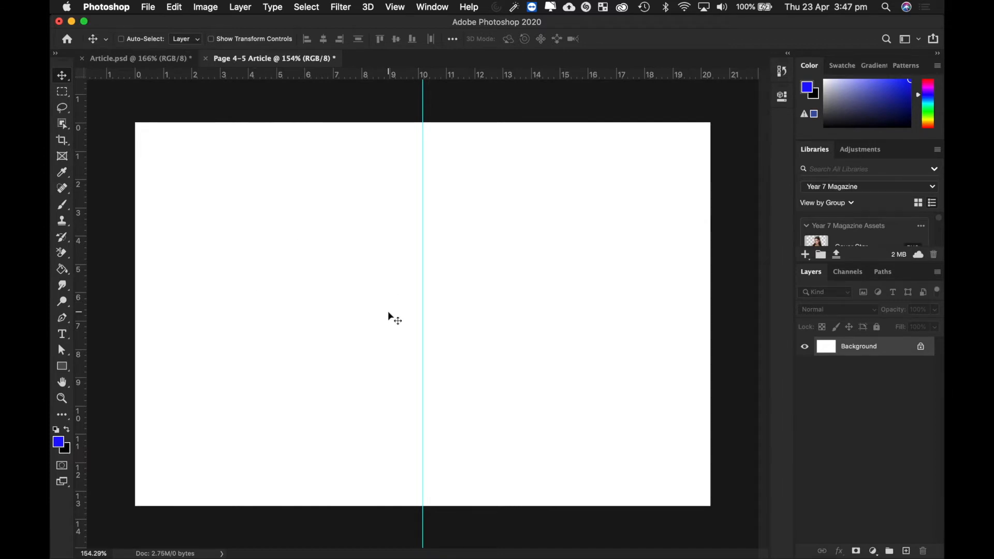
key("ctrl+Right")
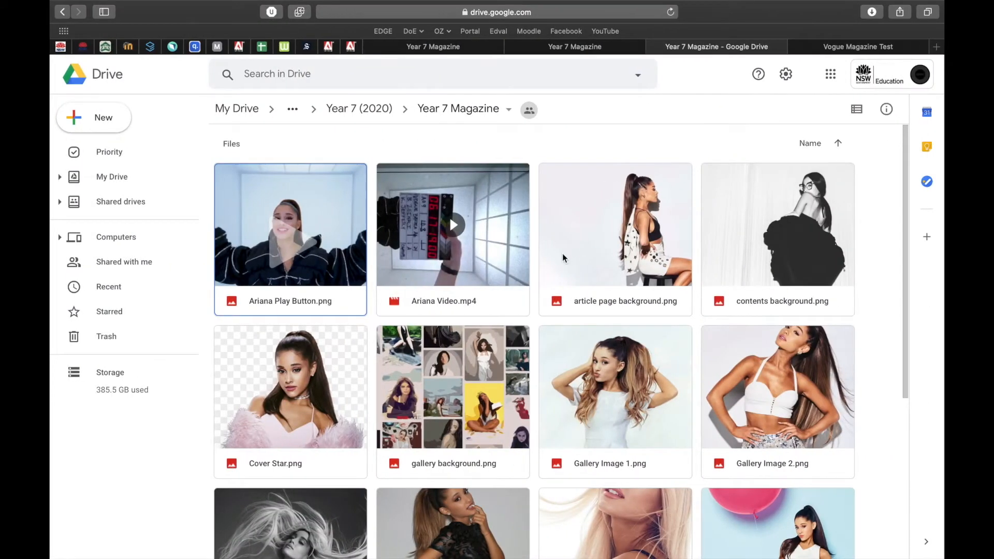
- Place article page background.png and scale it to 200% to fill the whole page
key("ctrl+Left")
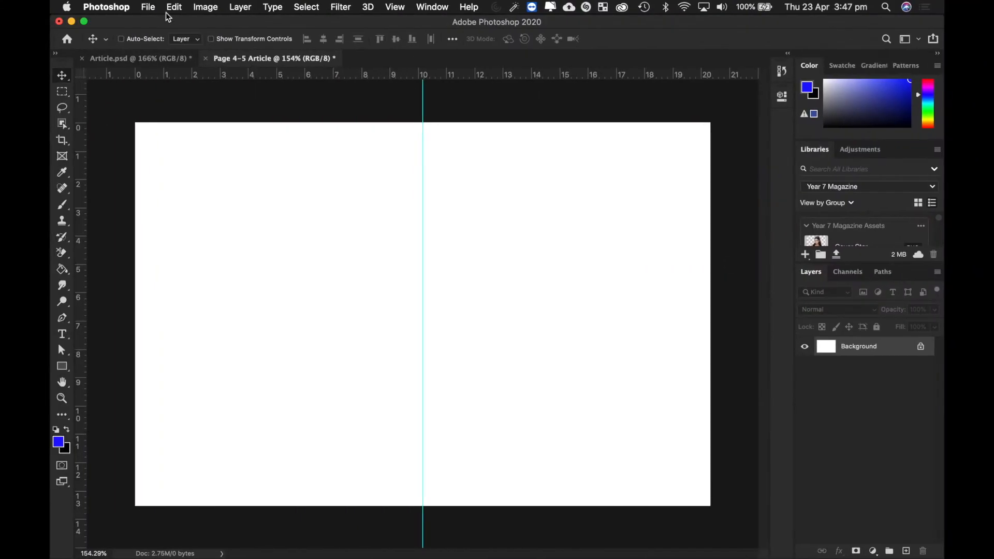
left_click(148, 7)
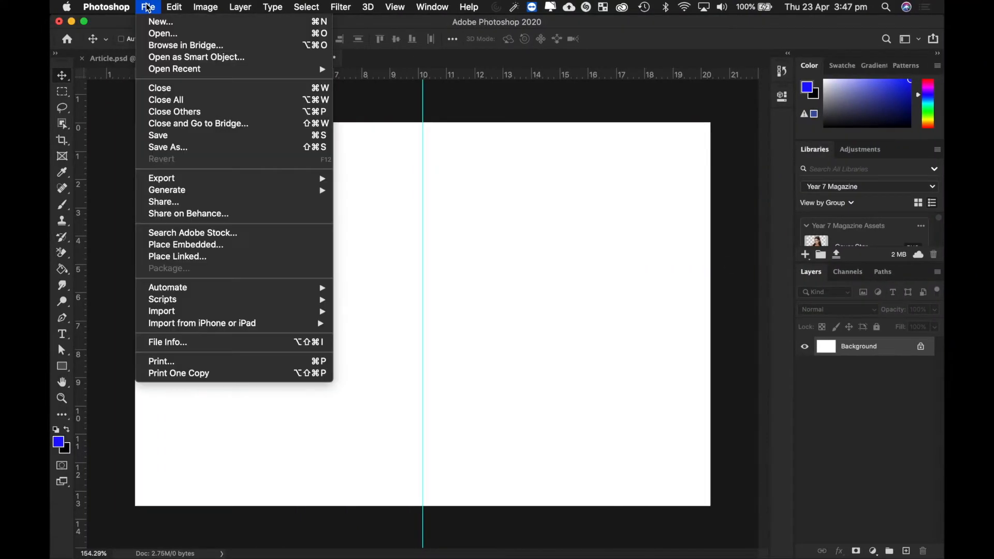
left_click(195, 247)
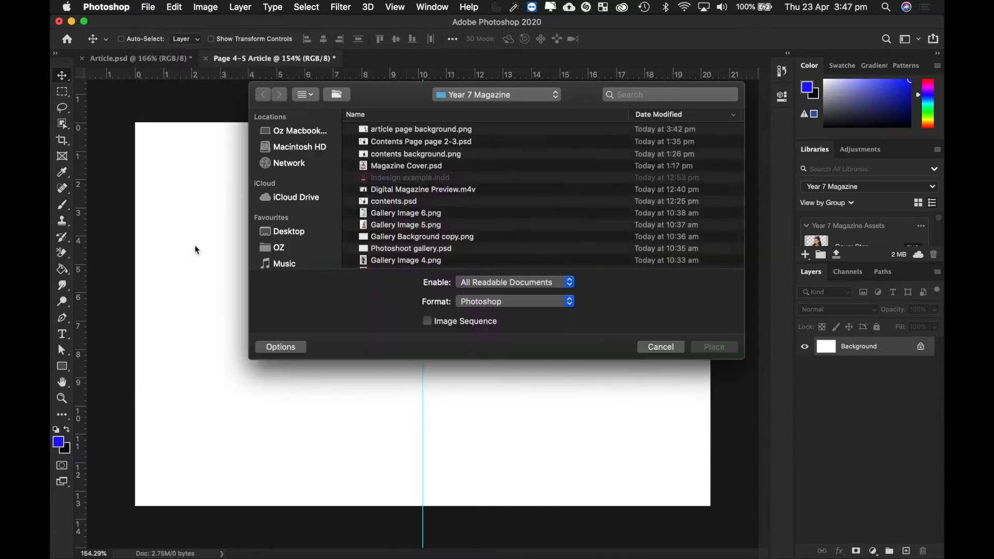
left_click(409, 129)
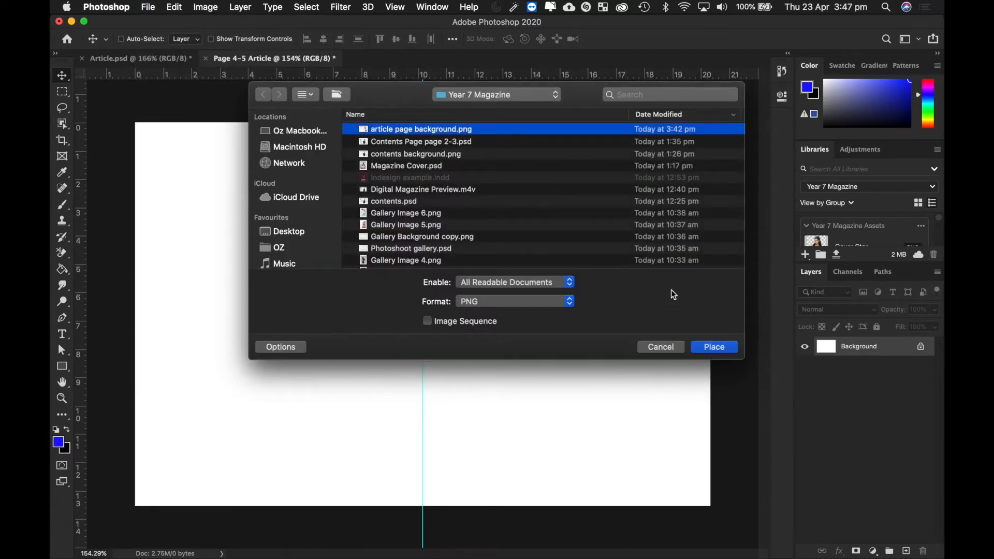
left_click(714, 347)
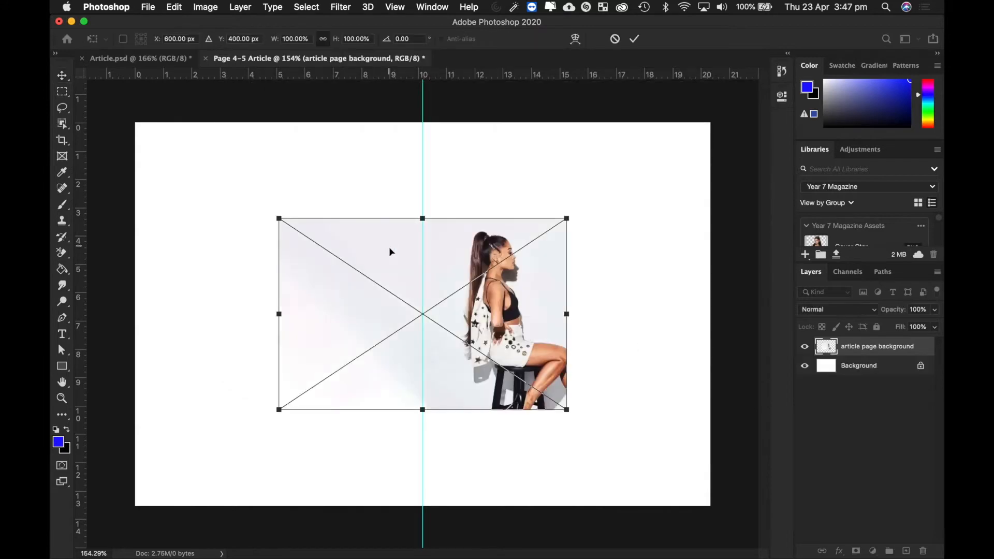
left_click_drag(405, 250, 262, 160)
left_click_drag(422, 313, 709, 503)
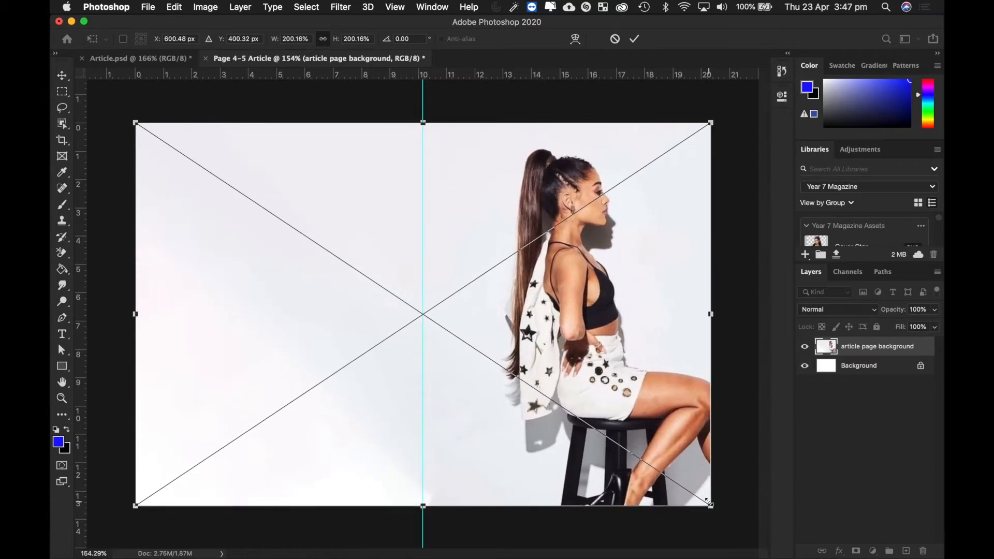
key("Return")
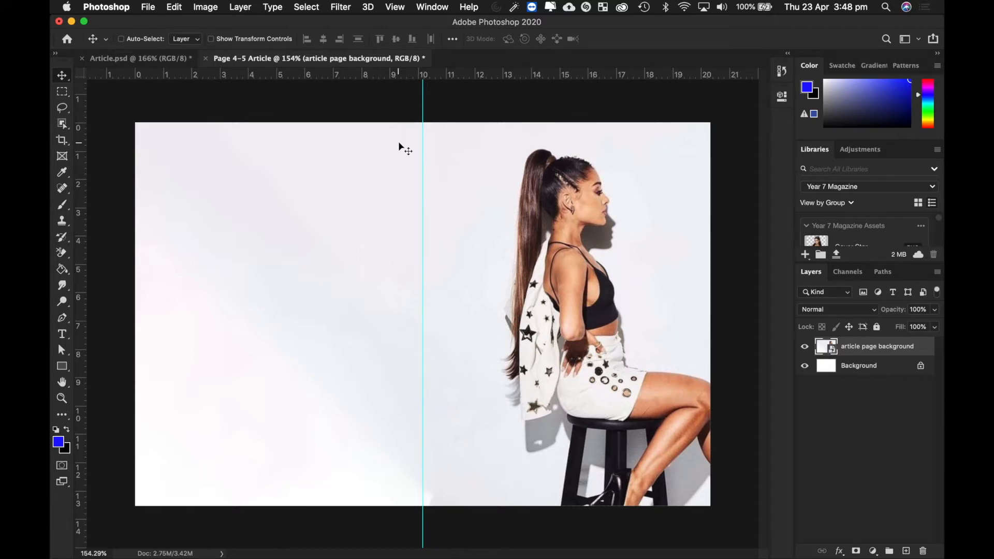
- Type a letter A in a top-left text box and enlarge it to 98.01 pt
left_click(63, 335)
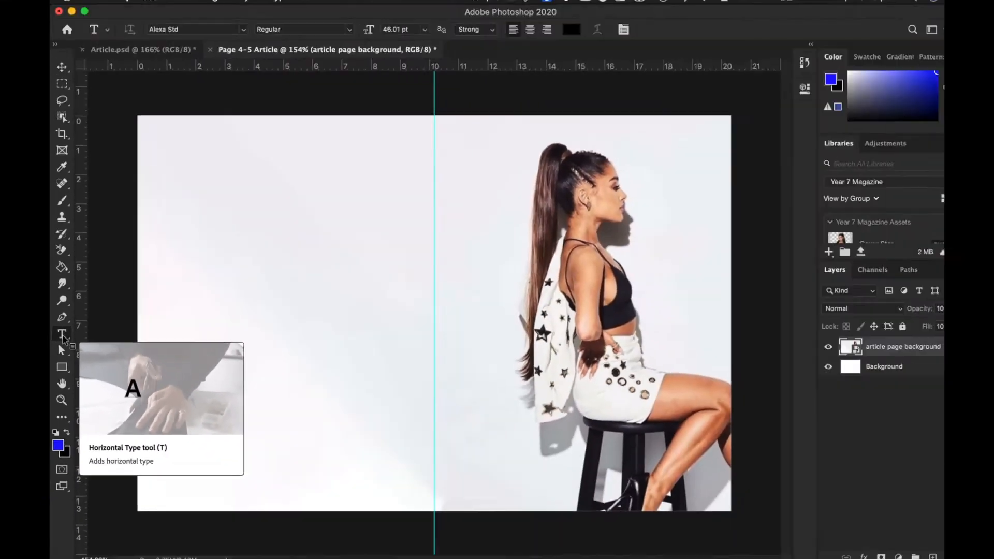
left_click(167, 144)
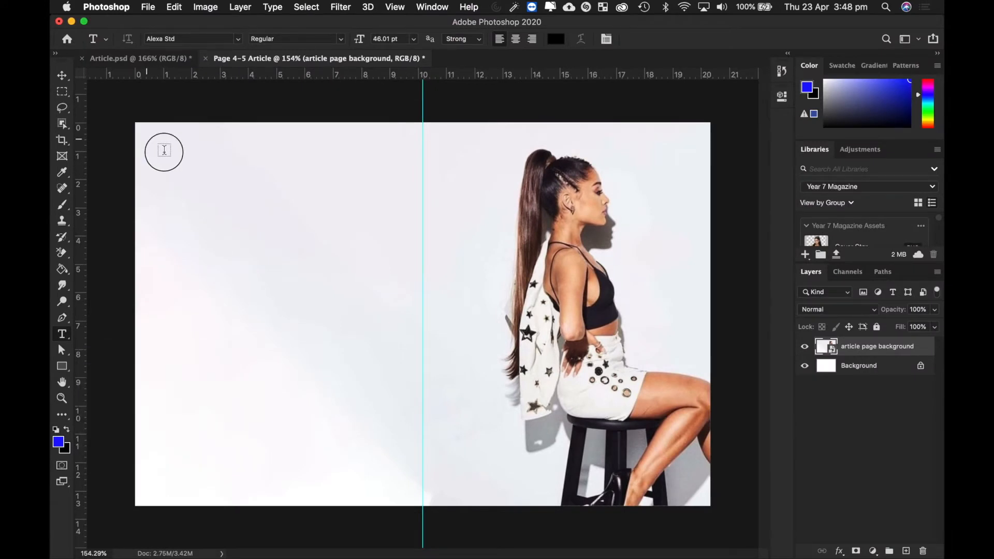
left_click_drag(165, 150, 236, 236)
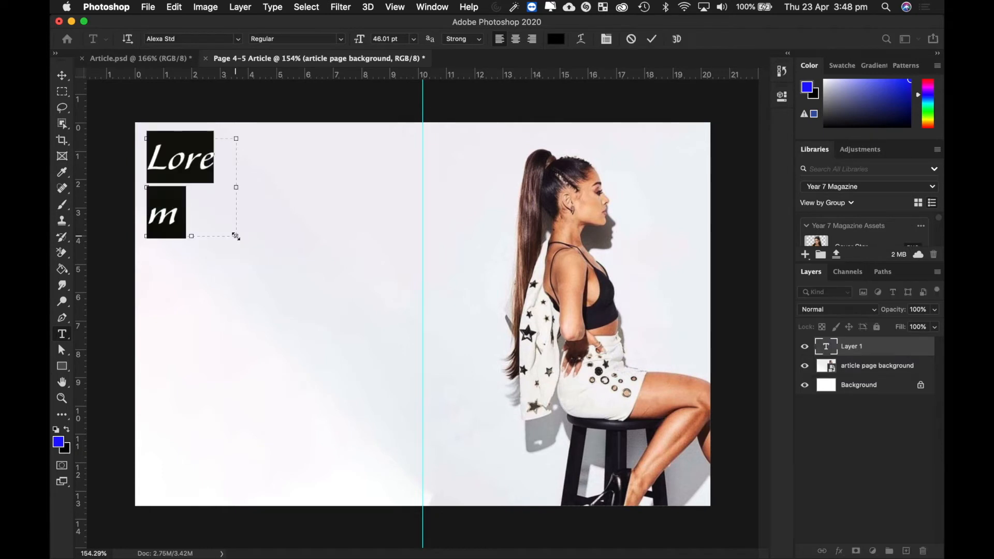
type("A")
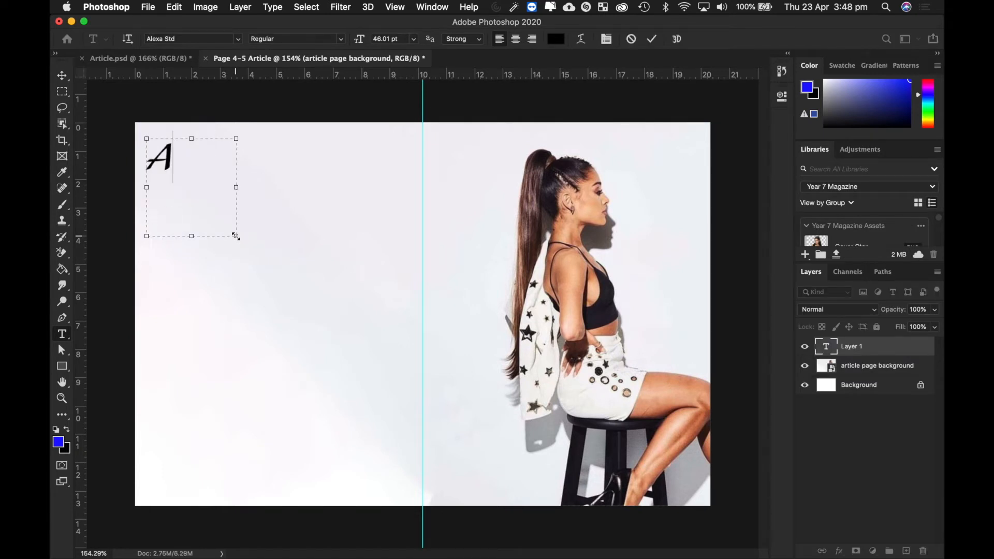
left_click_drag(173, 158, 143, 165)
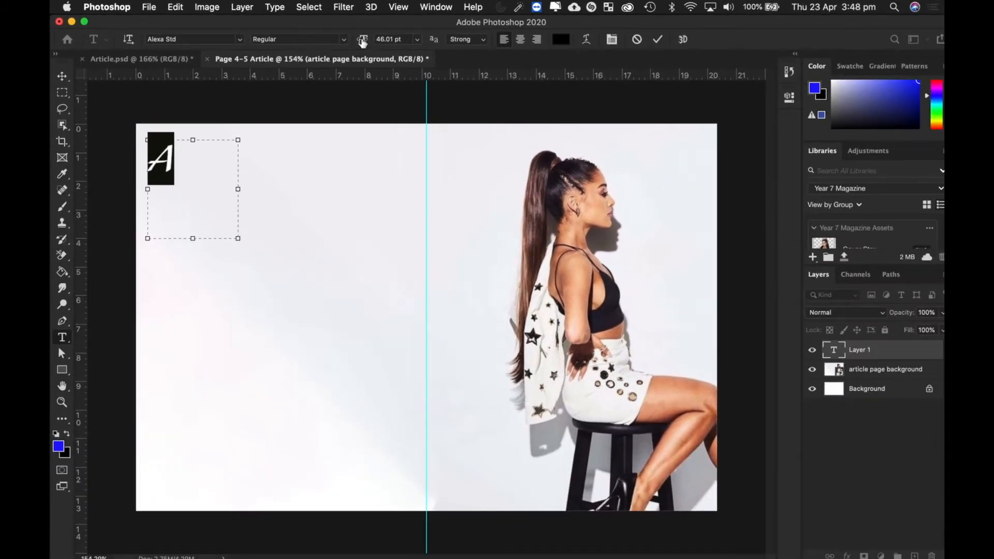
left_click_drag(363, 41, 395, 42)
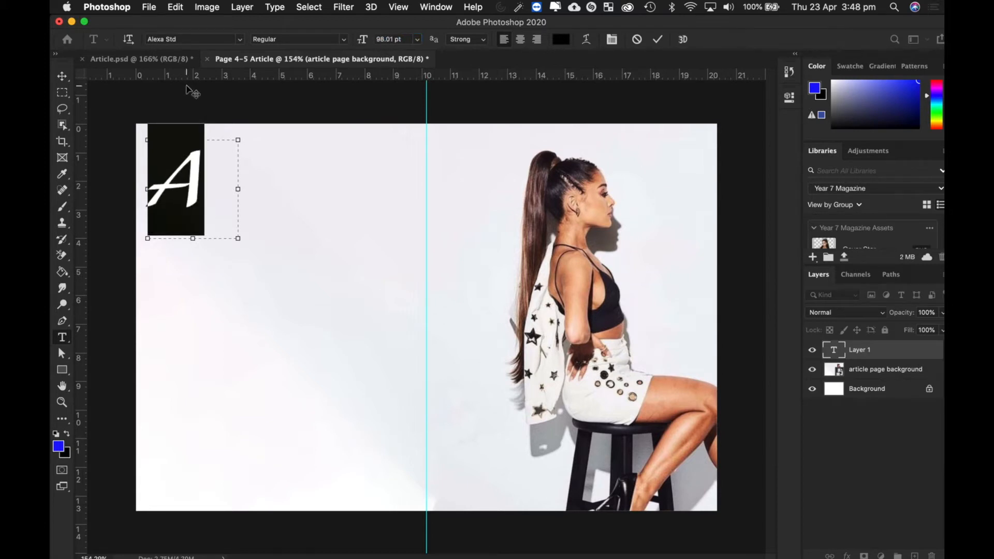
- Nudge the drop cap A layer slightly down and right away from the corner
left_click(59, 78)
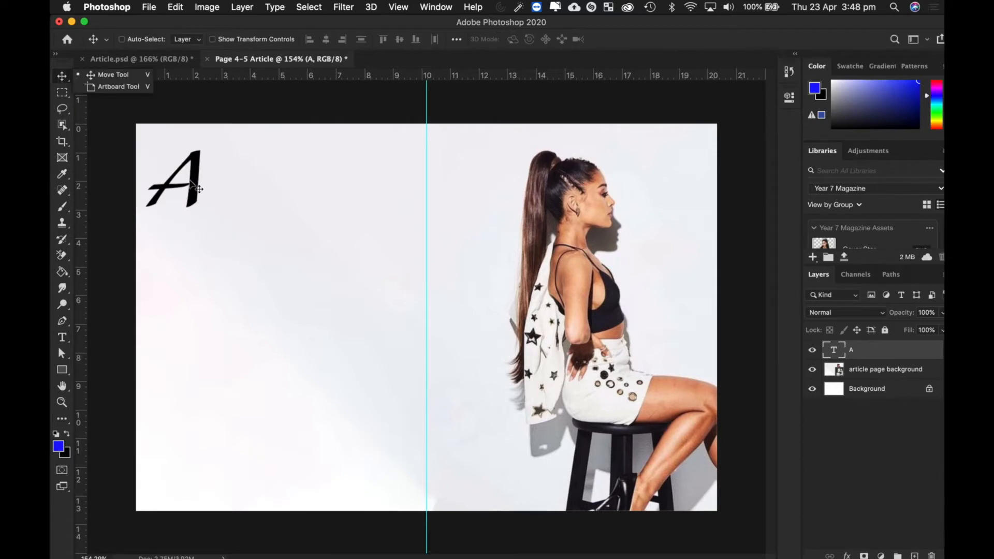
mouse_move(192, 184)
left_mouse_down()
mouse_move(193, 199)
mouse_move(270, 209)
mouse_move(214, 182)
mouse_move(248, 220)
mouse_move(191, 185)
mouse_move(437, 174)
mouse_move(258, 186)
mouse_move(199, 182)
mouse_move(265, 184)
mouse_move(205, 183)
mouse_move(193, 174)
left_mouse_up()
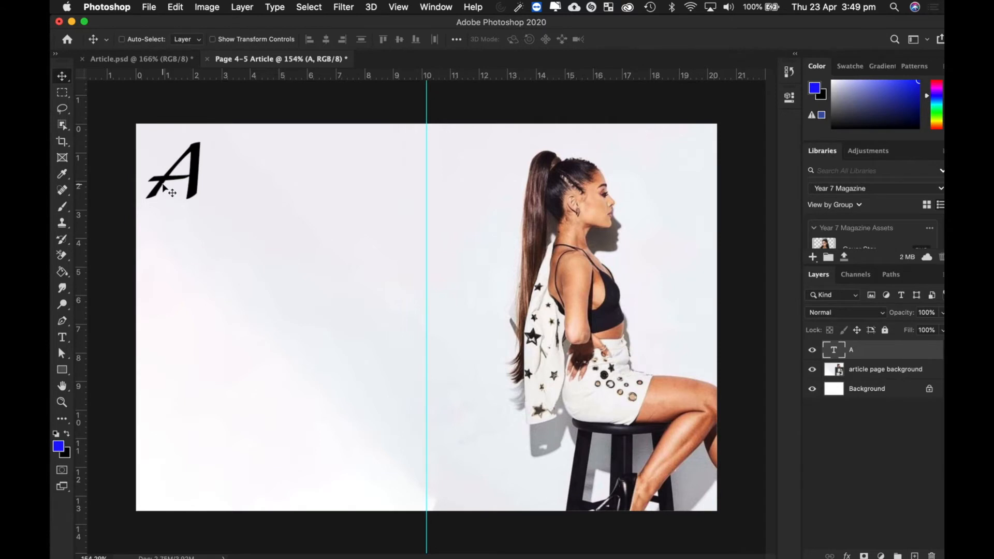
scroll(162, 184, "up", 5)
scroll(162, 188, "left", 5)
scroll(162, 188, "up", 3)
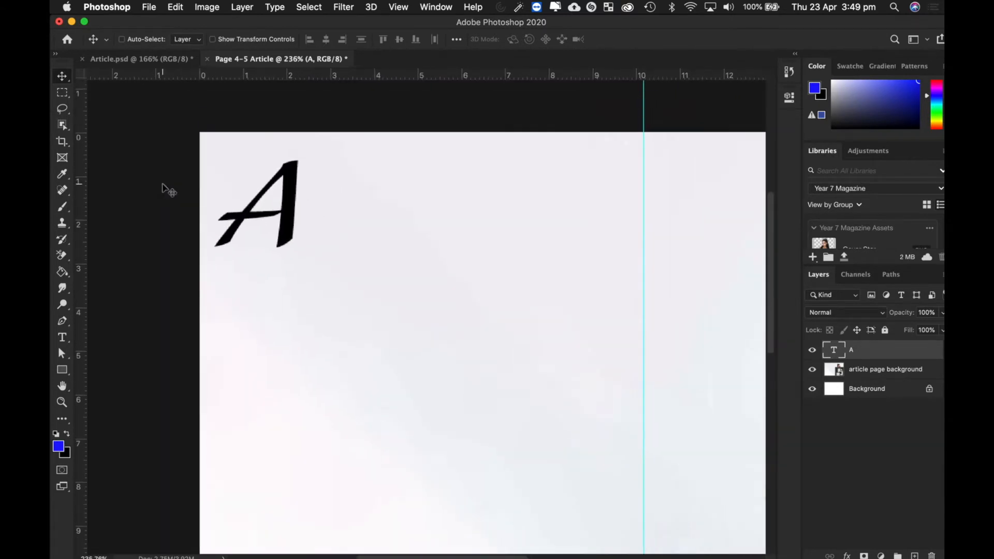
scroll(168, 190, "up", 3)
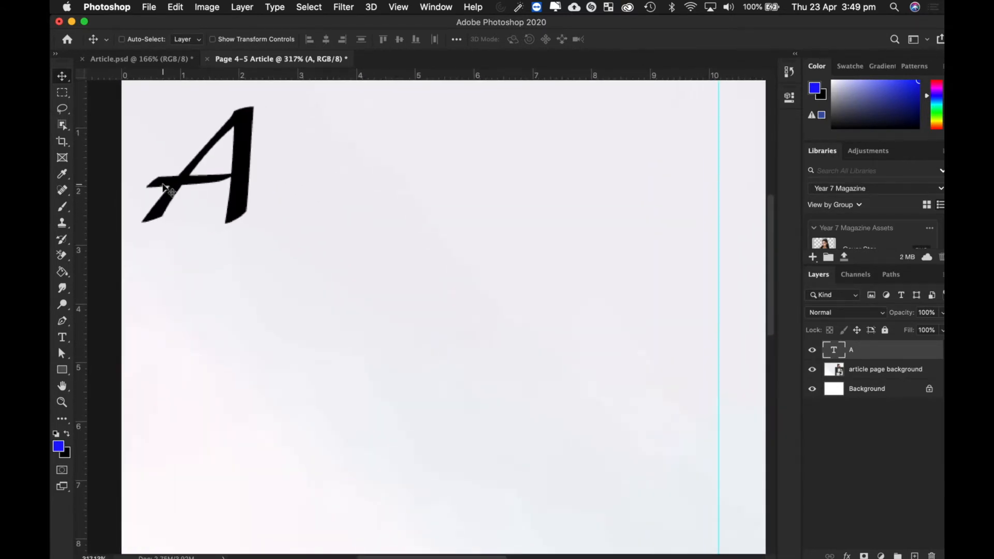
scroll(165, 187, "up", 2)
scroll(164, 187, "right", 1)
scroll(165, 189, "down", 2)
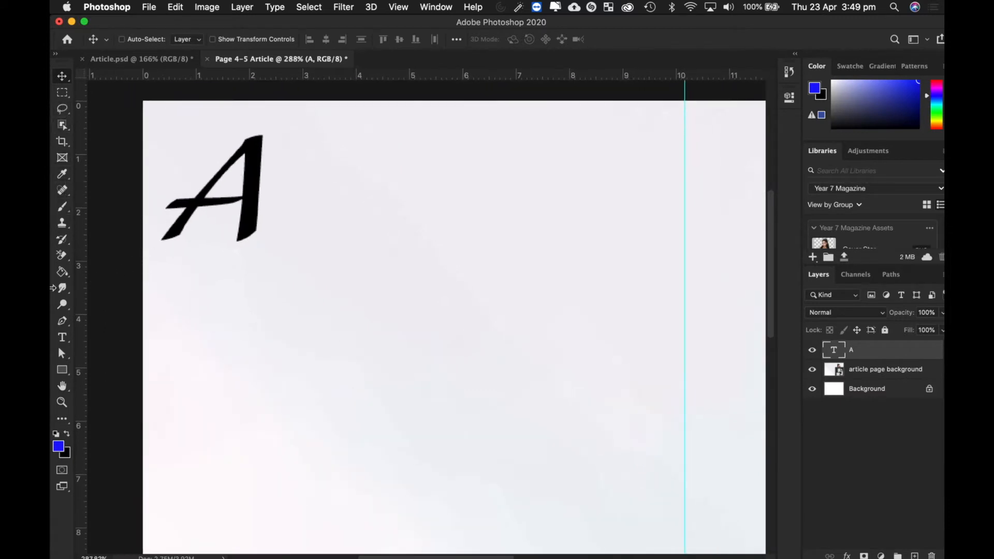
left_click(62, 337)
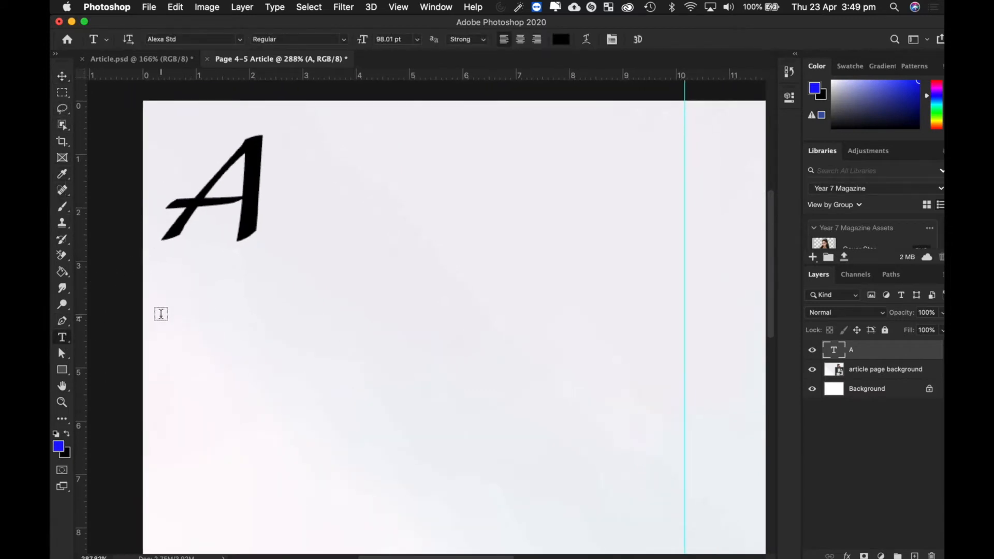
- Draw a paragraph box below the A, type 'riana', and set it in Andale Mono 11.01 pt
left_click_drag(164, 317, 656, 526)
type("riana")
key("super+a")
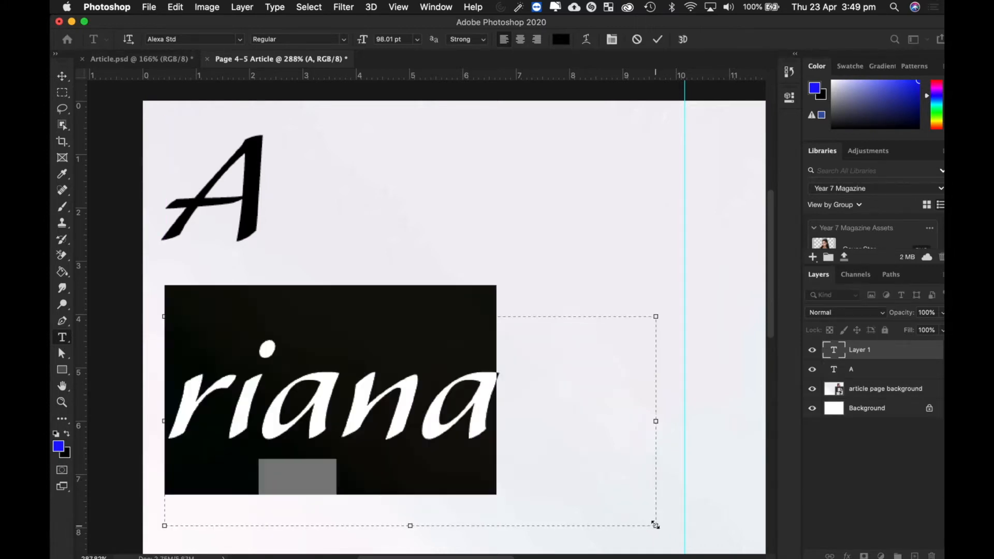
left_click_drag(363, 39, 312, 38)
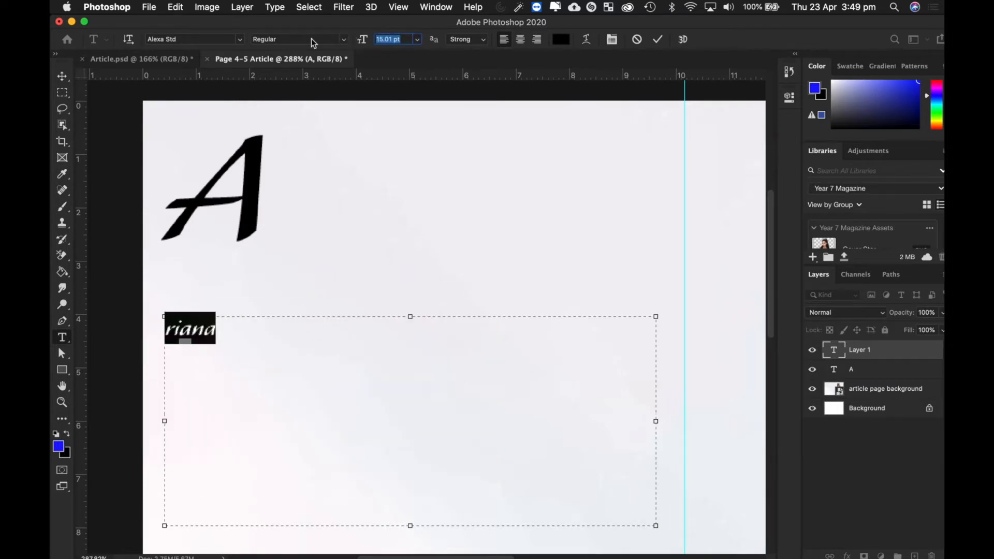
left_click(208, 40)
left_click(240, 40)
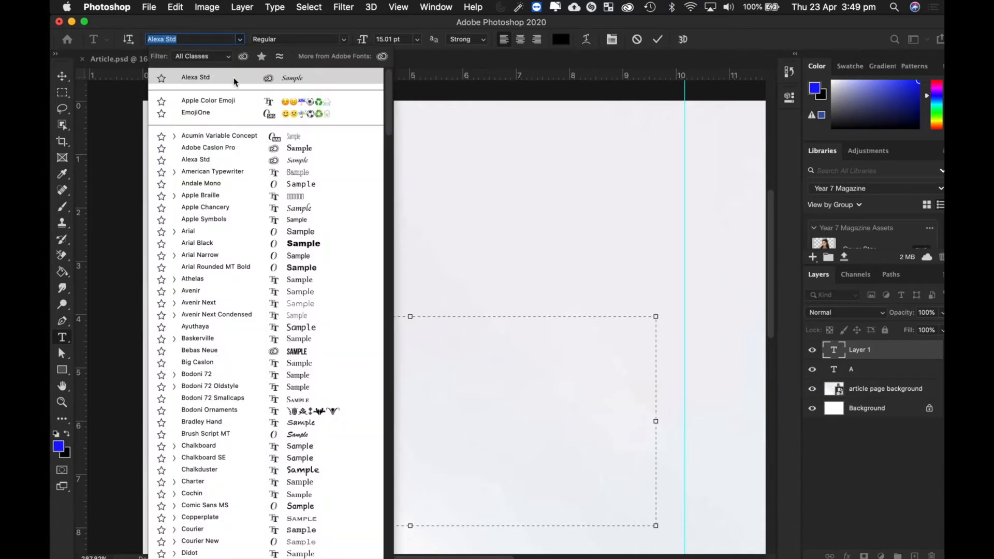
left_click(220, 182)
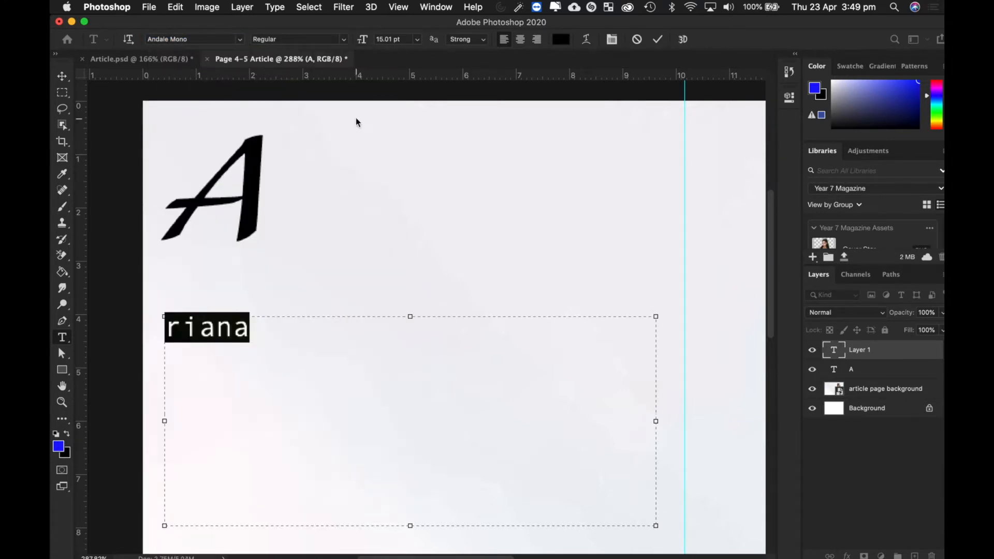
left_click_drag(365, 39, 363, 42)
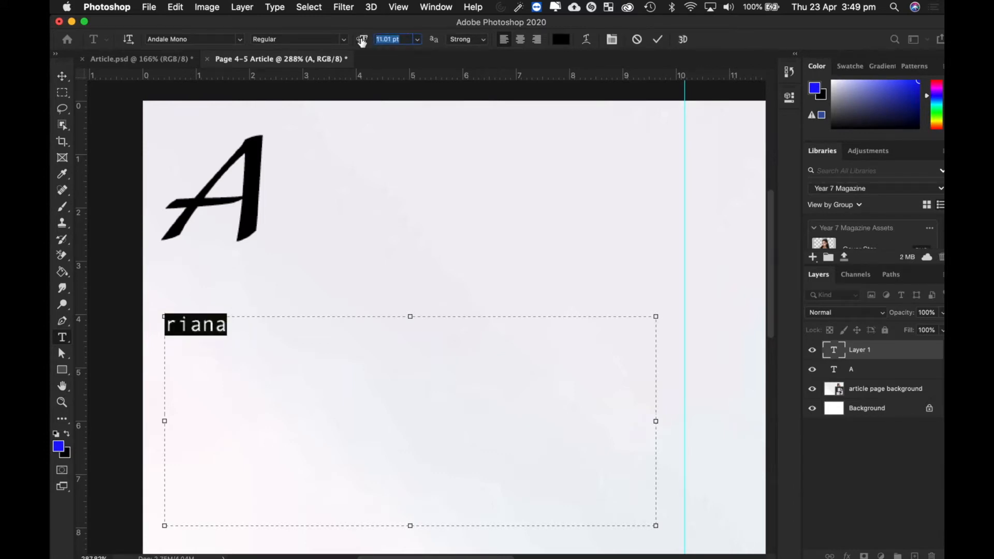
- Finish the paragraph to read 'riana Grande has just released her new album - smash hit in 100 countries.'
left_click(256, 324)
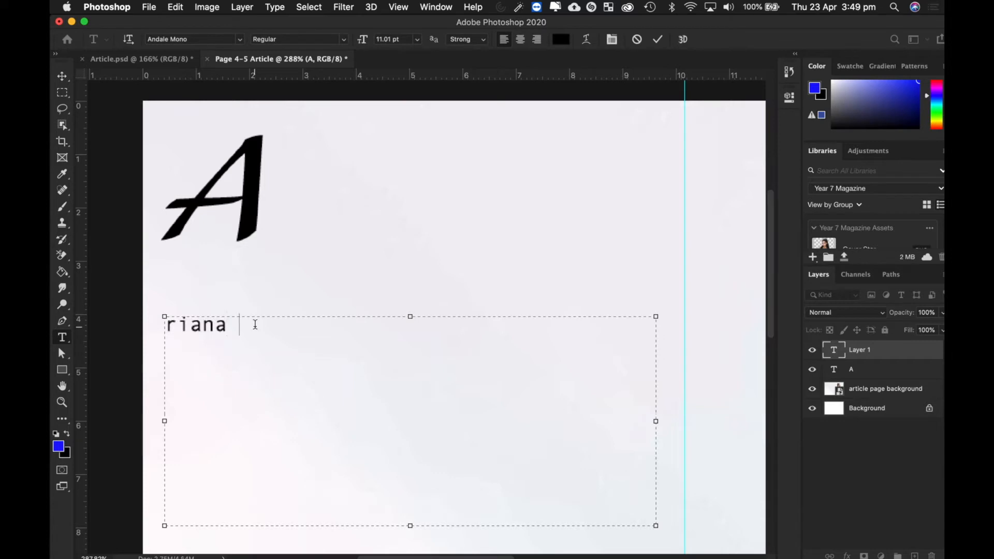
type("Grande")
type("has jus")
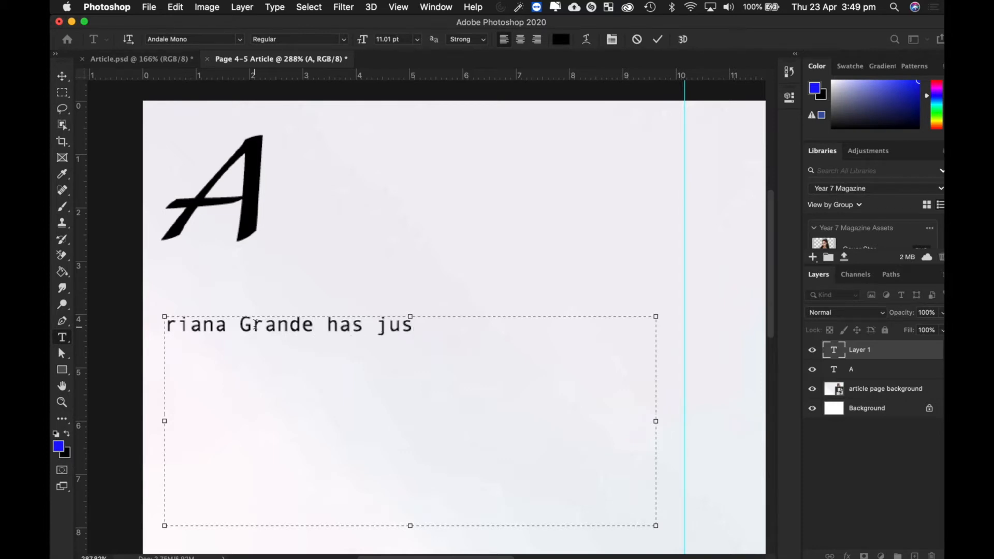
type("t released her")
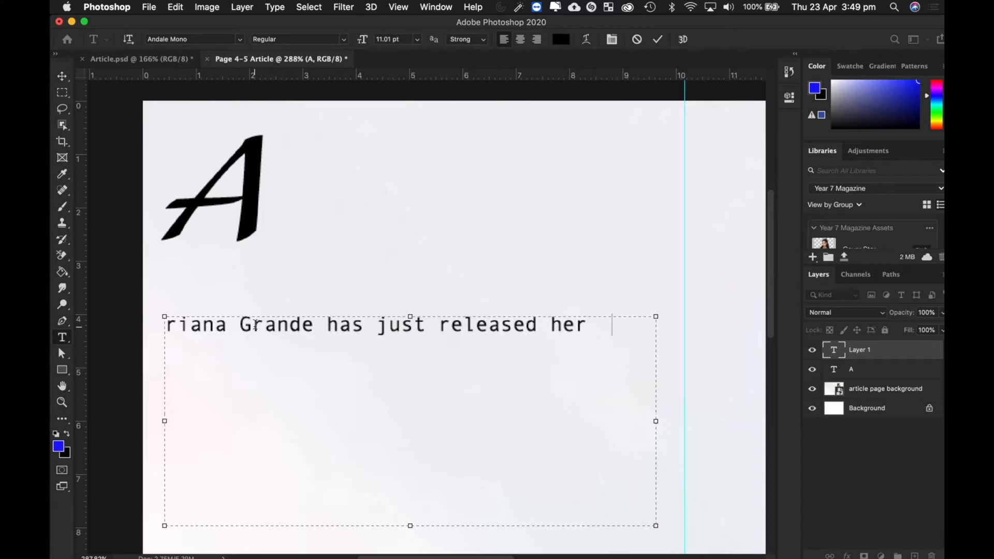
key("BackSpace")
type("new album")
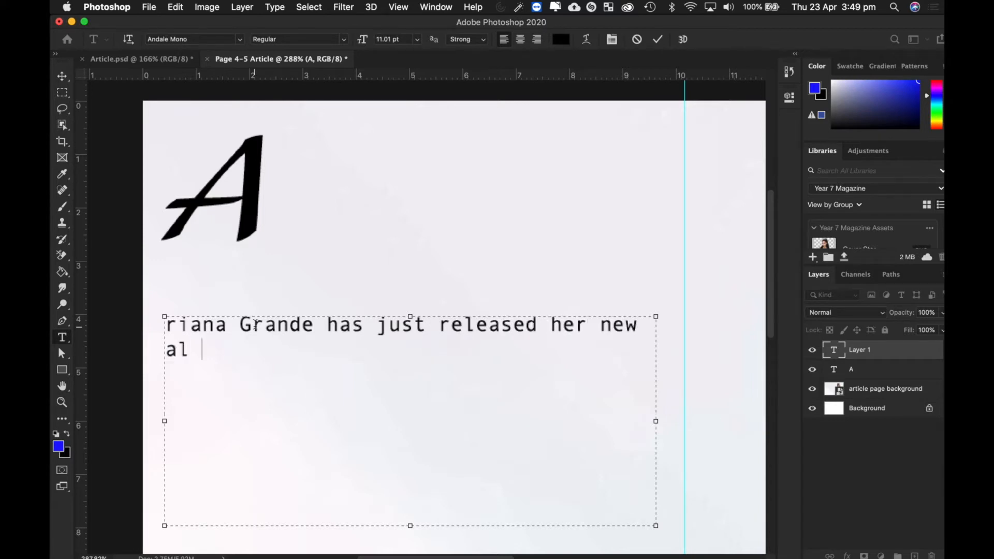
type(" - smash hit in")
type("1")
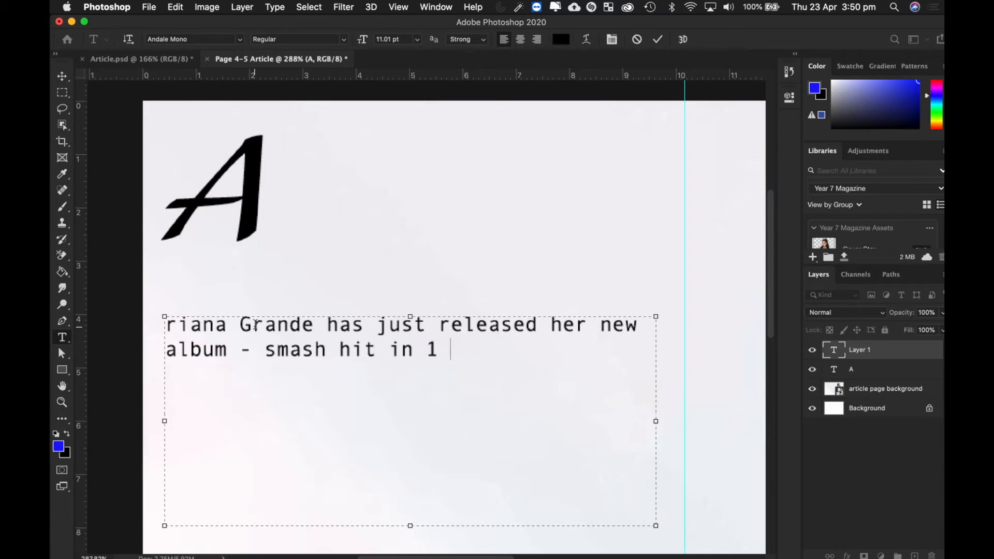
type("00 countries.")
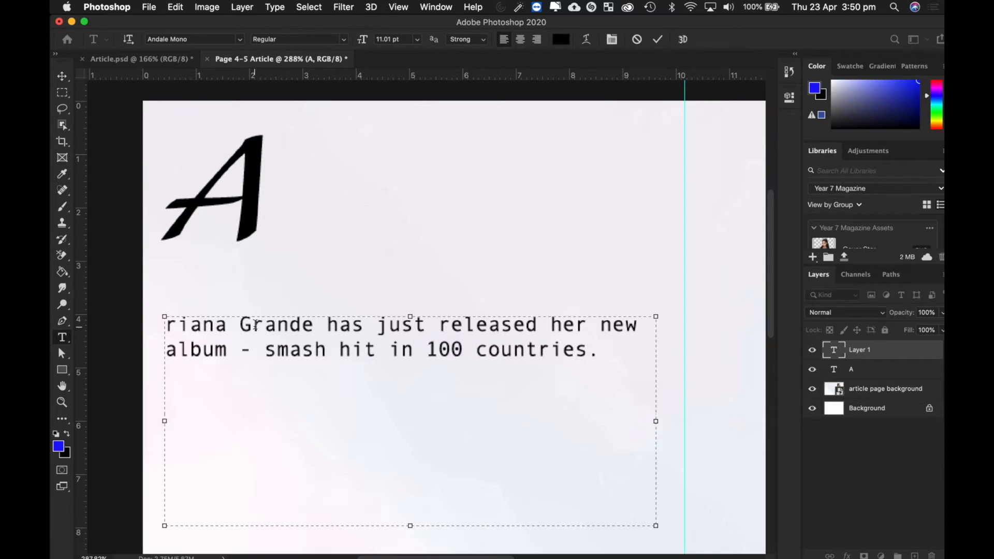
left_click(62, 75)
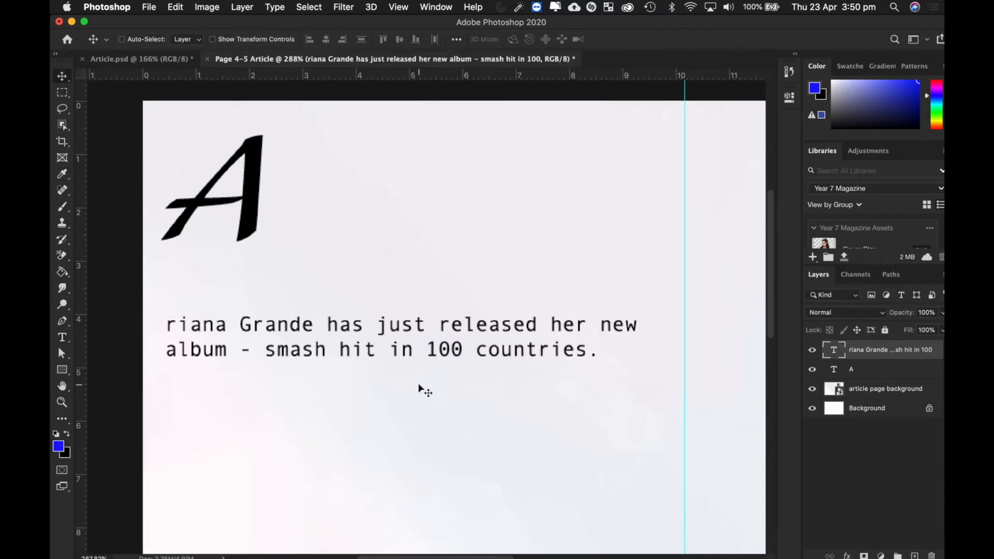
- Drag the sentence up beside the large A, then return to editing its text
left_click_drag(321, 329, 427, 177)
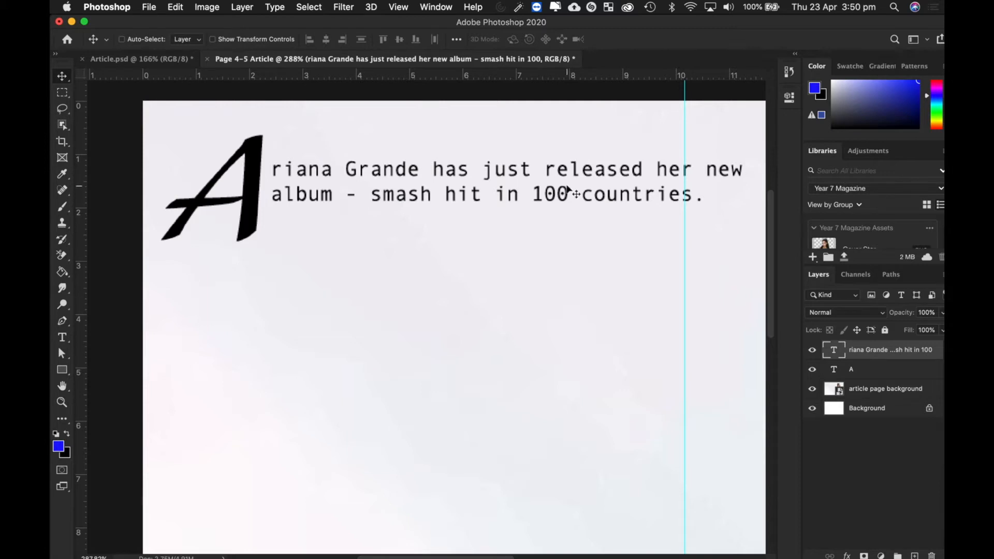
key("t")
left_click(644, 191)
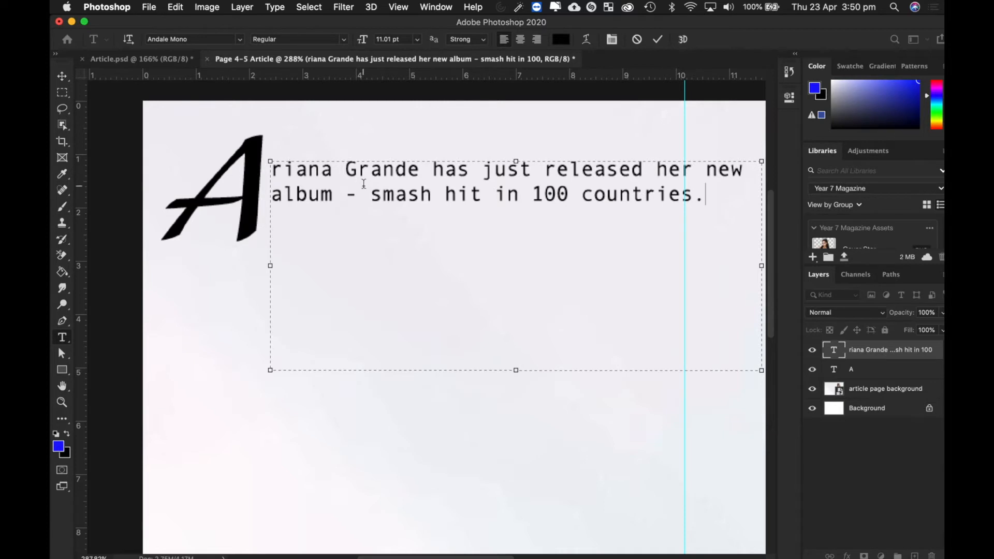
- Copy the album sentence, paste repeated copies after it beside the A, and commit
key("super+a")
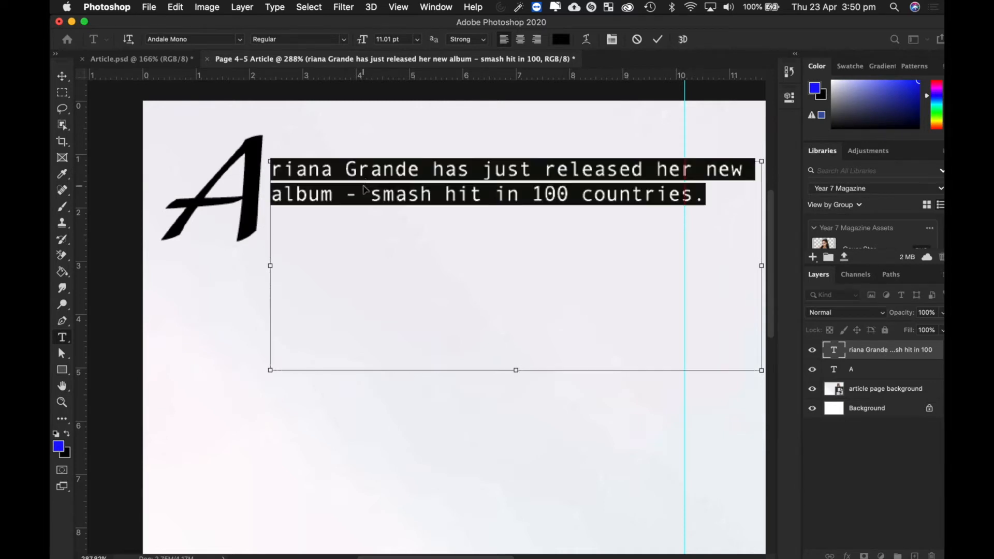
key("super+c")
left_click(734, 199)
key("super+v")
key("super+v")
key("super+v")
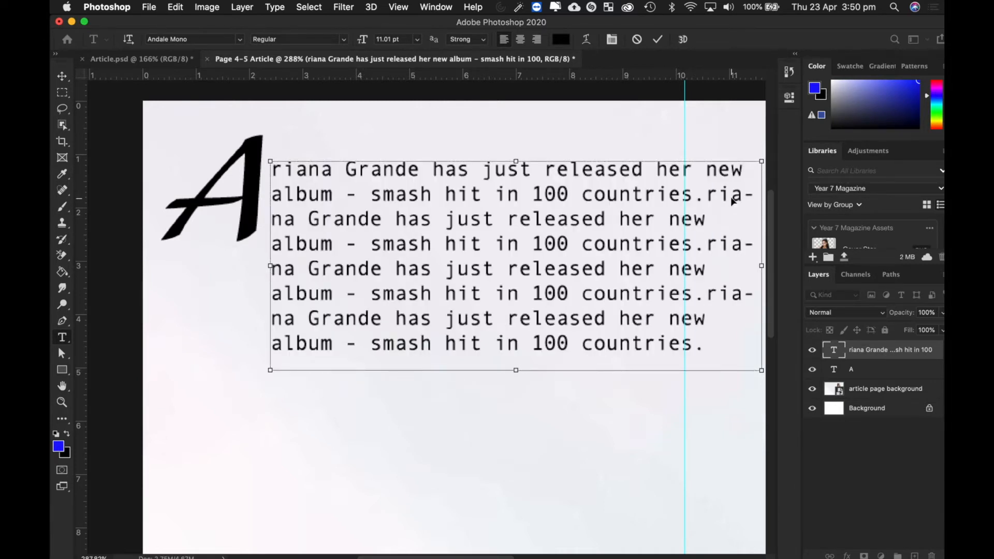
key("super+v")
left_click(62, 77)
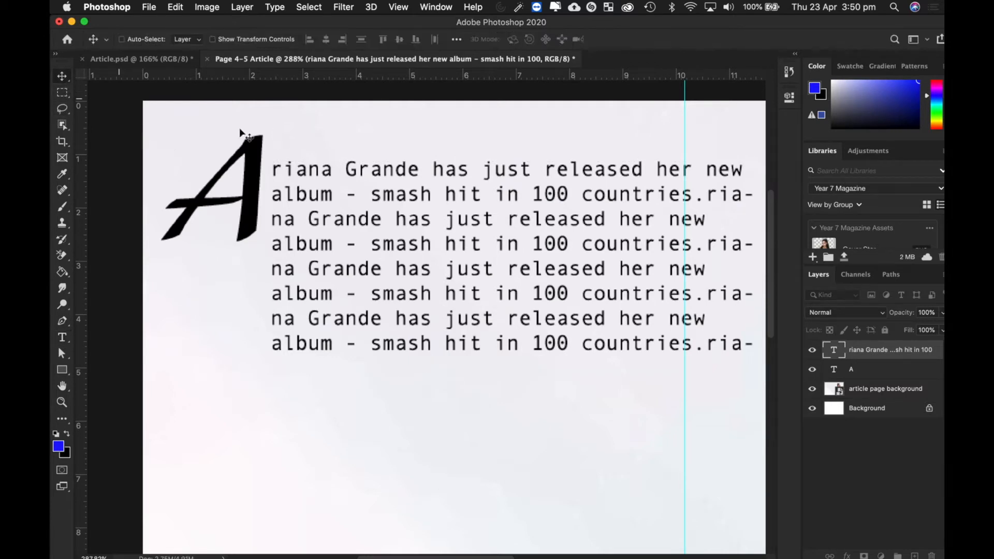
- Delete the repeated body text layer and zoom out to see more of the page
key("Delete")
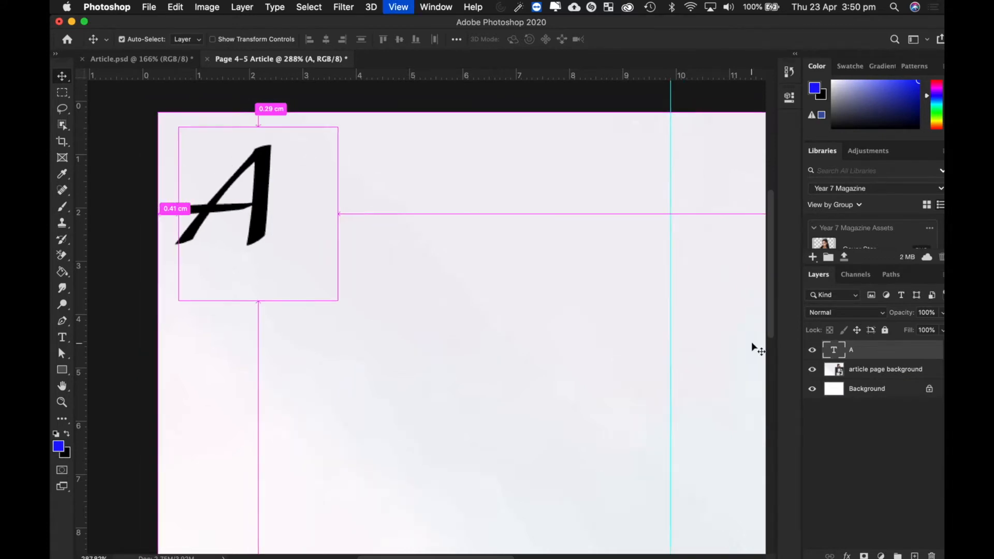
key("super+minus")
scroll(674, 458, "down", 3)
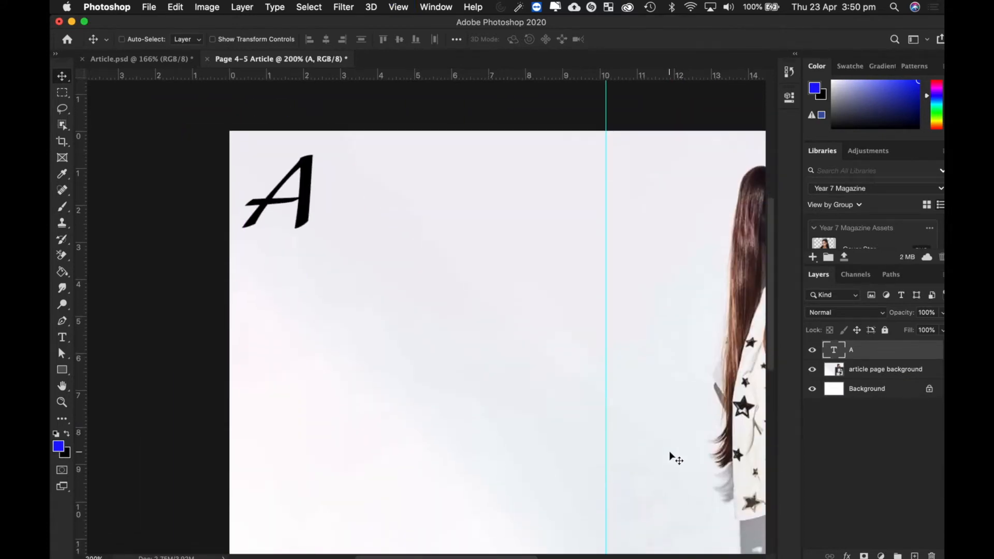
scroll(673, 458, "right", 1)
- Switch the shape tool group to the Rectangle Tool
mouse_move(52, 401)
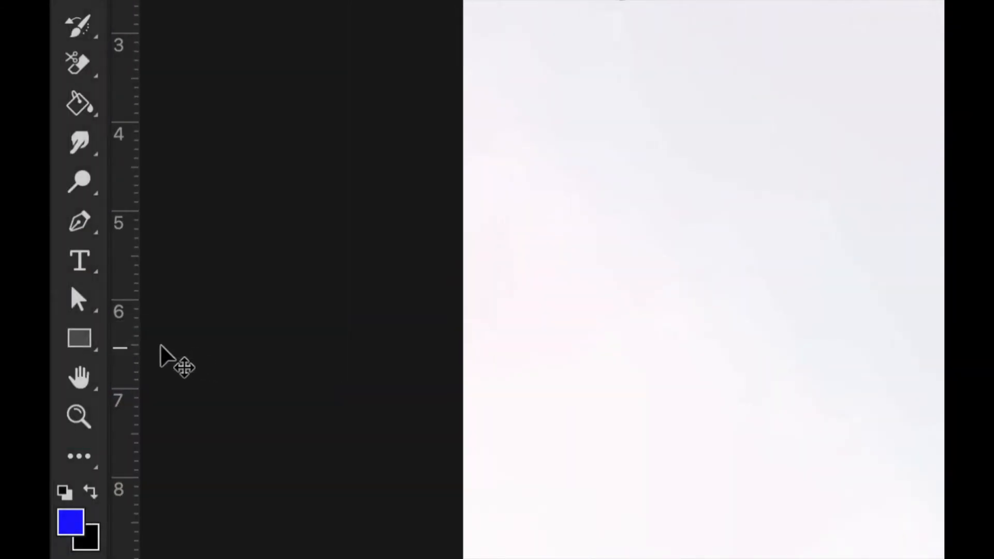
right_click(91, 341)
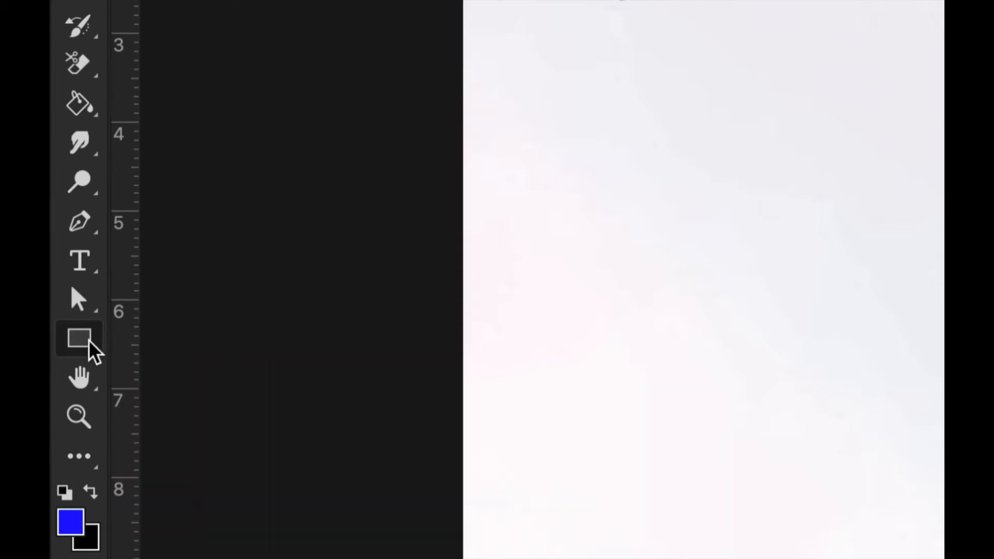
left_click(191, 339)
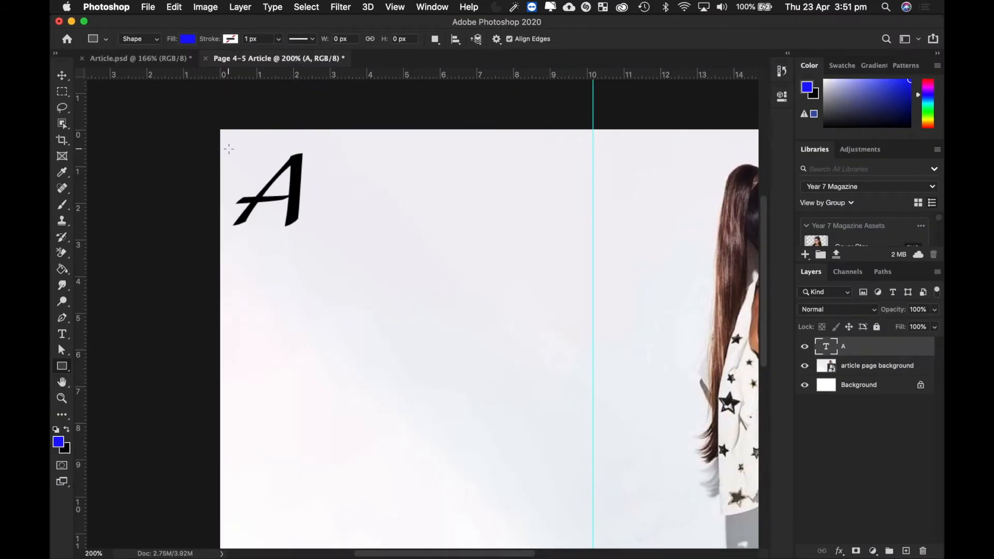
- Draw a 579 × 371 px blue rectangle from beside the A across the top-left page
left_click_drag(229, 150, 588, 375)
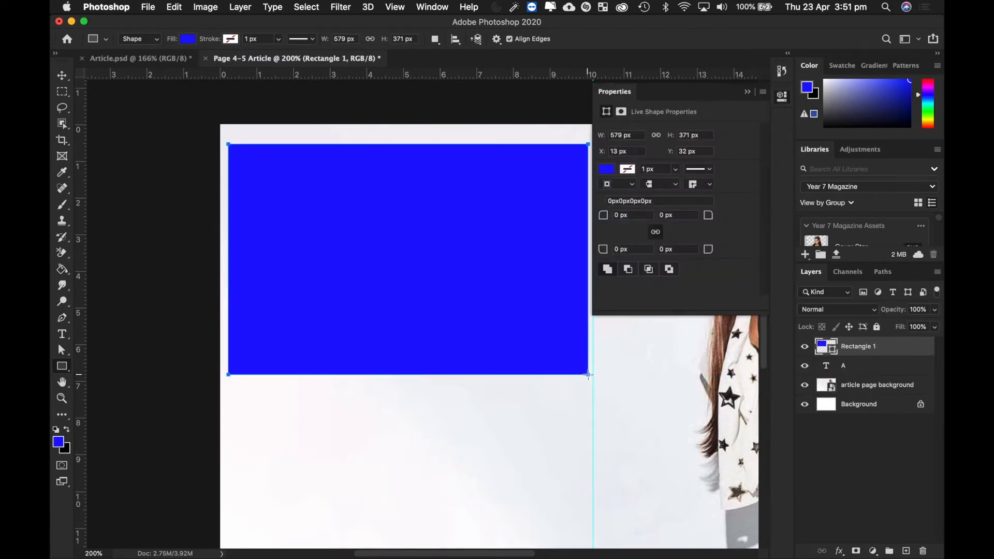
left_click(748, 93)
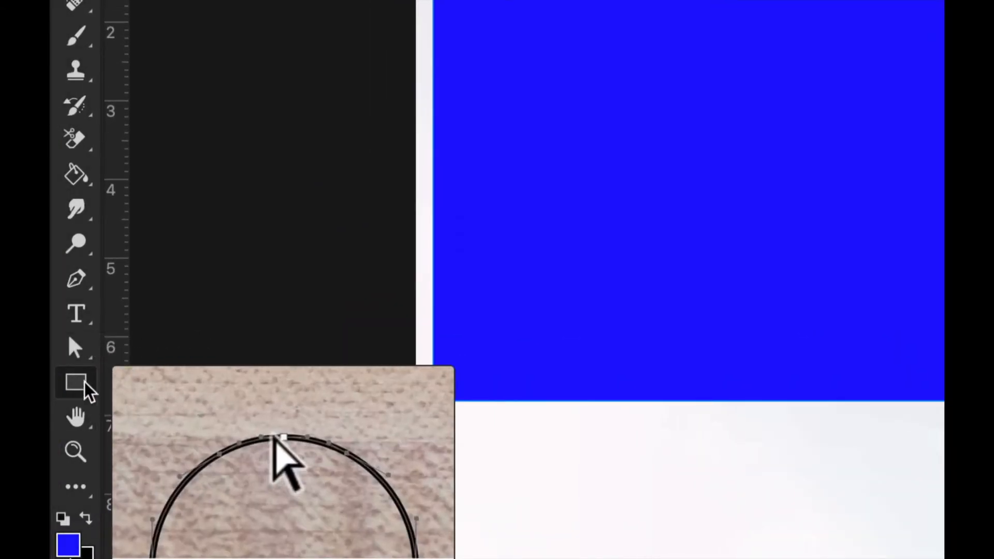
- With the Direct Selection Tool, add anchor points to the rectangle's top and left edges
left_click(80, 346)
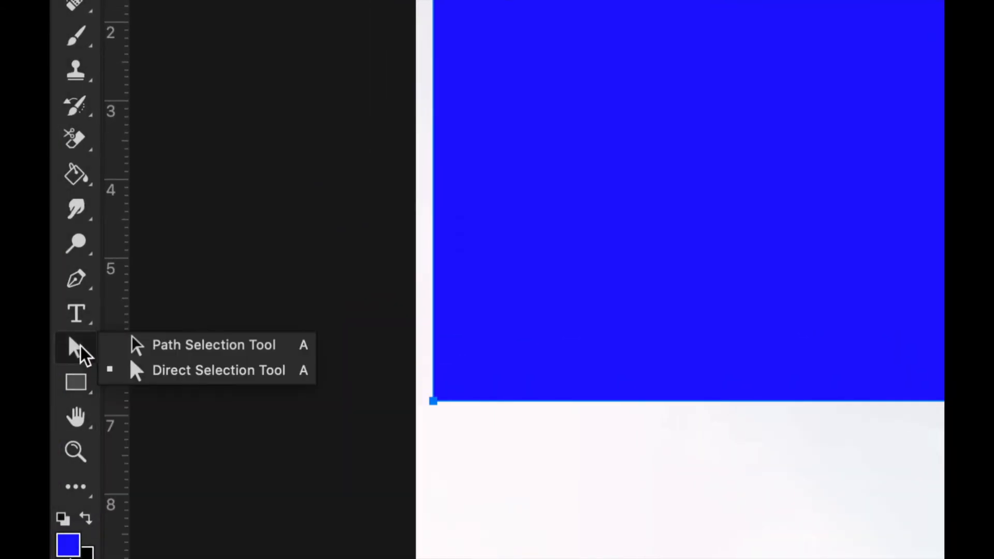
left_click(196, 372)
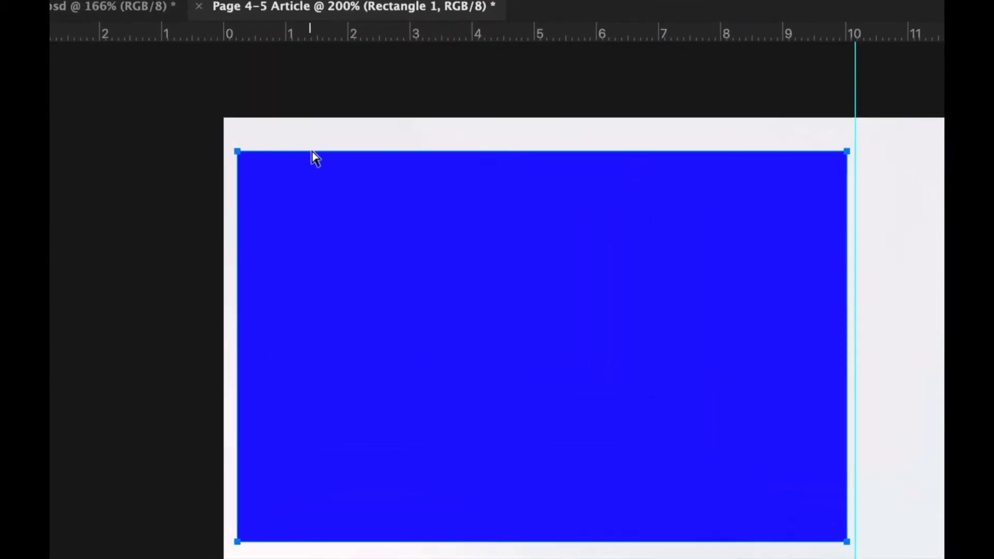
right_click(383, 158)
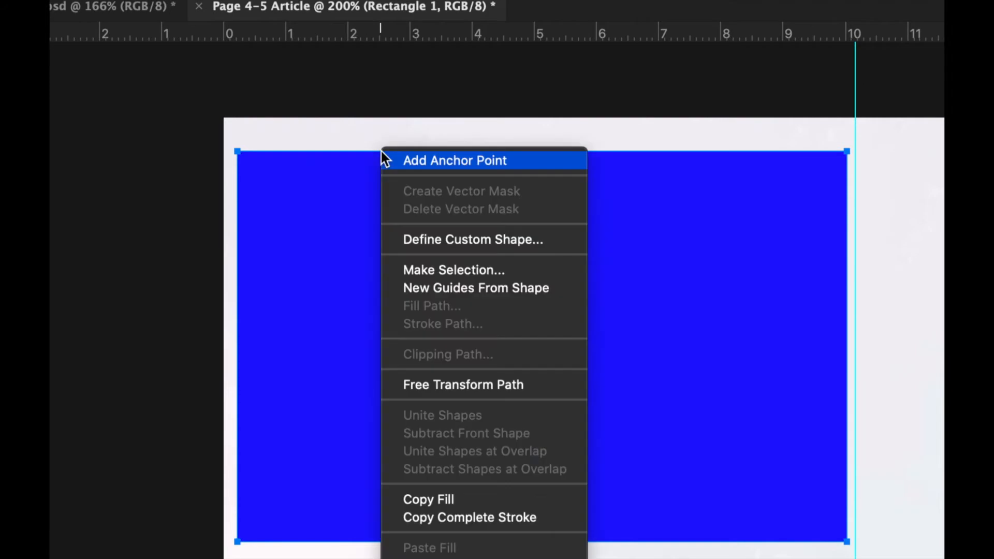
left_click(353, 162)
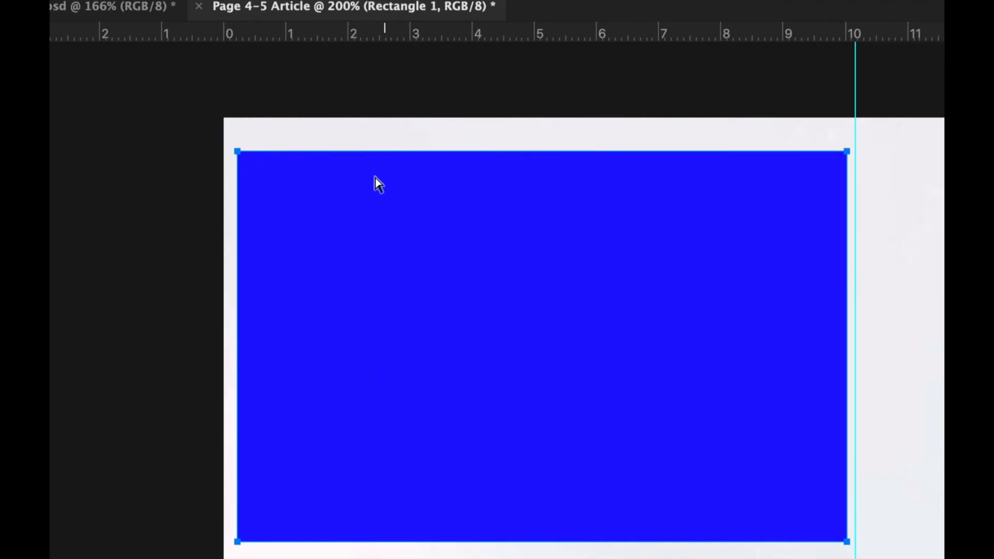
right_click(394, 153)
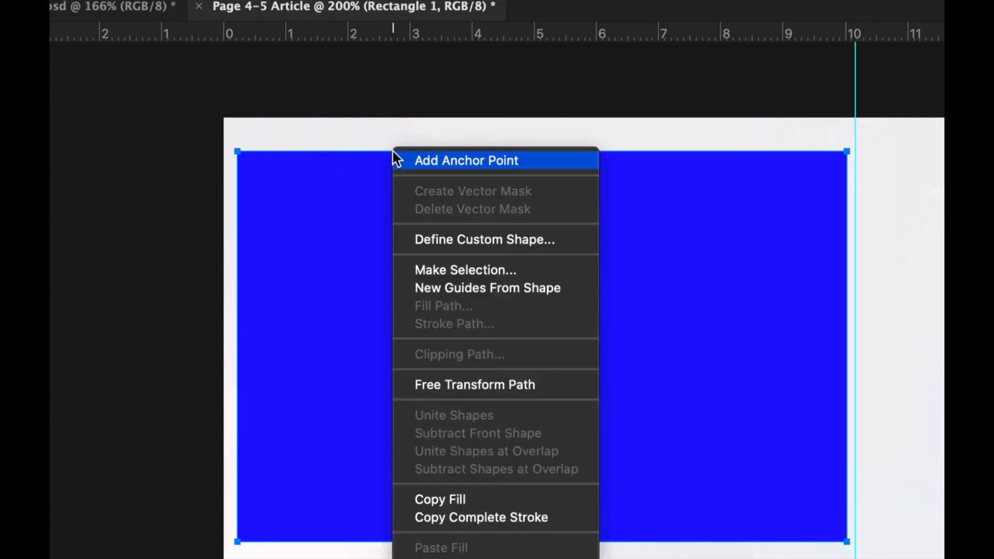
left_click(439, 164)
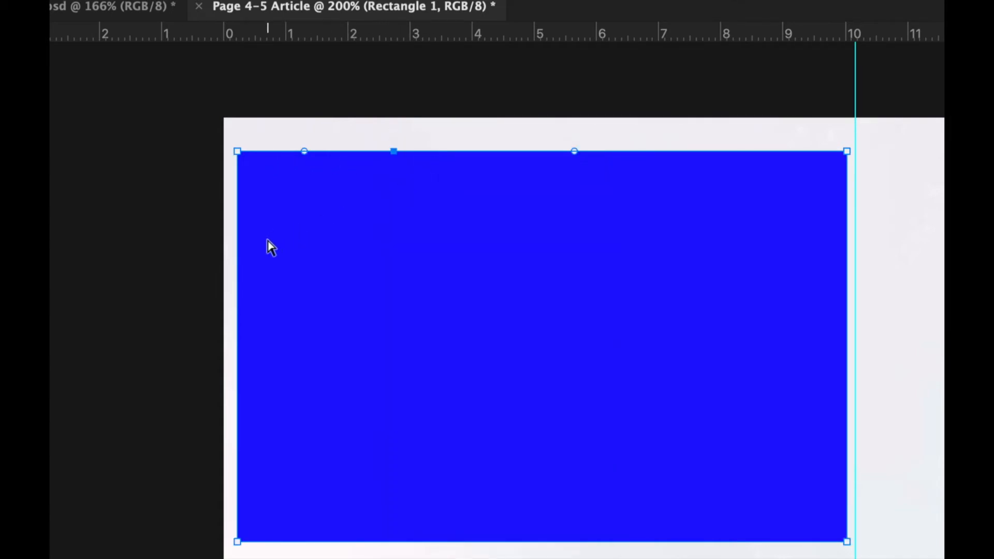
right_click(238, 286)
left_click(299, 293)
left_click(393, 153, "shift")
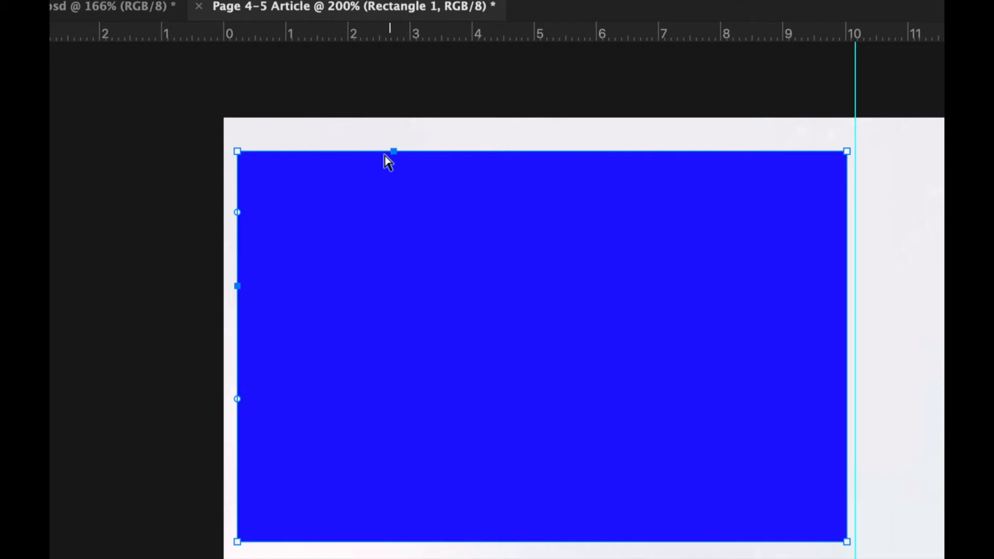
- Pull the rectangle's top-left corner inward toward the A and accept converting it to a path
left_click(238, 153, "shift")
left_click_drag(239, 152, 390, 284)
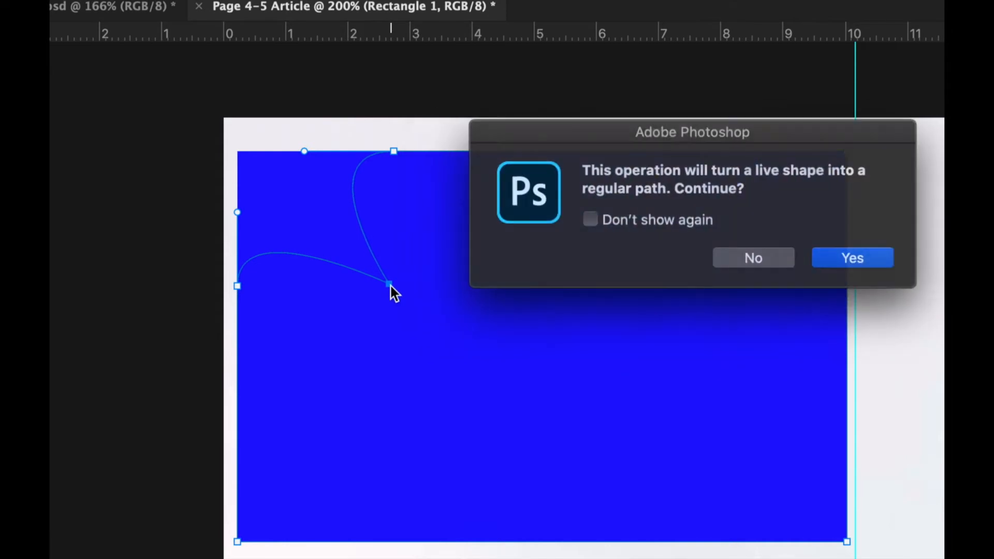
left_click_drag(693, 137, 585, 145)
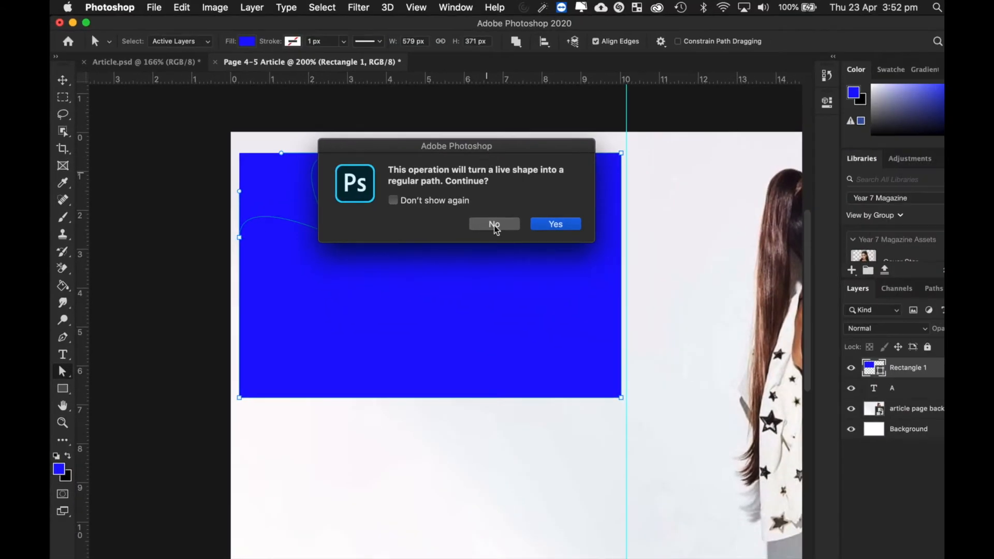
left_click(558, 225)
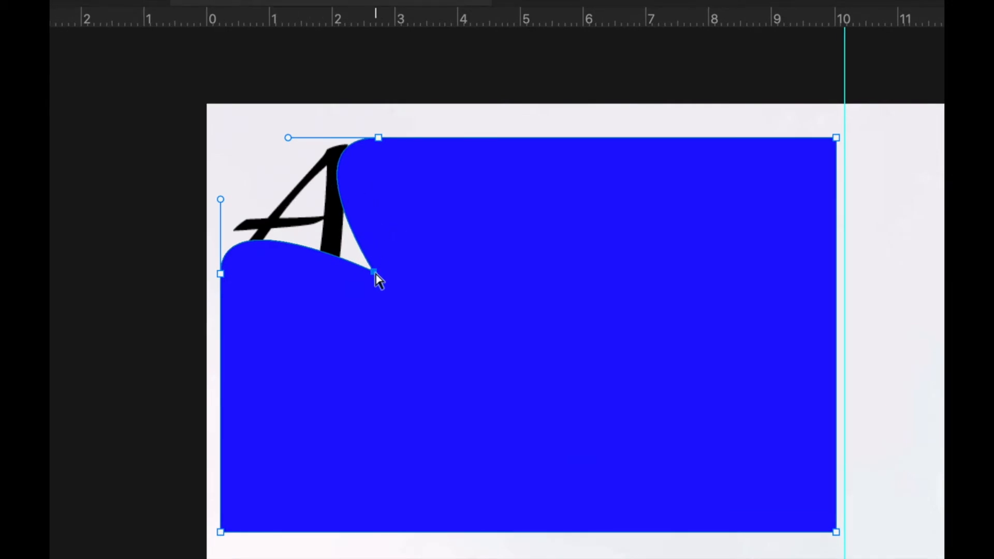
- Straighten the curved edges beside and under the A by dragging their handles
mouse_move(374, 272)
left_mouse_down()
mouse_move(228, 143)
mouse_move(400, 301)
mouse_move(380, 283)
left_mouse_up()
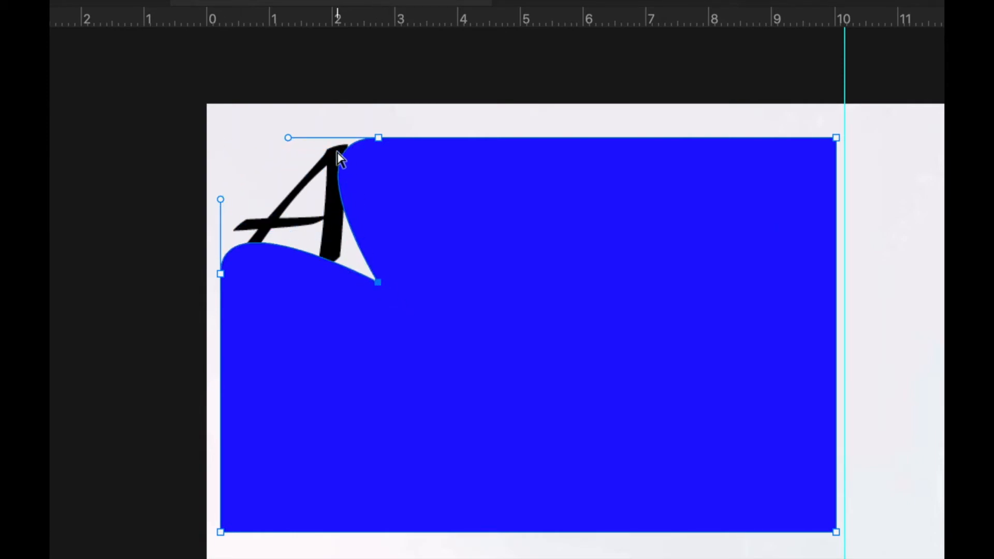
left_click(287, 138)
left_click_drag(289, 139, 354, 138)
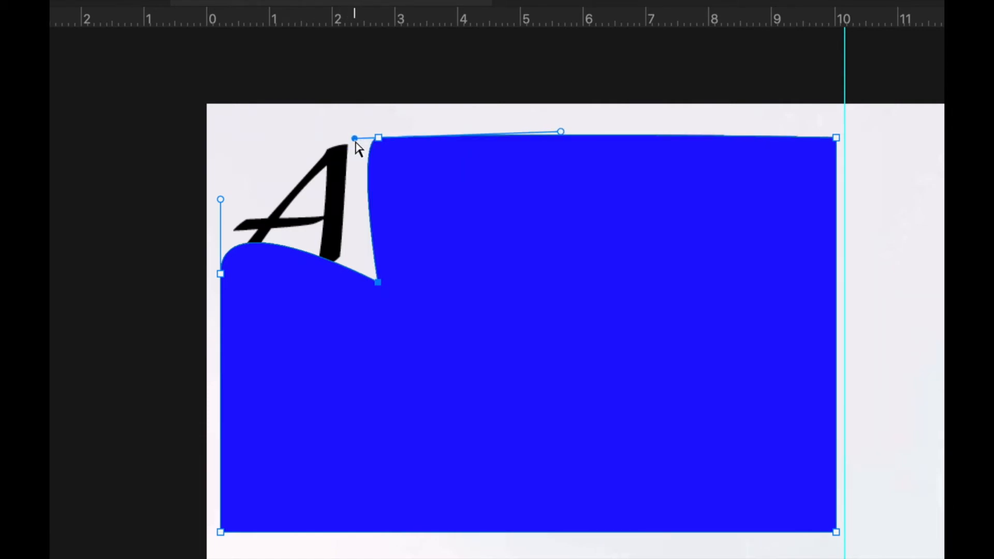
left_click(221, 201)
left_click_drag(220, 200, 221, 263)
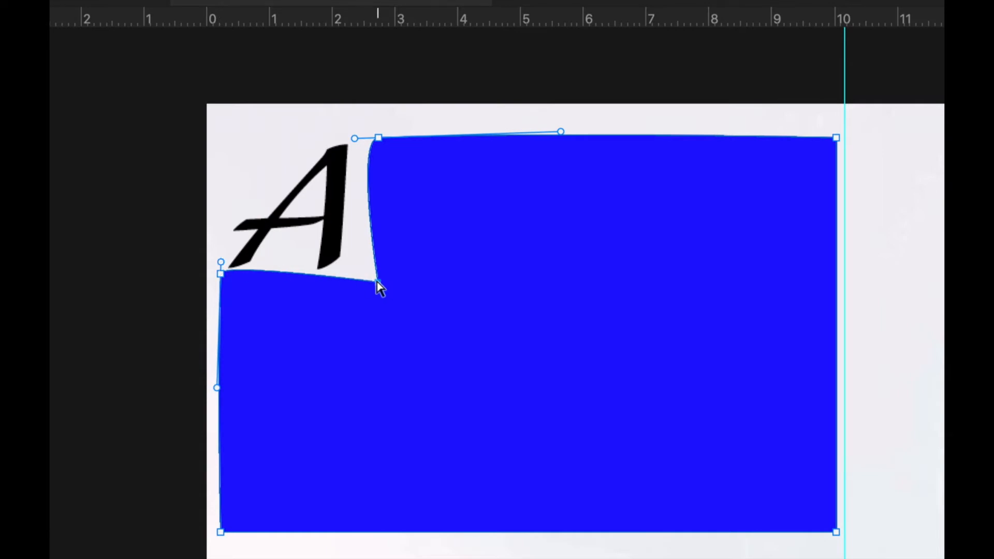
- Fine-tune the notch's corner nodes so the cut-out squarely frames the A
left_click_drag(378, 283, 361, 276)
left_click(219, 275)
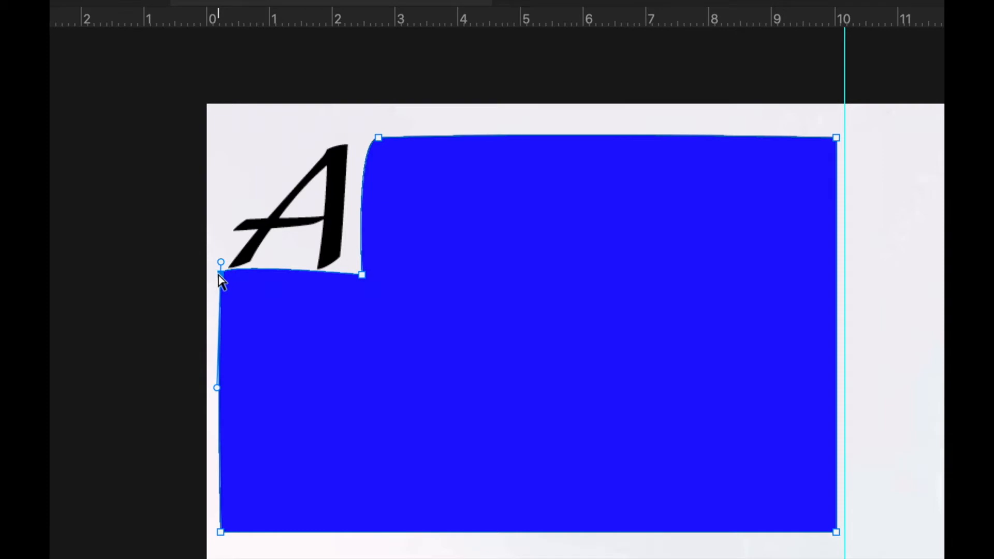
left_click_drag(218, 276, 218, 284)
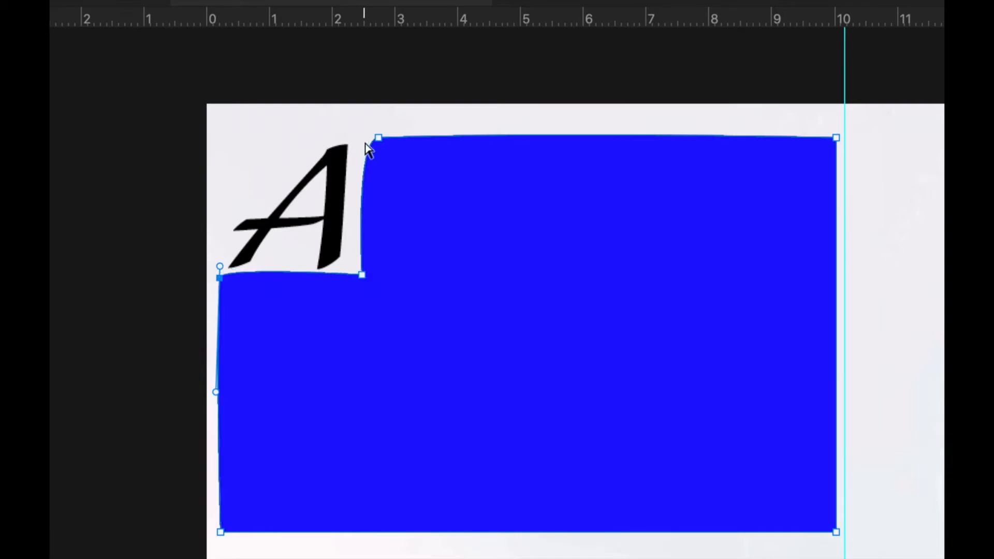
left_click(379, 138)
left_click_drag(379, 143, 363, 145)
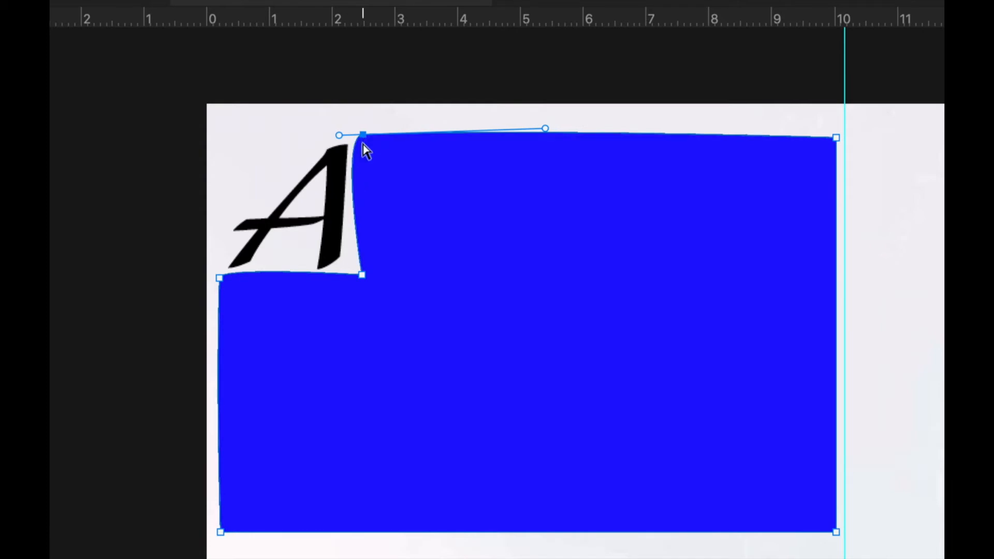
left_click_drag(362, 278, 349, 274)
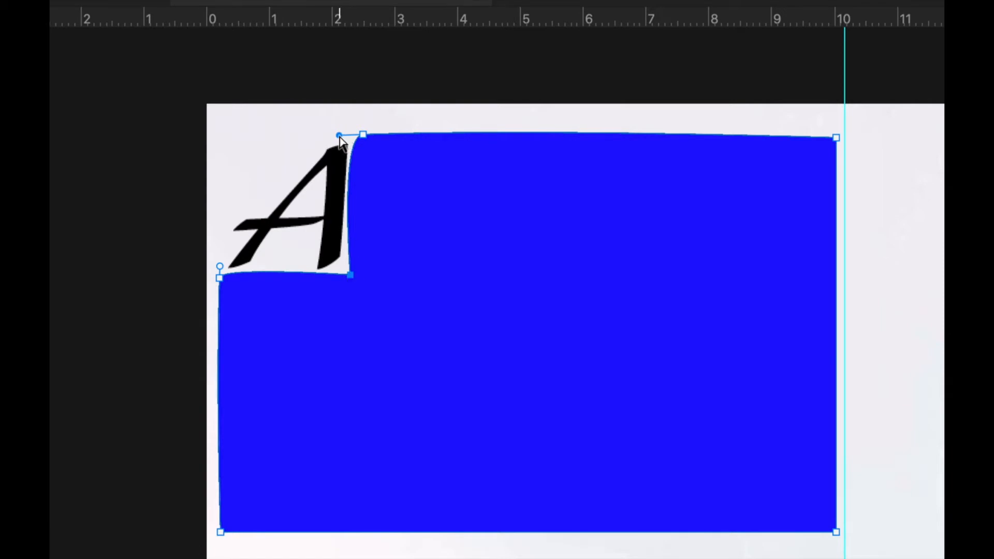
left_click_drag(339, 135, 351, 134)
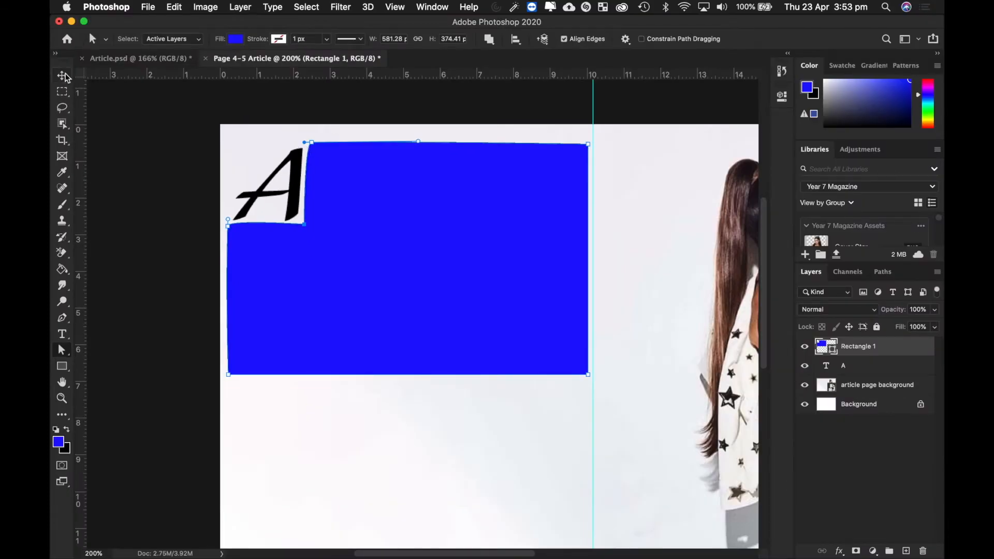
left_click(66, 78)
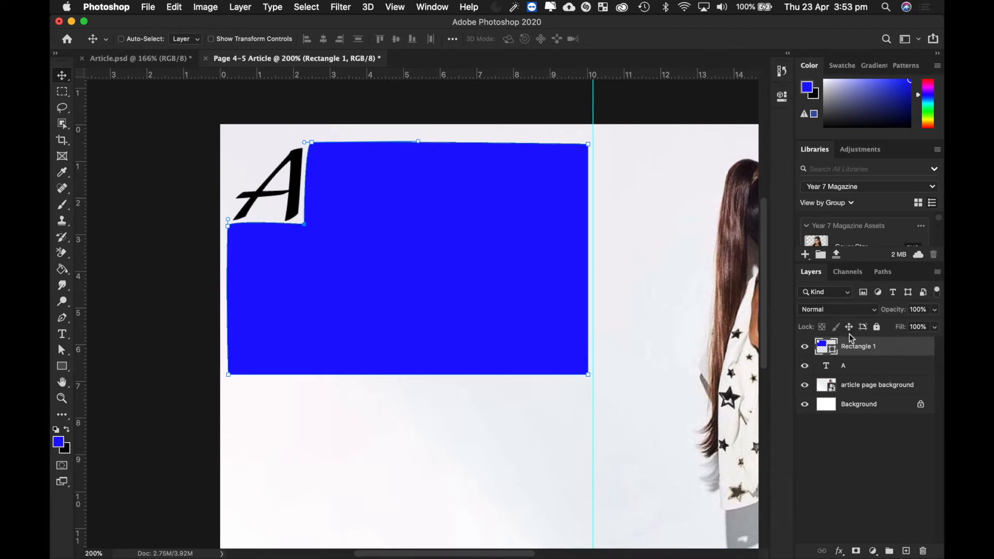
- Select Rectangle 1 and nudge the notched blue shape slightly left and up around the A
left_click(858, 374)
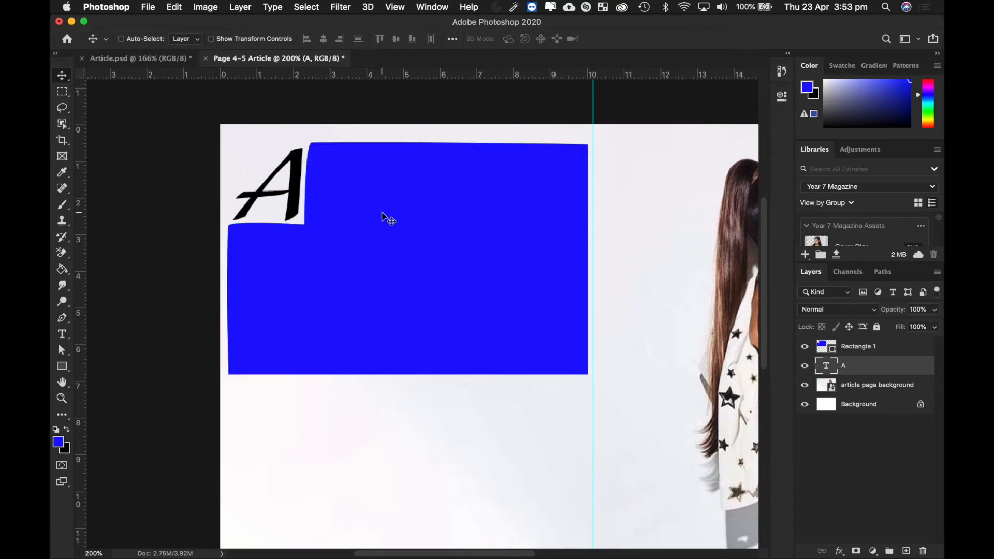
left_click(855, 352)
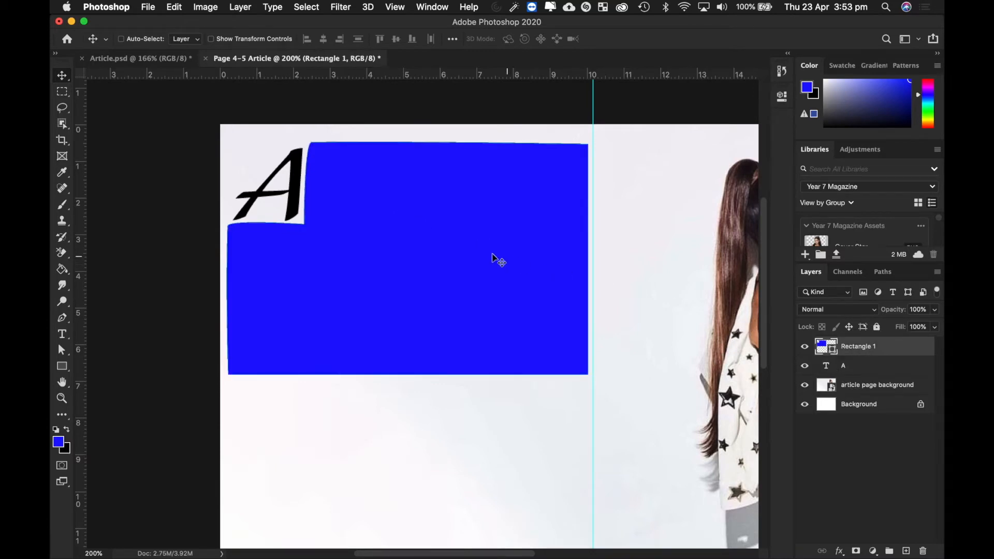
left_click(447, 253)
mouse_move(446, 254)
left_mouse_down()
mouse_move(539, 306)
mouse_move(490, 251)
mouse_move(449, 254)
left_mouse_up()
key("Left")
key("Up")
key("Up")
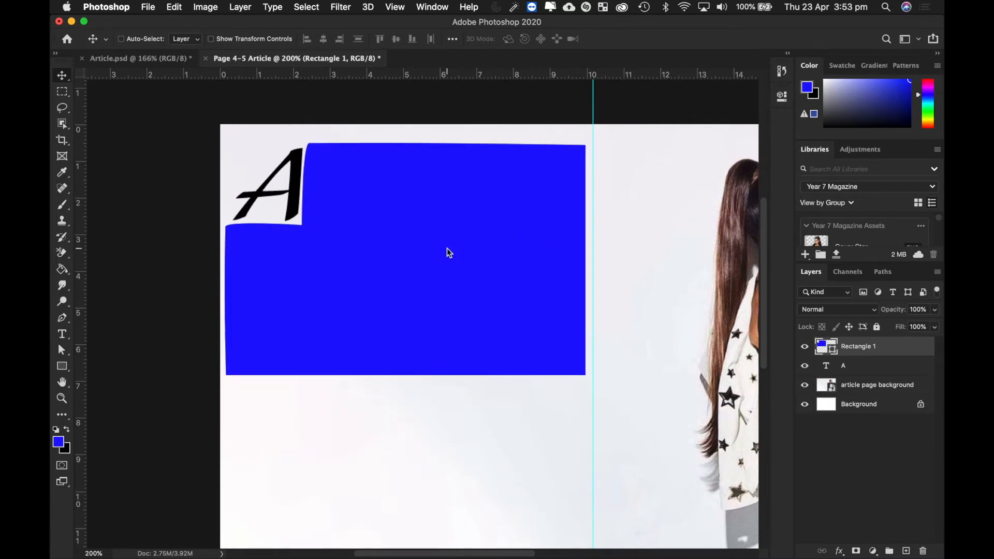
key("Left")
key("Left")
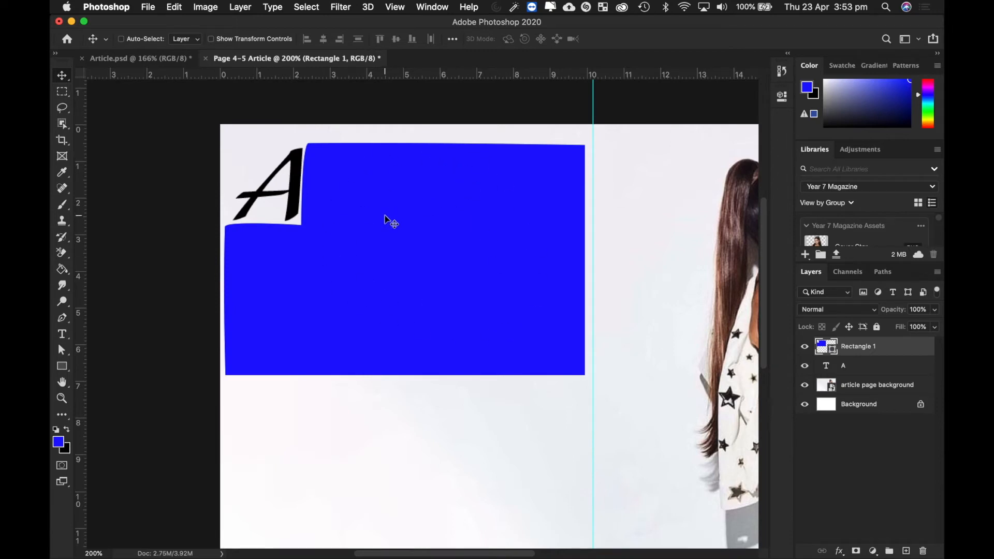
- Select the opening article text in Article.psd, then return to the Page 4-5 Article document
left_click(144, 59)
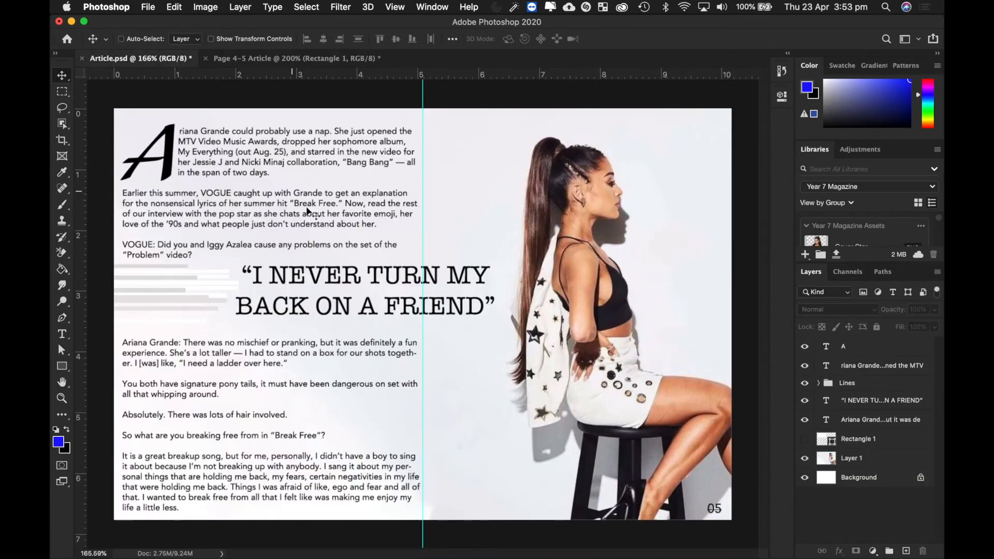
key("t")
left_click(255, 193)
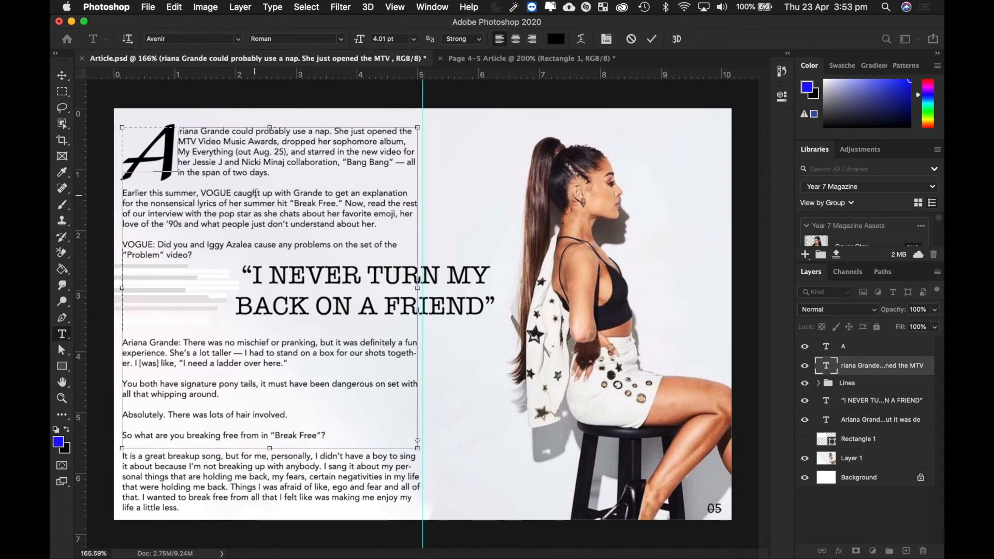
key("ctrl+a")
key("super+c")
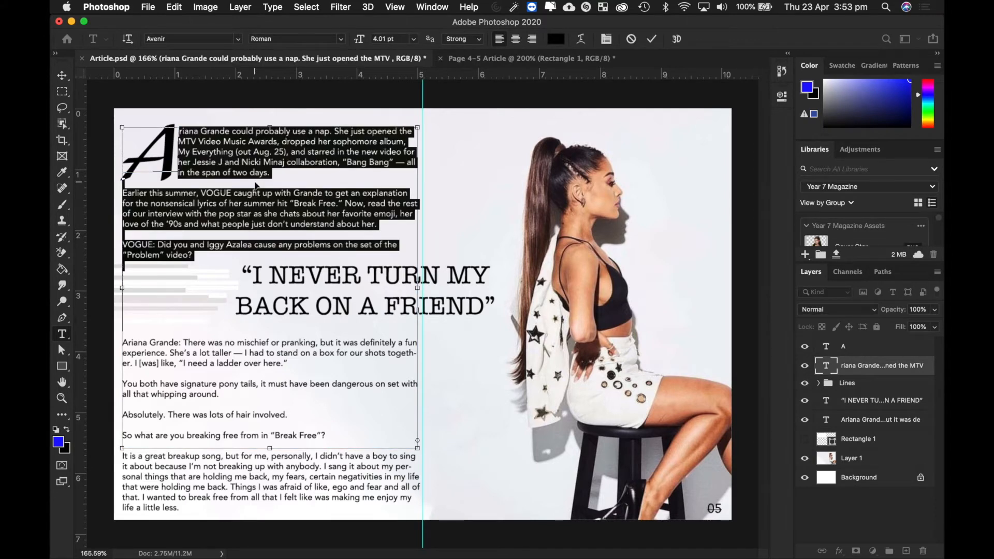
left_click(516, 58)
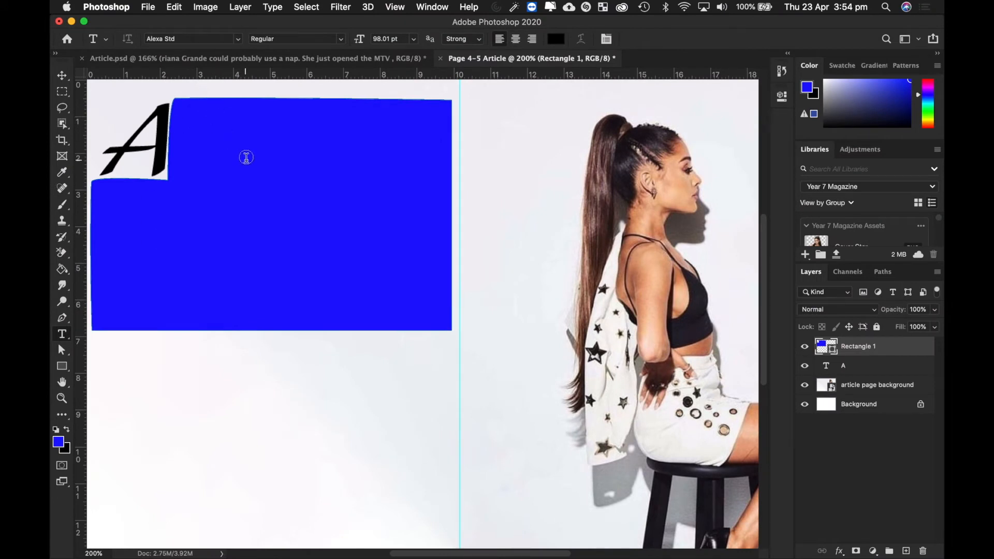
- Paste the article text inside the blue shape and shrink it to about 7 pt Avenir Roman
left_click(246, 157)
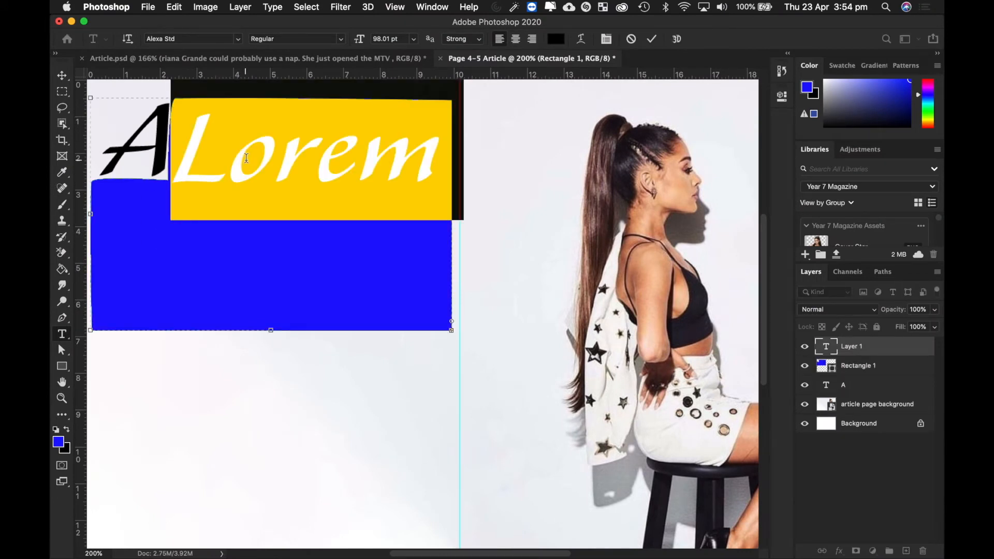
left_click_drag(364, 43, 310, 42)
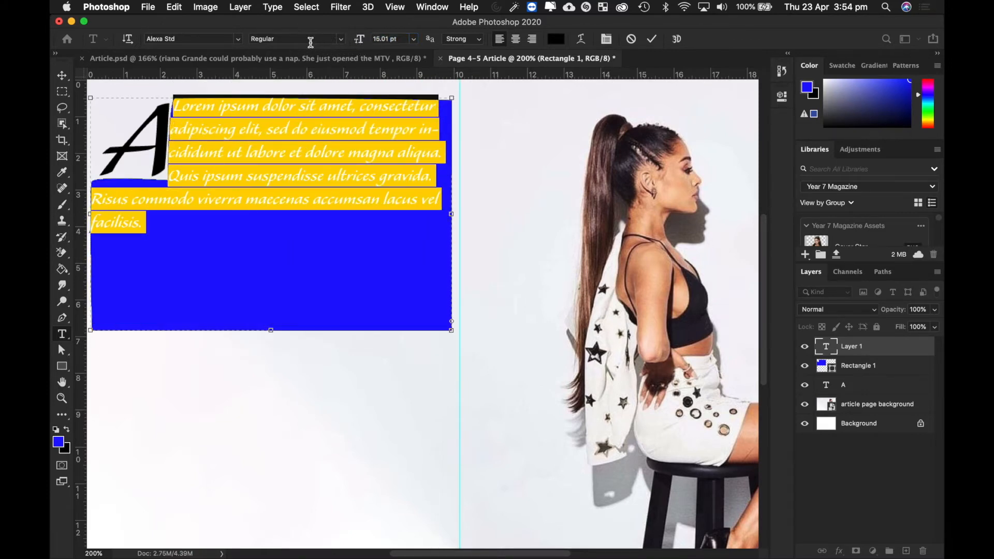
key("super+v")
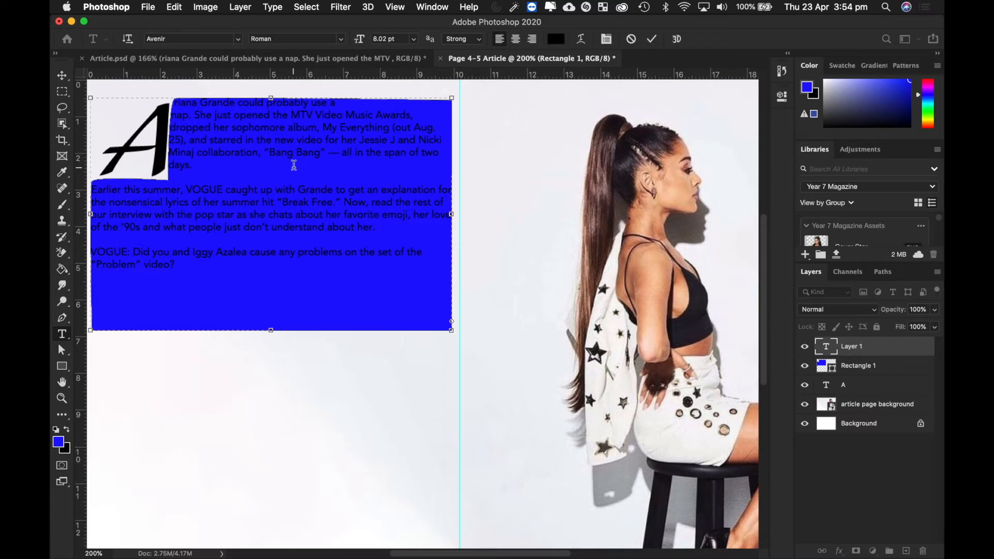
key("super+a")
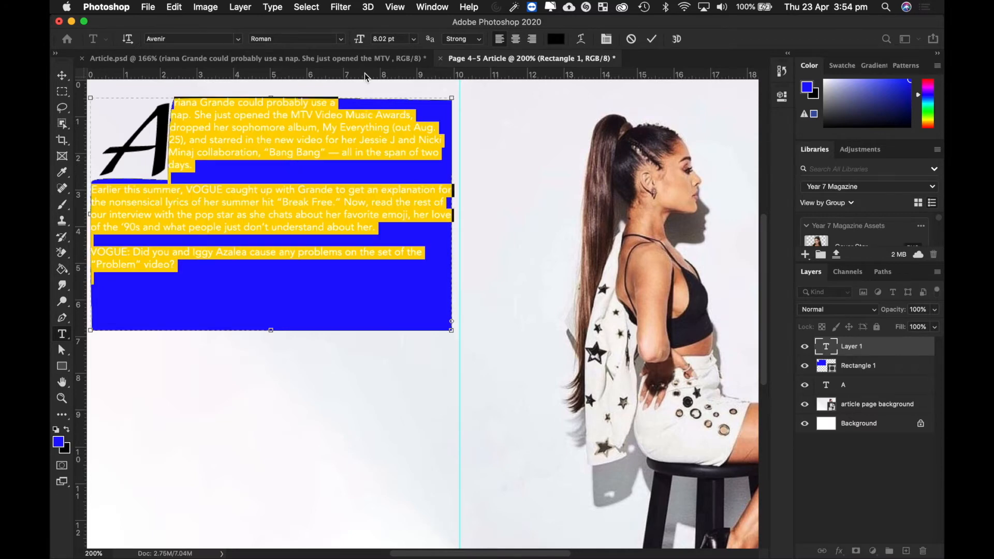
left_click_drag(360, 43, 361, 45)
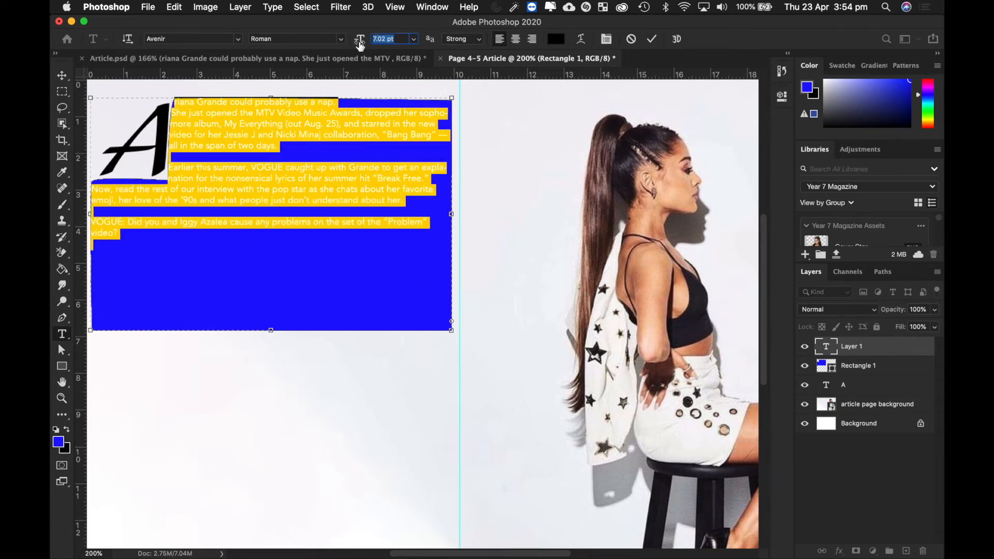
left_click(65, 81)
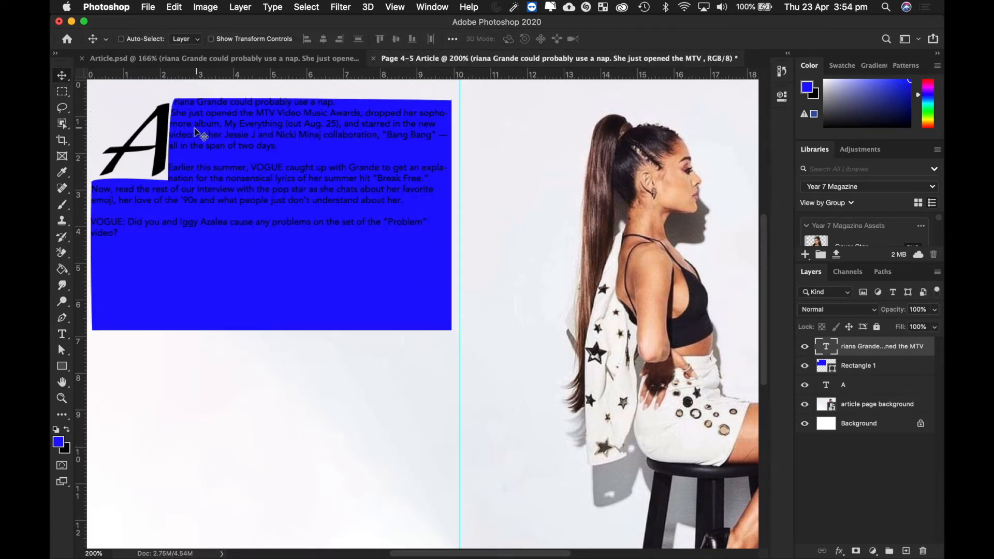
- Set Rectangle 1's opacity to 0% to hide the blue shape, then reselect the article text layer
scroll(196, 132, "up", 3)
scroll(197, 133, "left", 3)
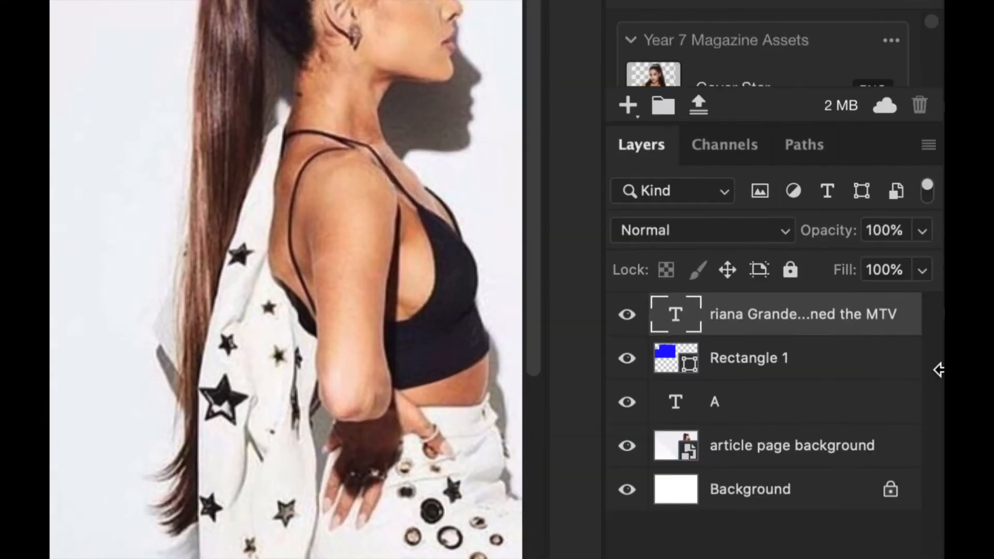
left_click(787, 364)
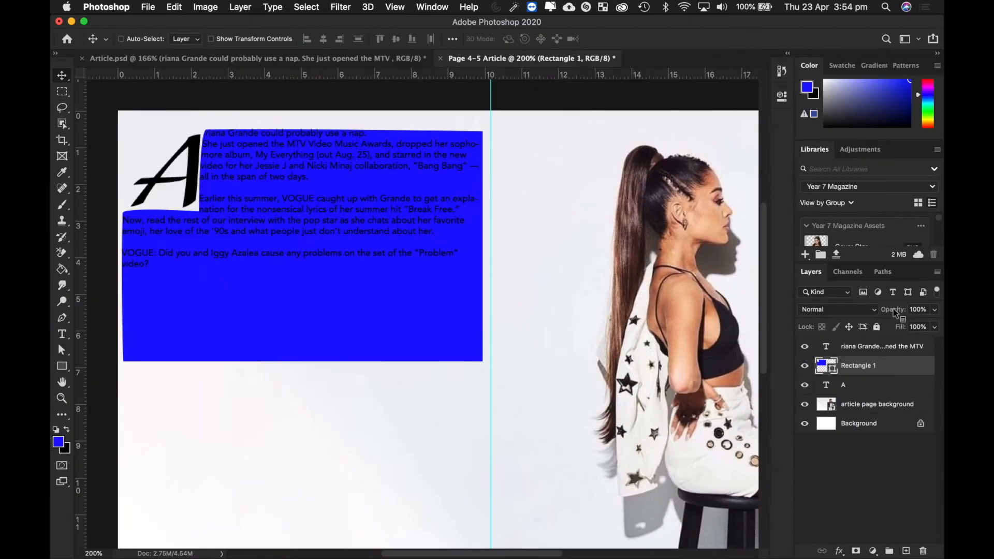
left_click(935, 309)
left_click_drag(933, 325, 874, 332)
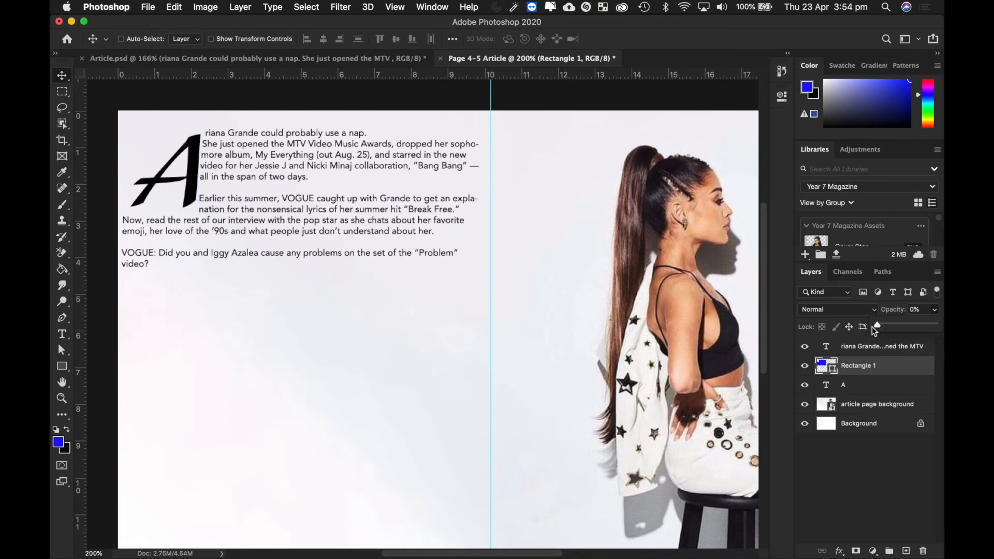
left_click(857, 375)
left_click(858, 347)
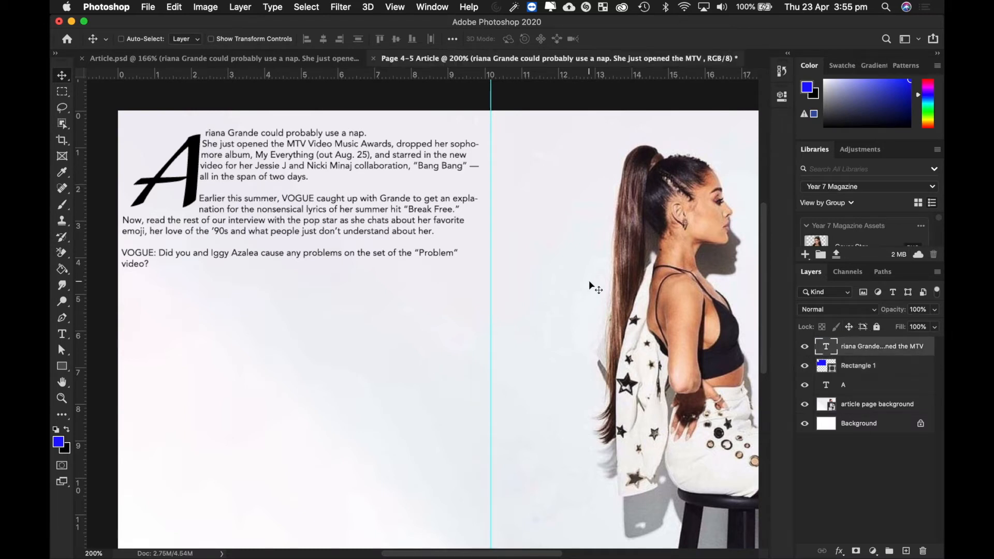
- Nudge the article text block slightly right and up beside the drop cap A, then commit it
mouse_move(354, 226)
left_mouse_down()
mouse_move(369, 226)
mouse_move(354, 224)
mouse_move(356, 233)
left_mouse_up()
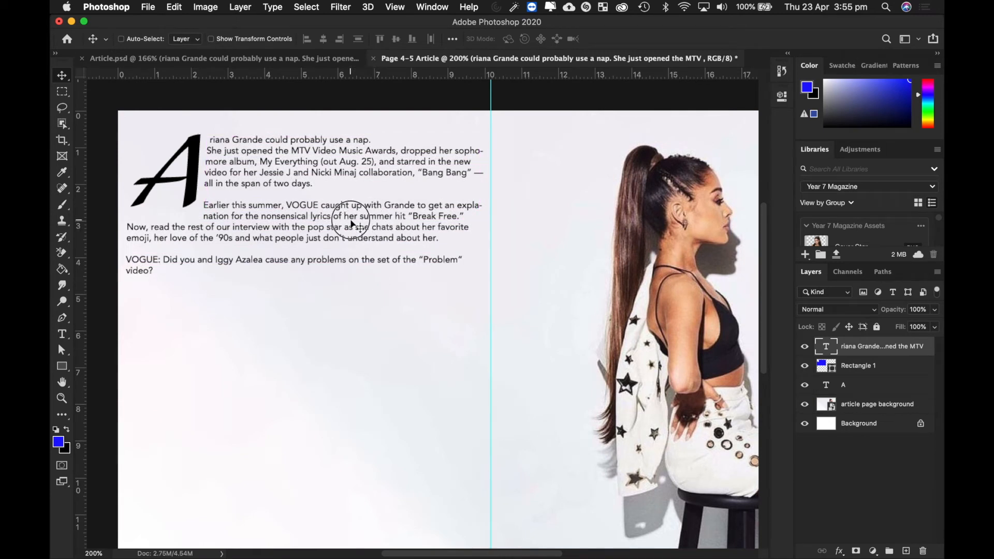
left_click_drag(352, 224, 355, 222)
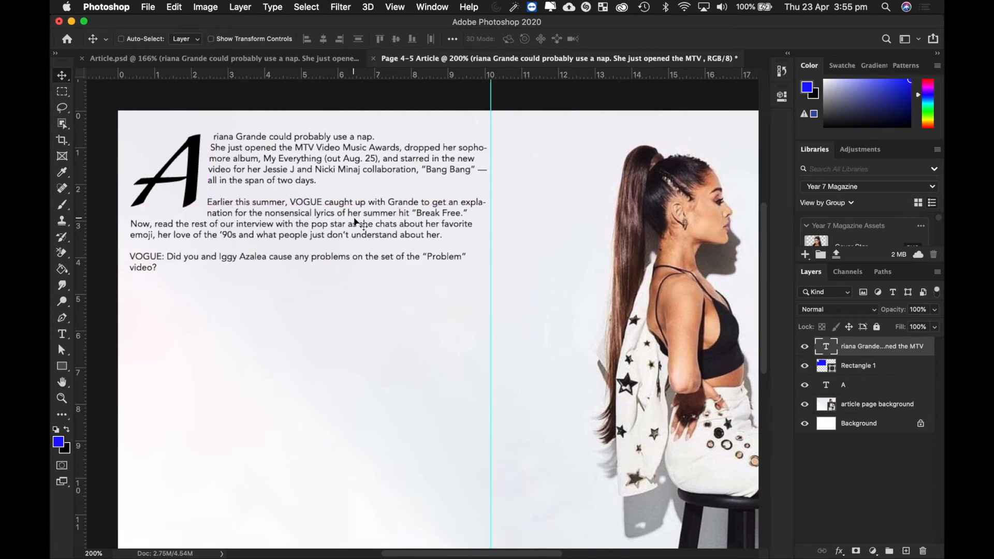
double_click(354, 218)
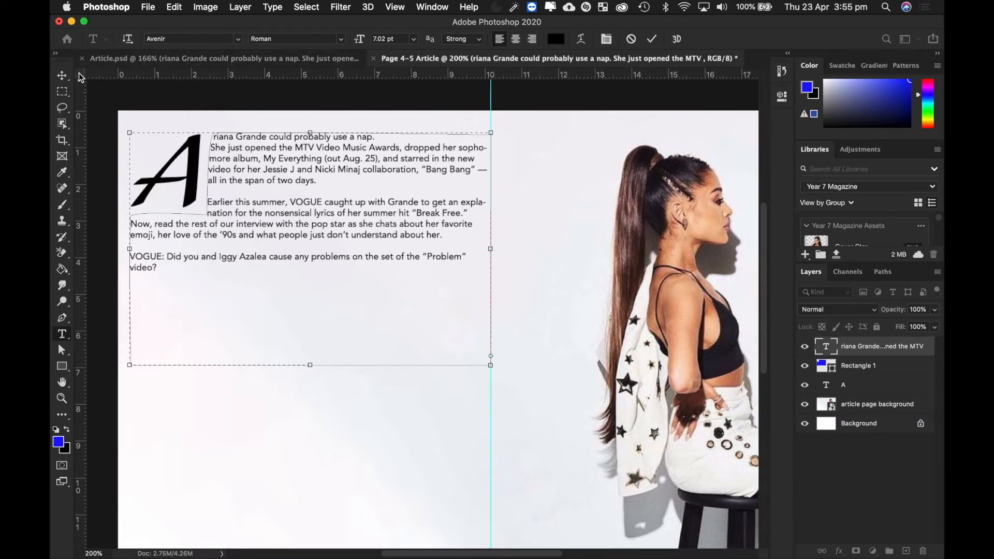
left_click(63, 77)
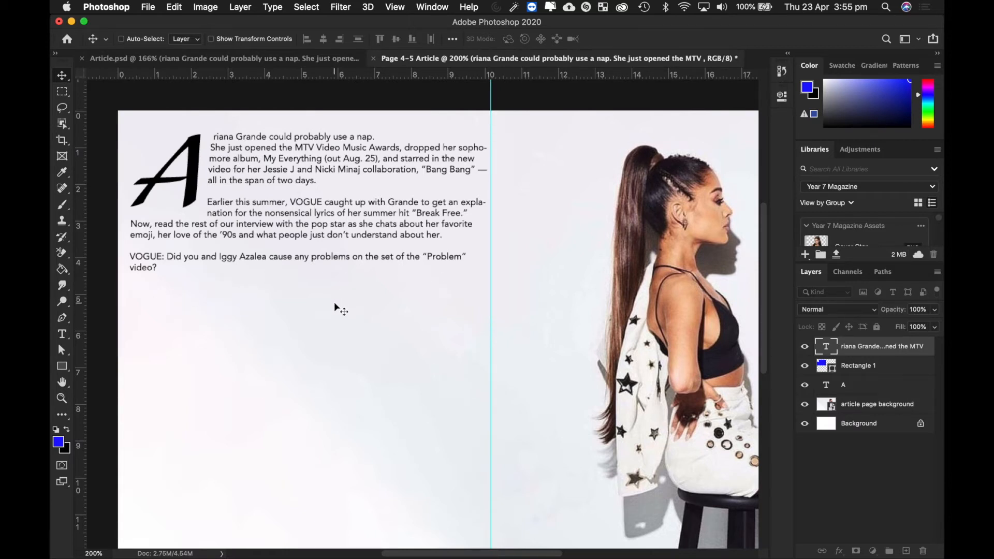
- Copy the pull quote 'I NEVER TURN MY BACK ON A FRIEND' from Article.psd into a new text box under the article
left_click(267, 57)
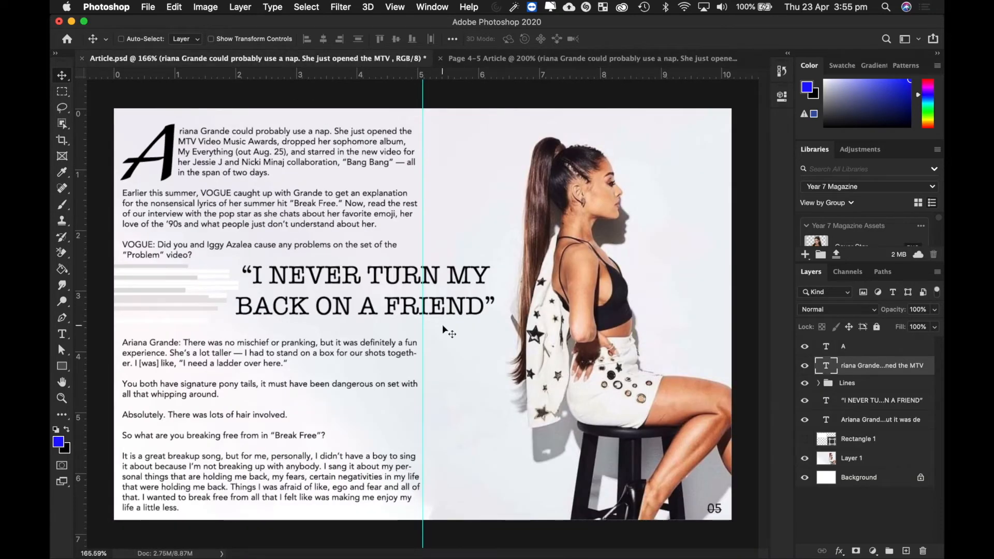
double_click(363, 297)
key("super+c")
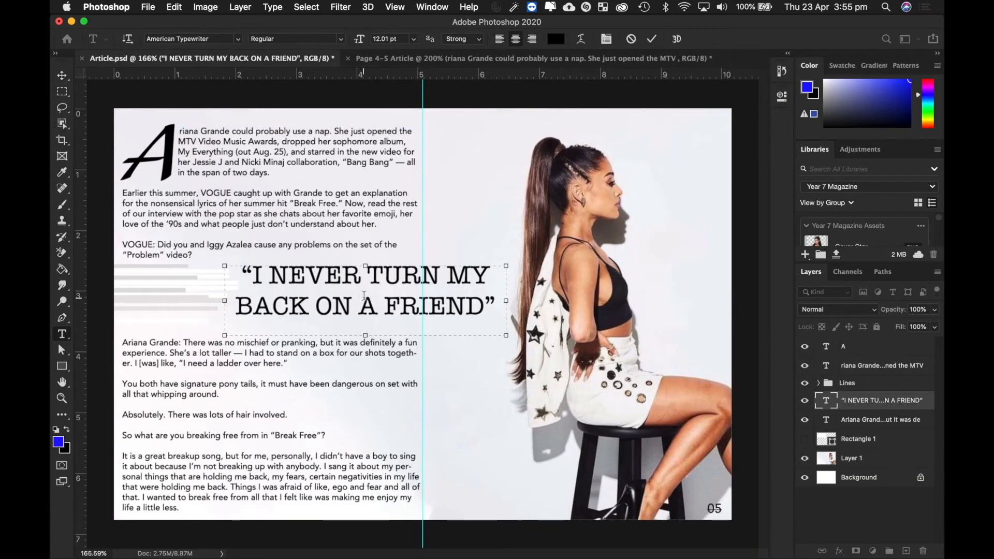
left_click(437, 58)
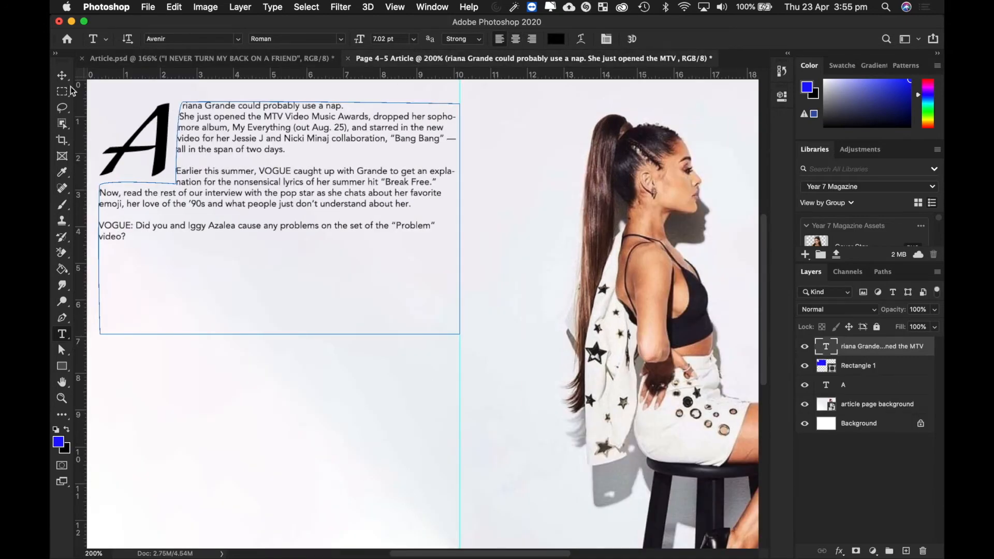
left_click(62, 75)
left_click(63, 334)
left_click_drag(139, 361, 467, 459)
key("super+v")
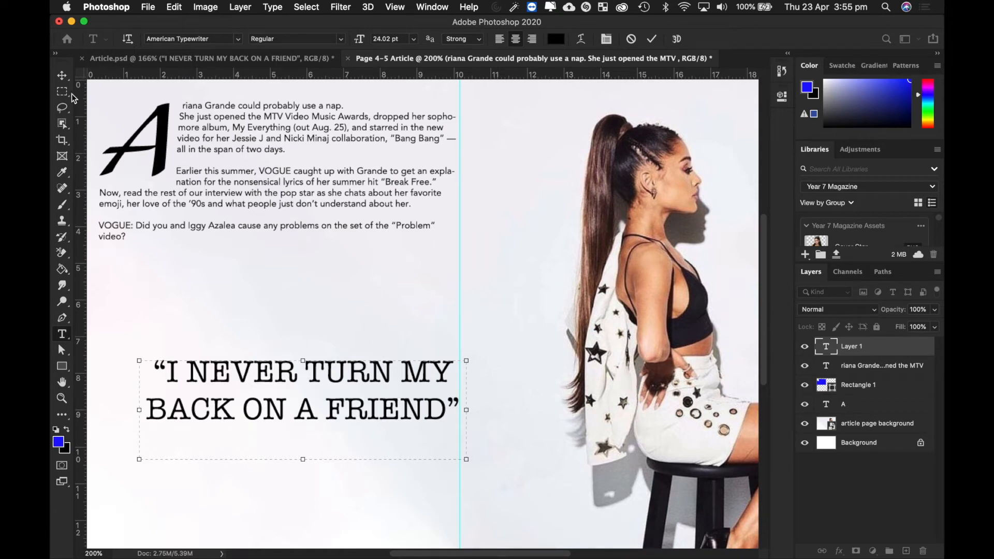
left_click(62, 75)
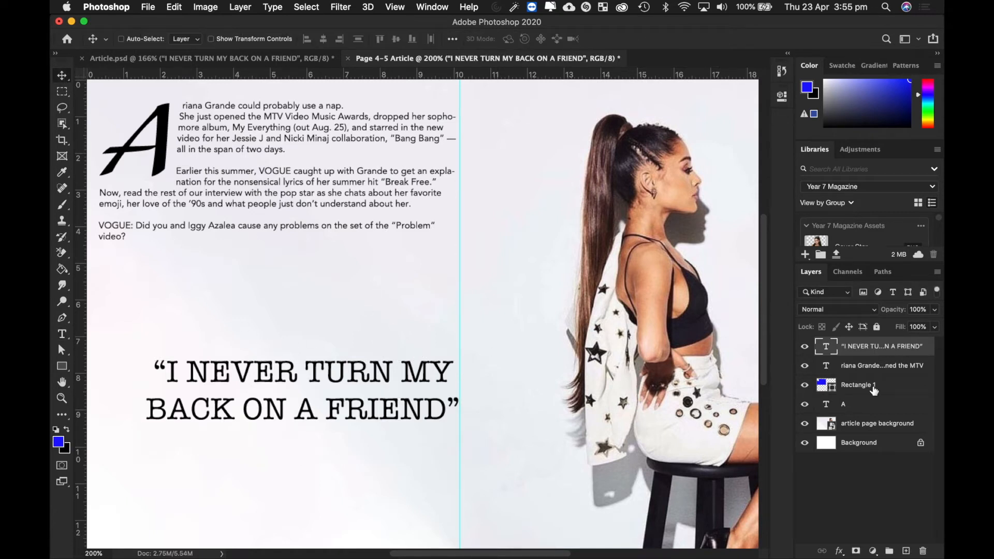
left_click_drag(421, 382, 430, 281)
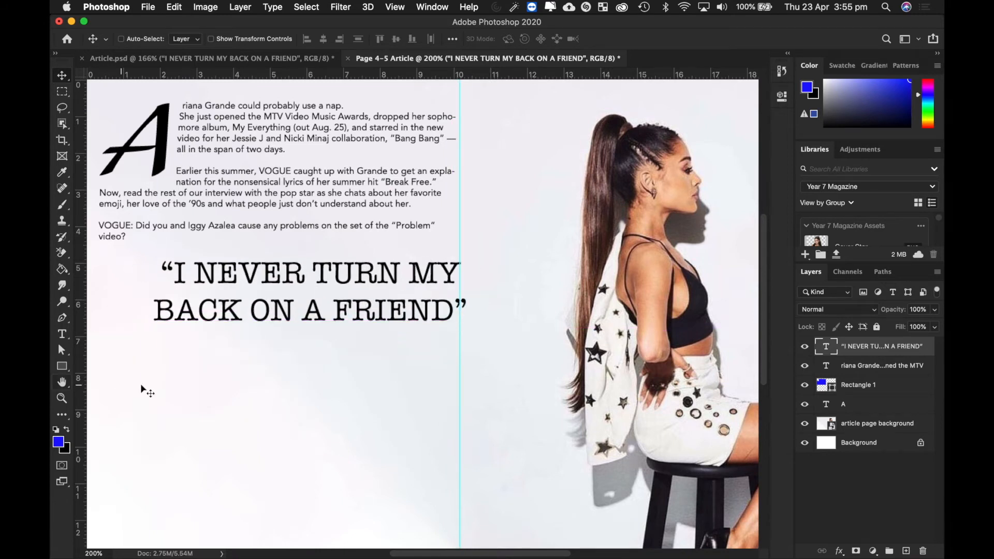
- Copy all of the interview text from the Article document
left_click(67, 335)
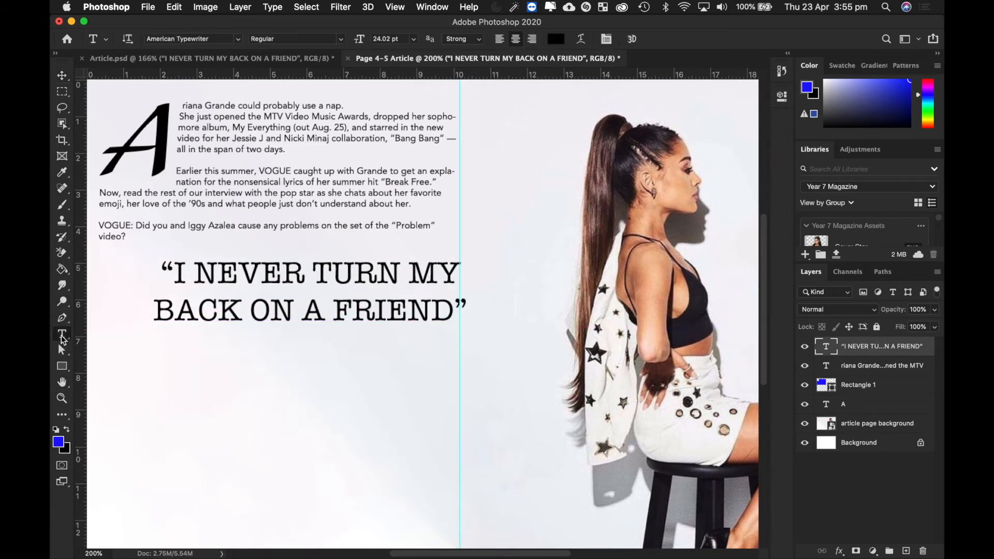
left_click_drag(92, 339, 456, 546)
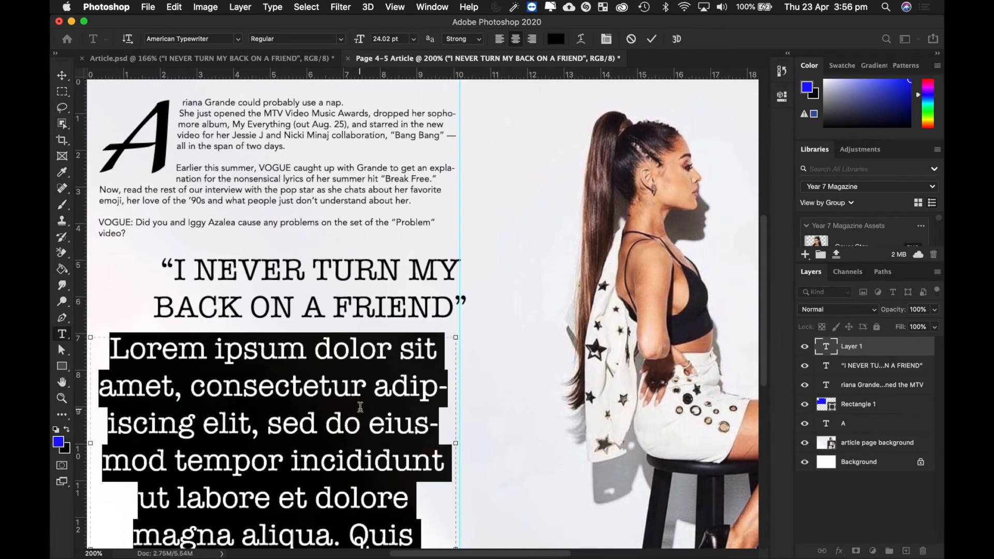
key("BackSpace")
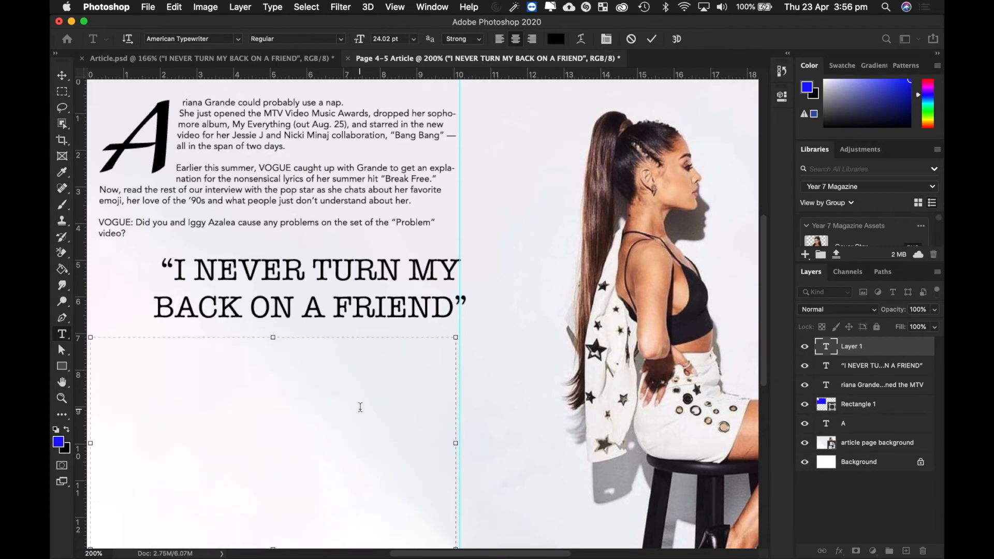
left_click(292, 63)
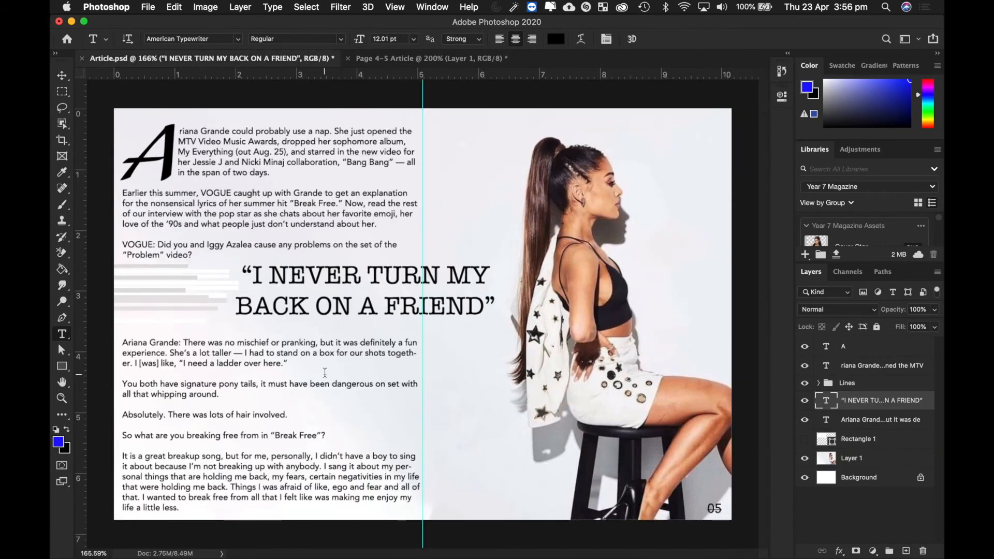
left_click(243, 414)
key("super+a")
key("super+c")
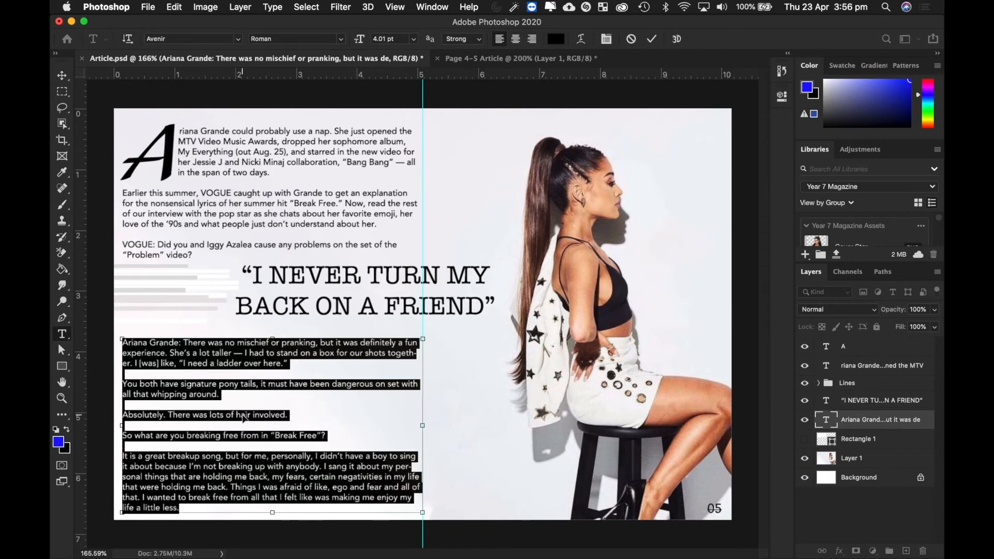
left_click(465, 61)
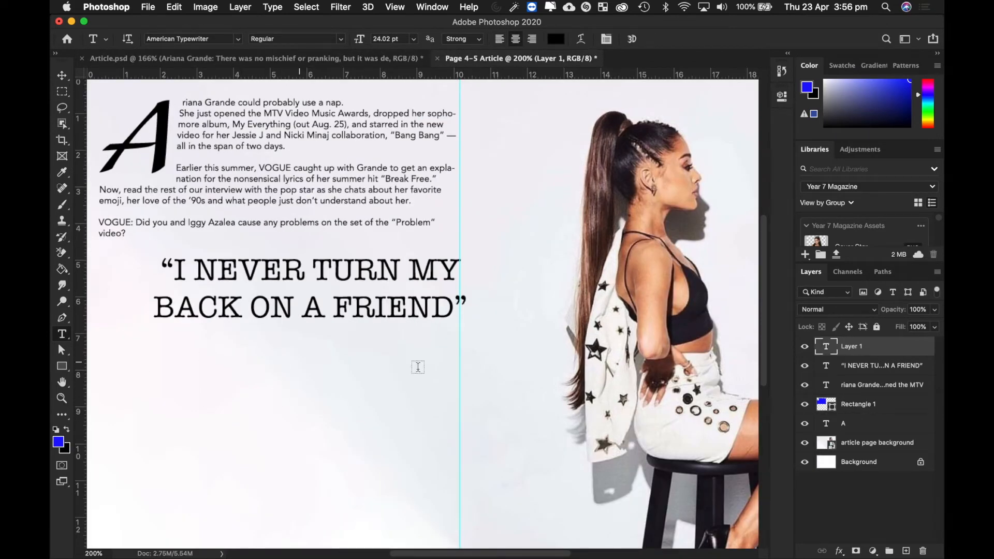
- Delete the Lorem Ipsum placeholder layers and paste the interview text into a new text box below the pull quote
left_click(217, 407)
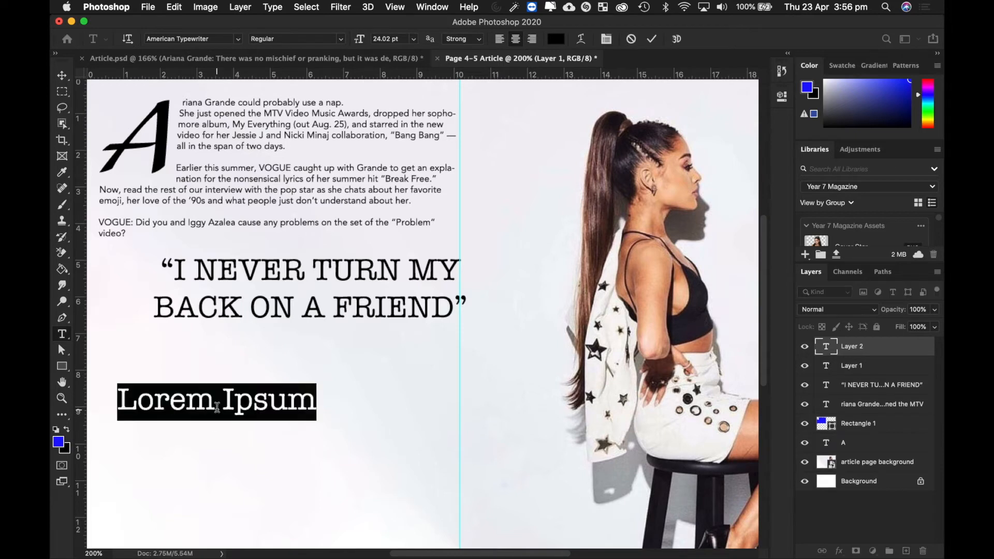
left_click(904, 352)
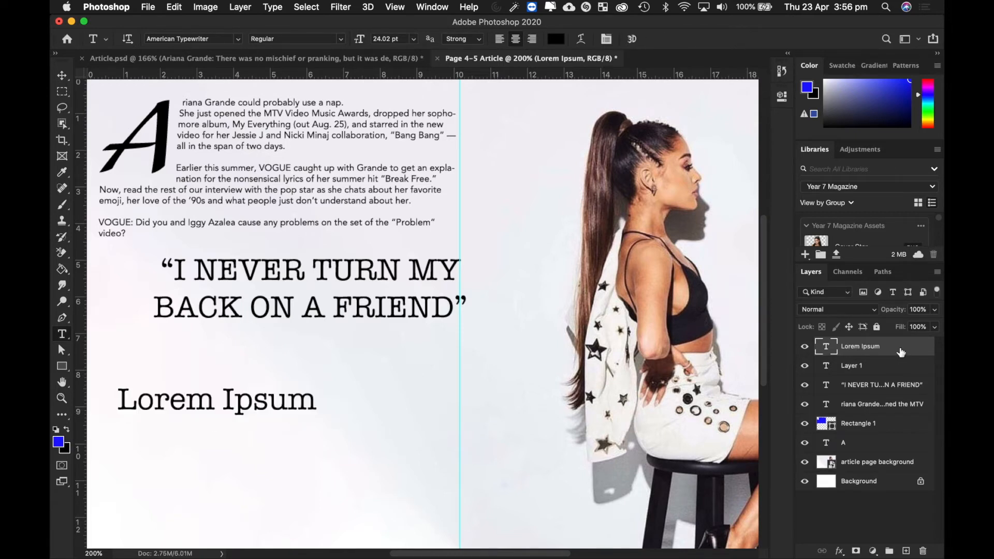
key("Delete")
key("Delete")
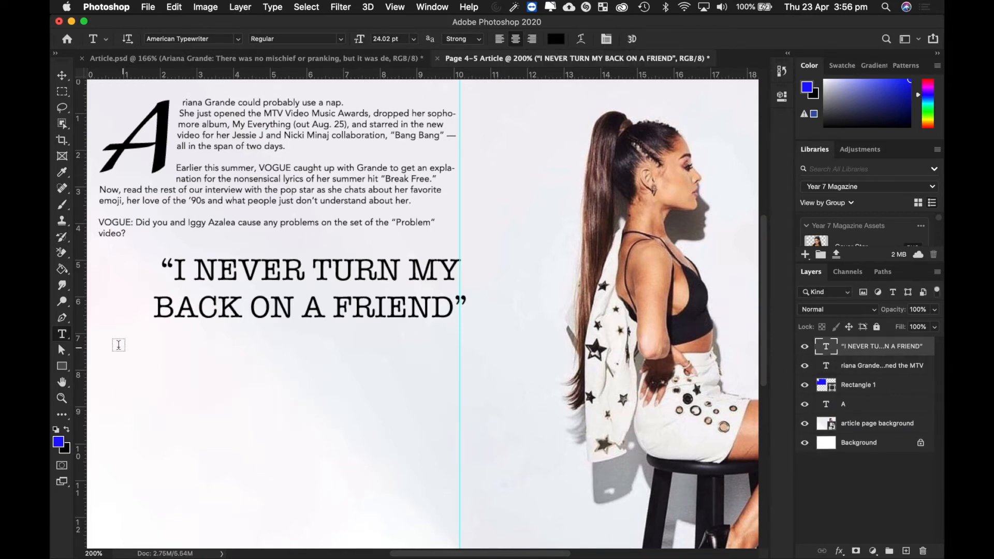
left_click_drag(94, 332, 457, 542)
key("super+v")
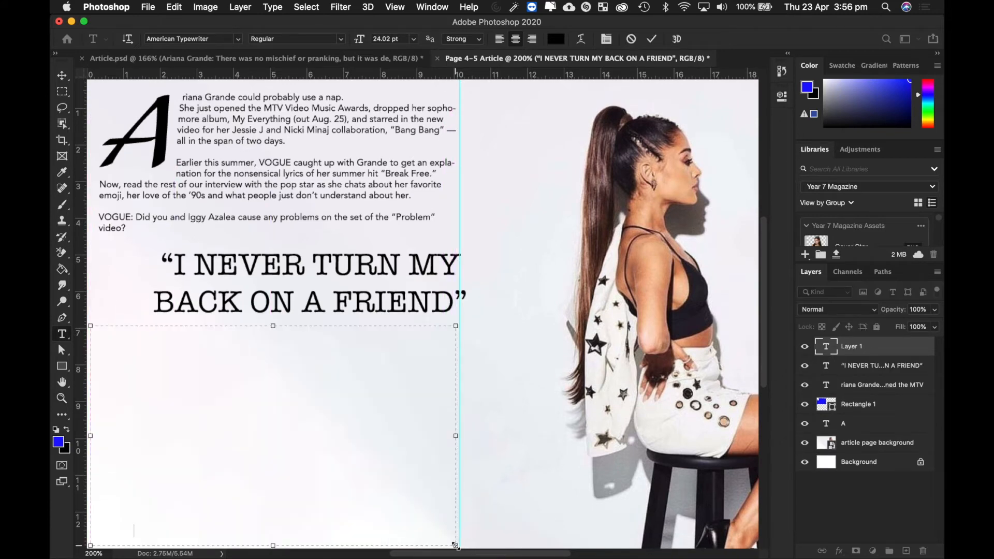
left_click(63, 75)
- Reposition the interview text and pull quote into alignment, viewing the whole page to check
scroll(394, 290, "down", 2)
scroll(393, 290, "left", 3)
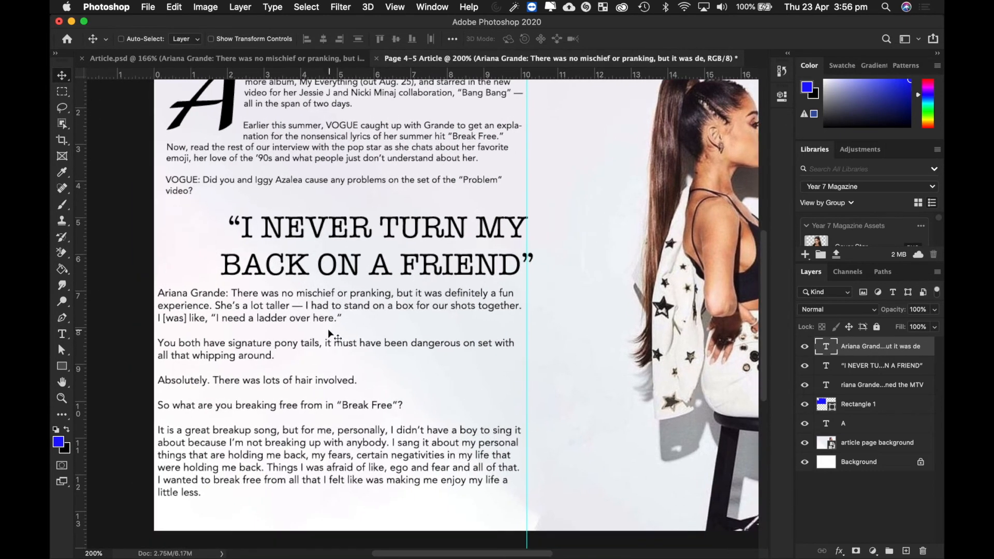
left_click_drag(329, 330, 340, 346)
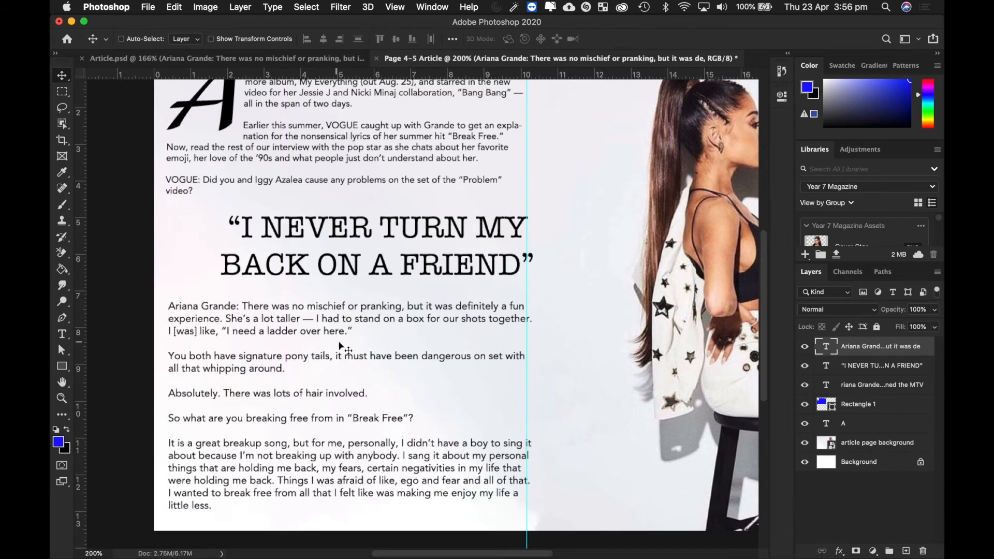
left_click_drag(424, 230, 515, 224)
left_click(436, 231, "super")
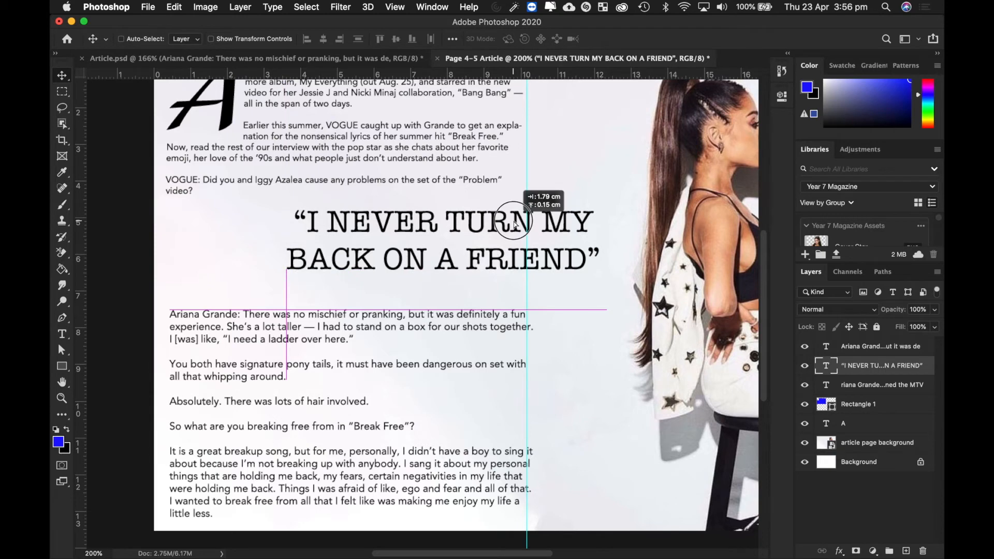
left_click_drag(514, 224, 521, 232)
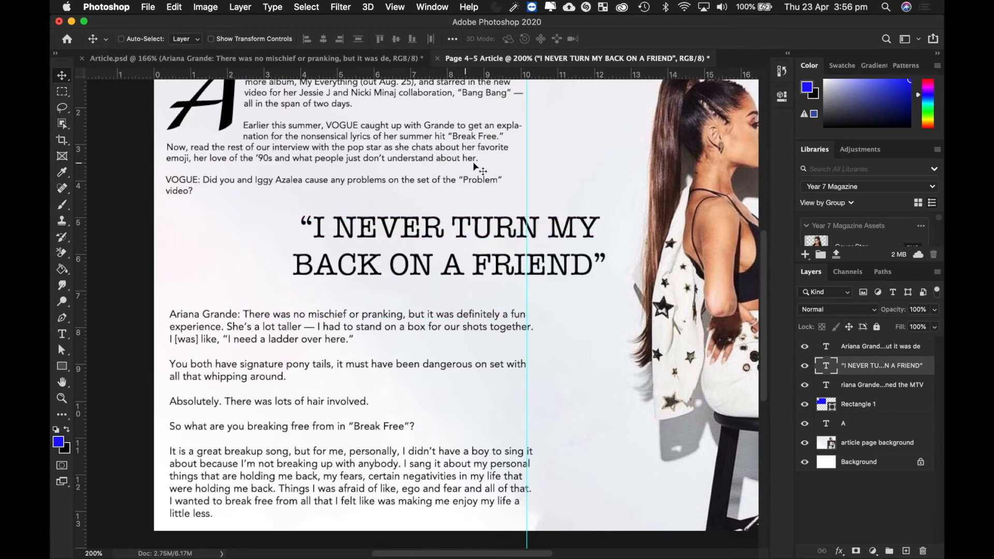
scroll(474, 164, "up", 3)
scroll(505, 166, "right", 5)
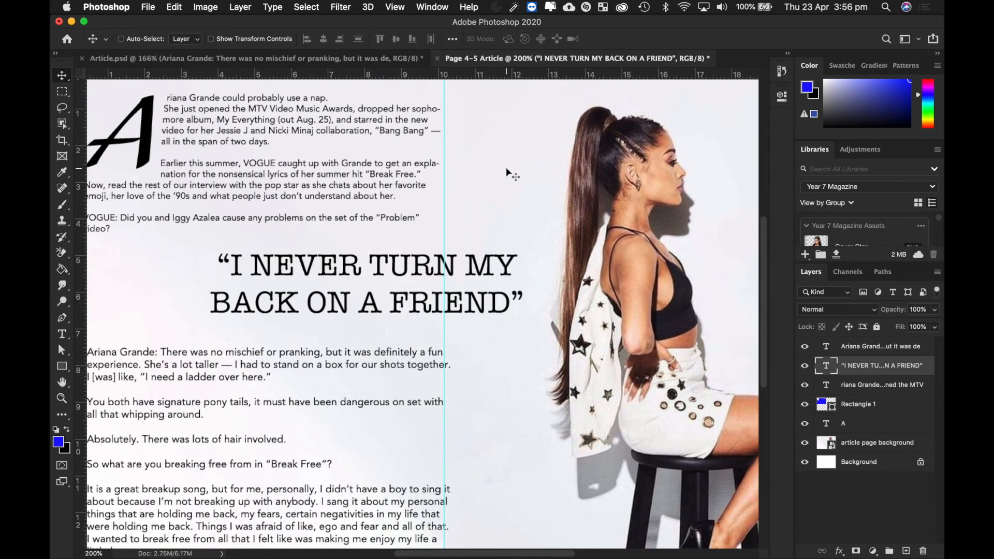
key("super+0")
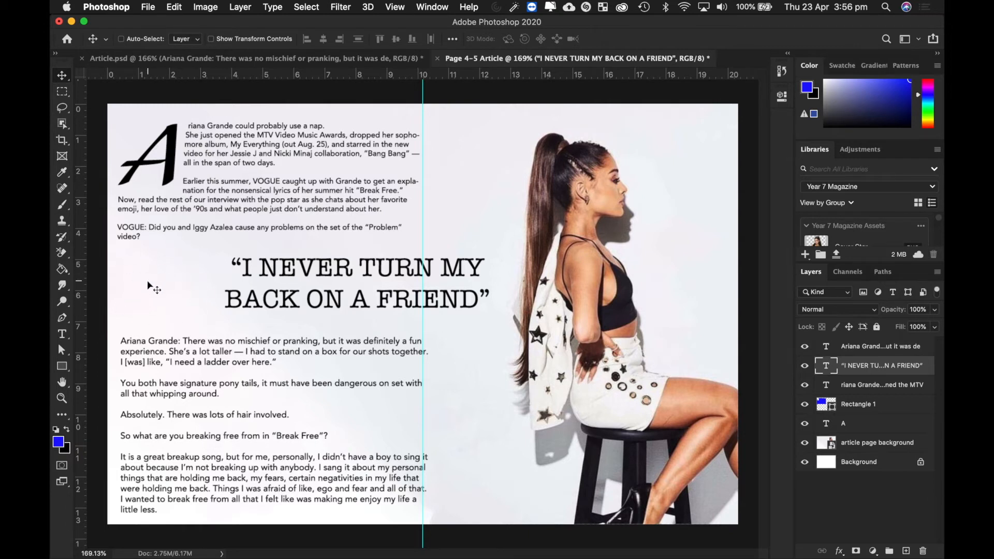
left_click_drag(370, 274, 375, 274)
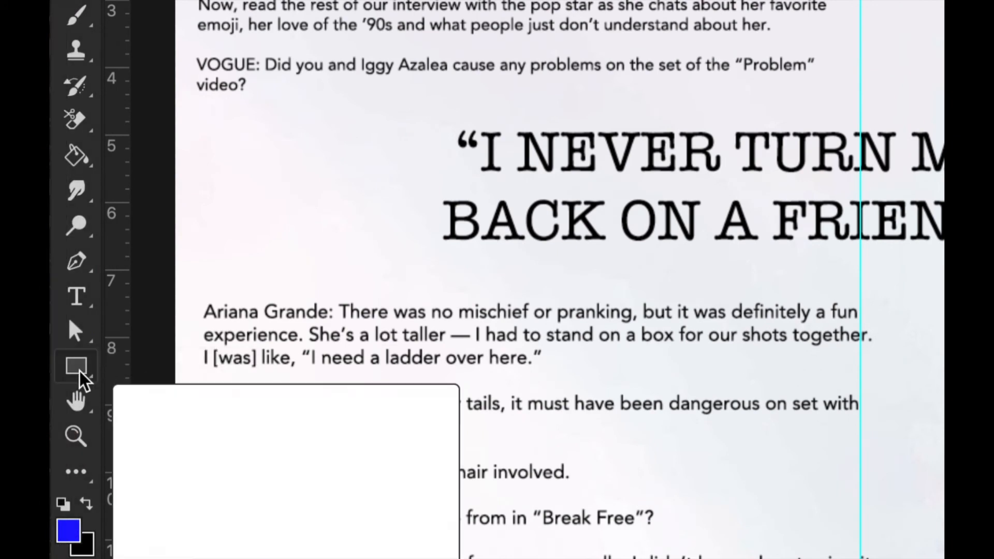
- Browse the custom shape library and its options, then switch back to the Rectangle tool
left_click(79, 371)
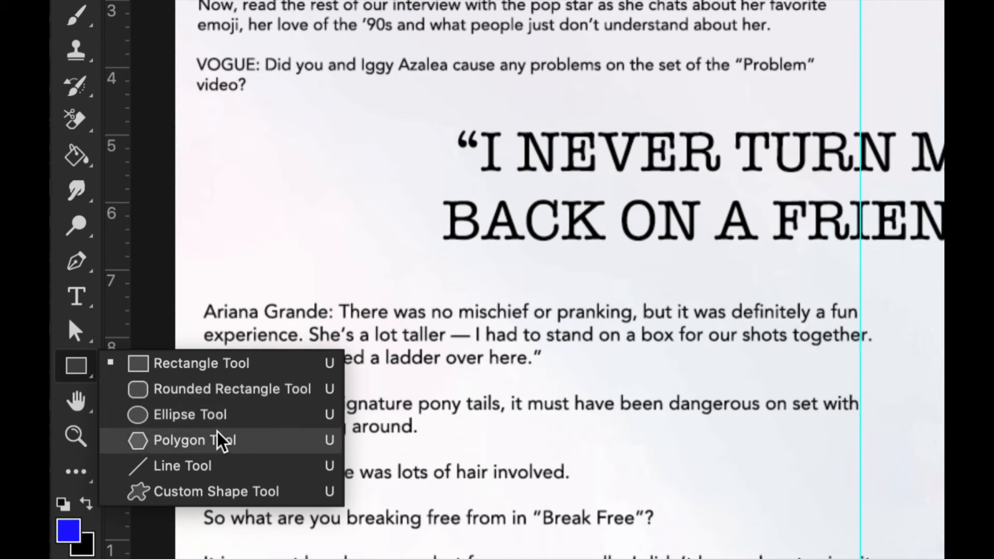
left_click(213, 493)
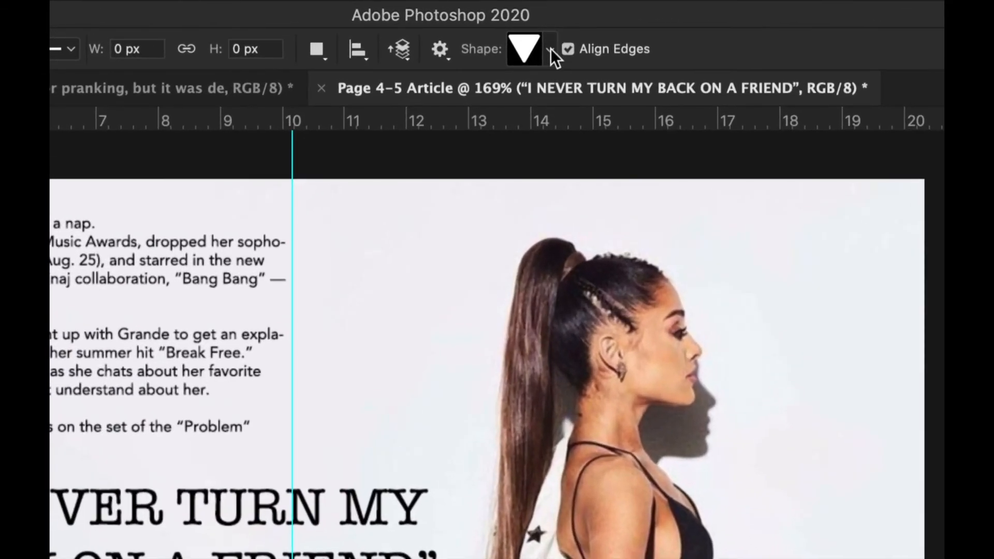
left_click(552, 39)
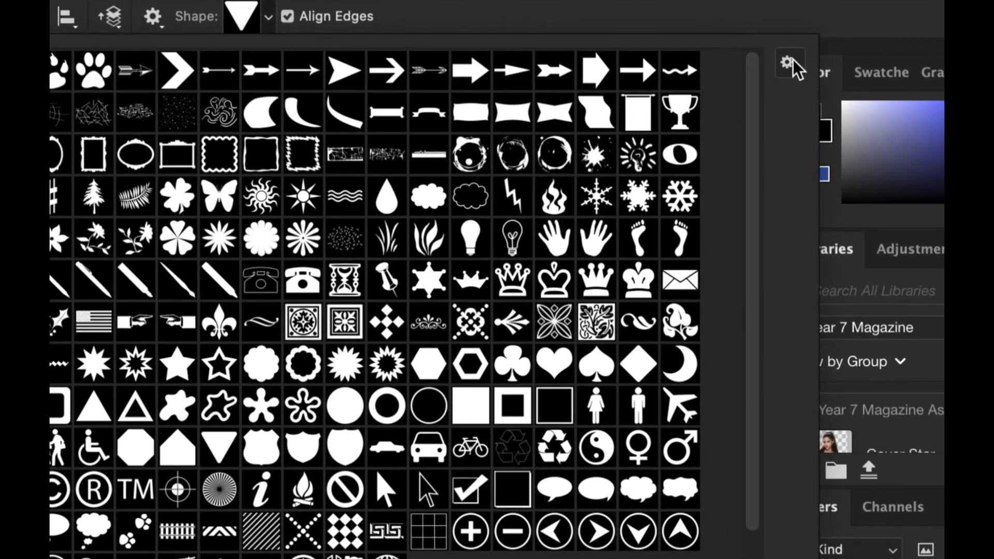
left_click(793, 62)
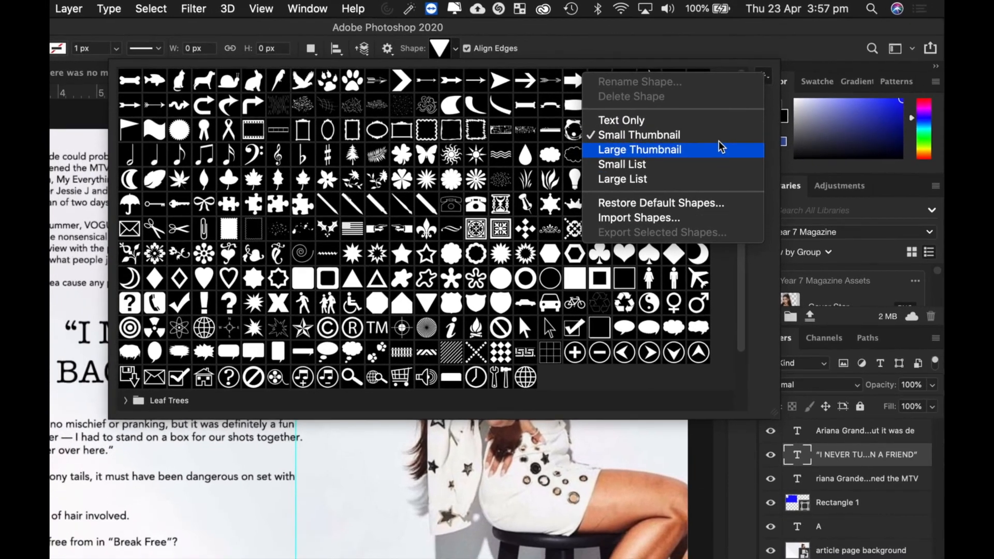
left_click(770, 108)
left_click(542, 47)
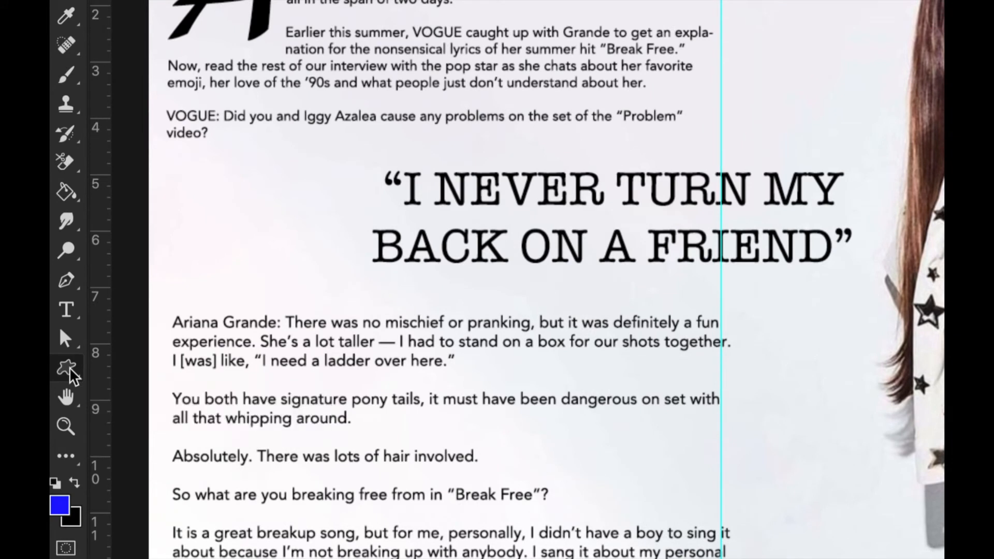
right_click(69, 369)
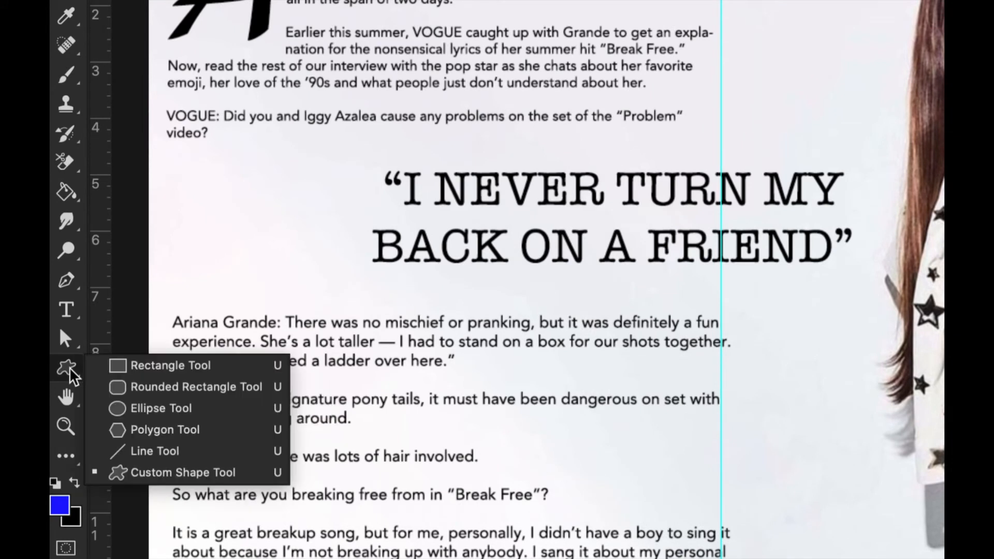
left_click(140, 362)
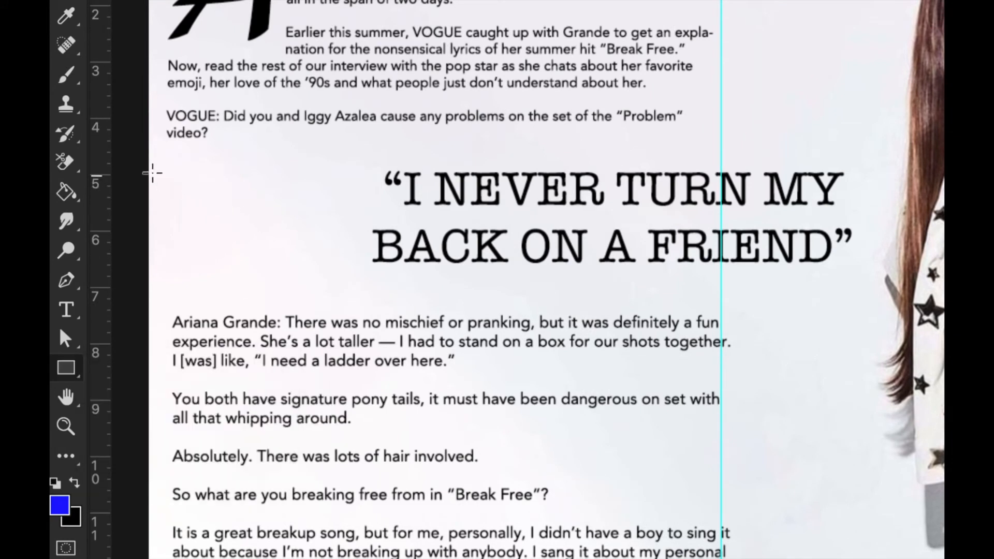
- Draw four thin stacked bars left of the pull quote, the last 193 × 7 px, and close Properties
left_click_drag(139, 167, 354, 174)
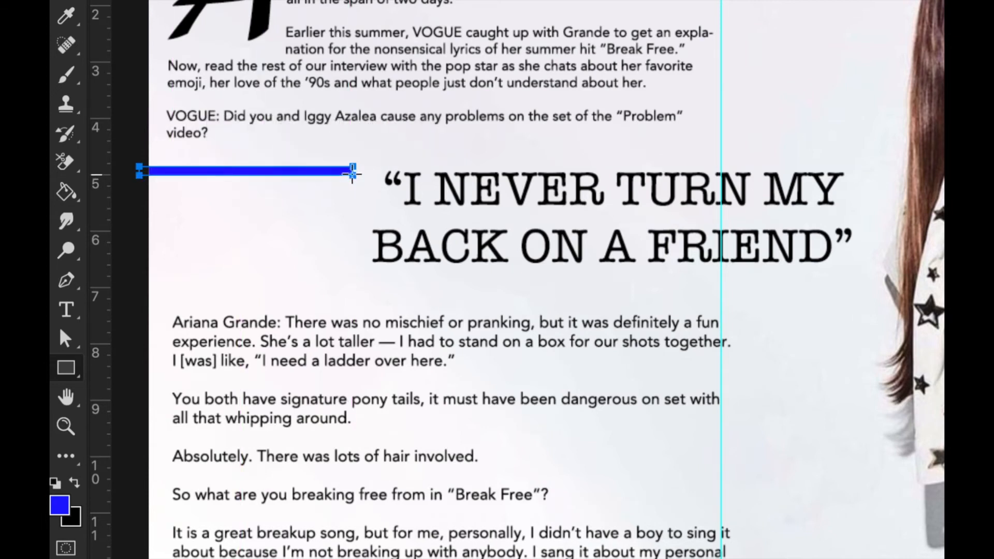
left_click_drag(139, 189, 355, 196)
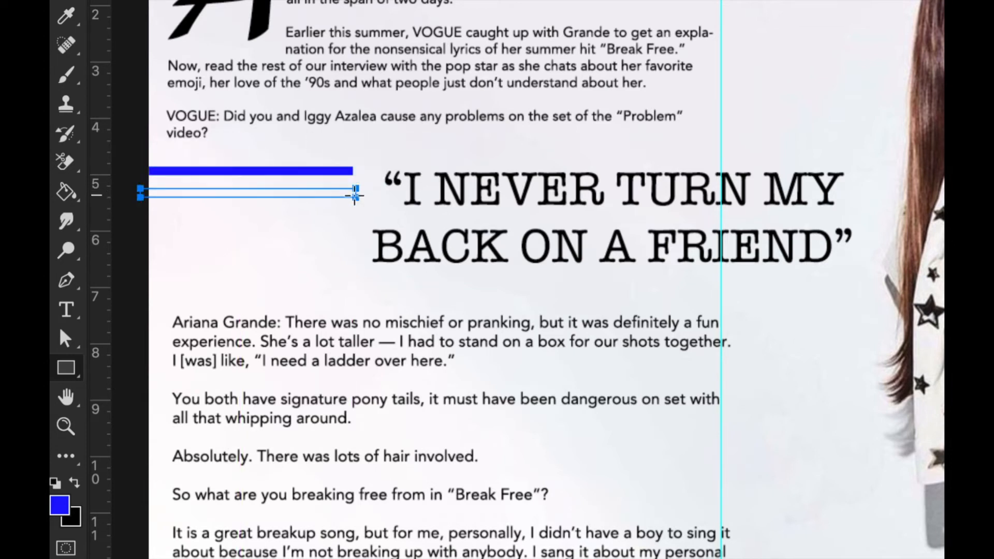
left_click_drag(139, 209, 355, 216)
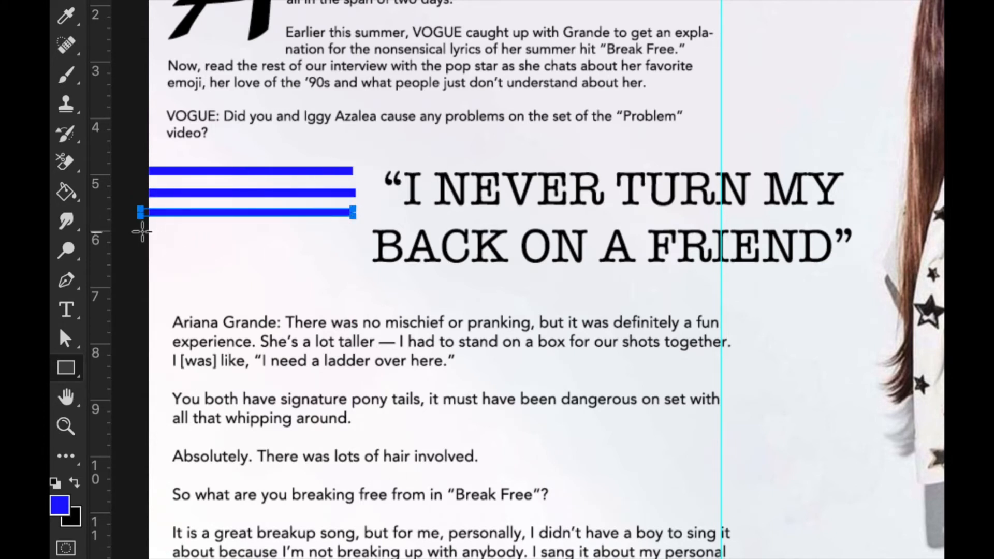
left_click_drag(142, 232, 325, 237)
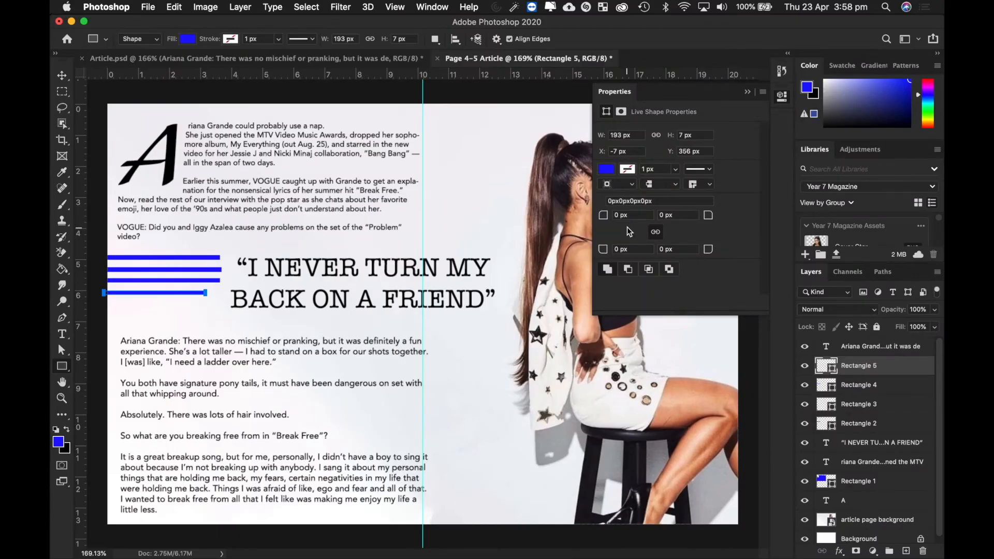
left_click(747, 93)
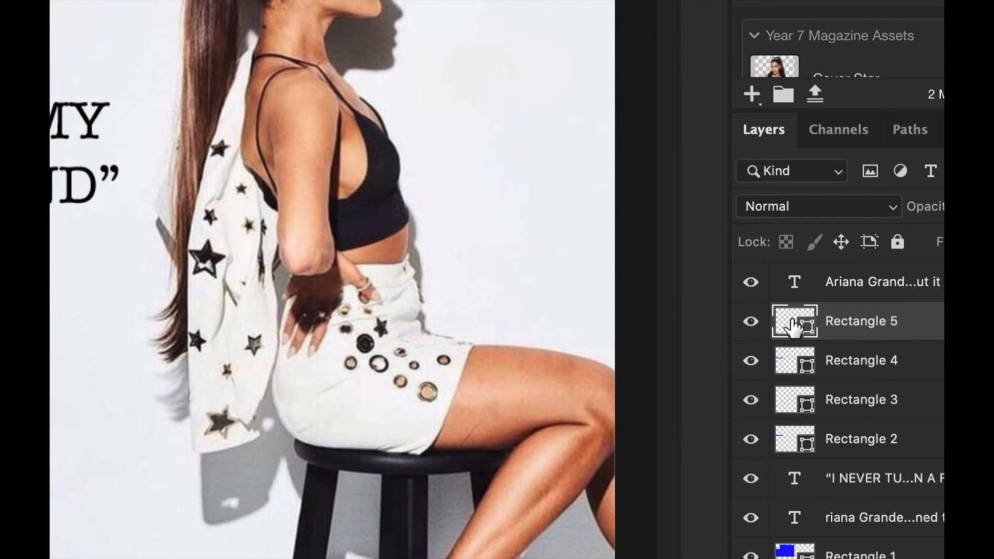
- Recolour the Rectangle 5 and Rectangle 4 bars from blue to grey
double_click(793, 325)
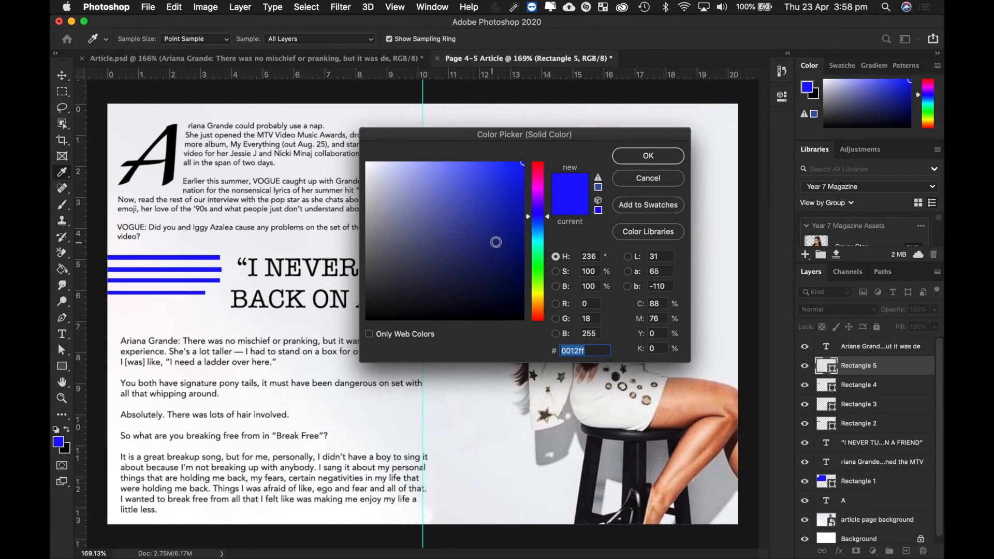
left_click(429, 236)
left_click_drag(430, 236, 308, 233)
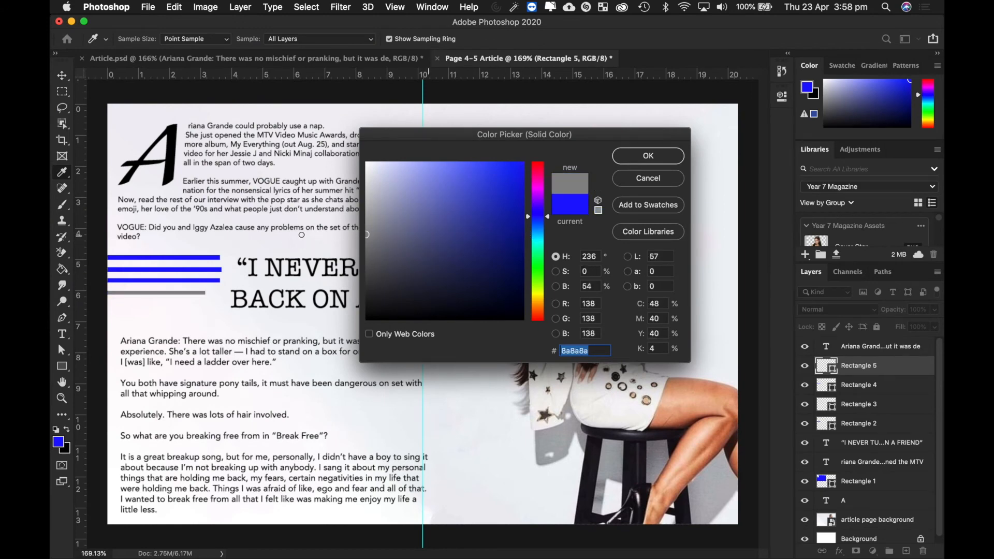
left_click(630, 161)
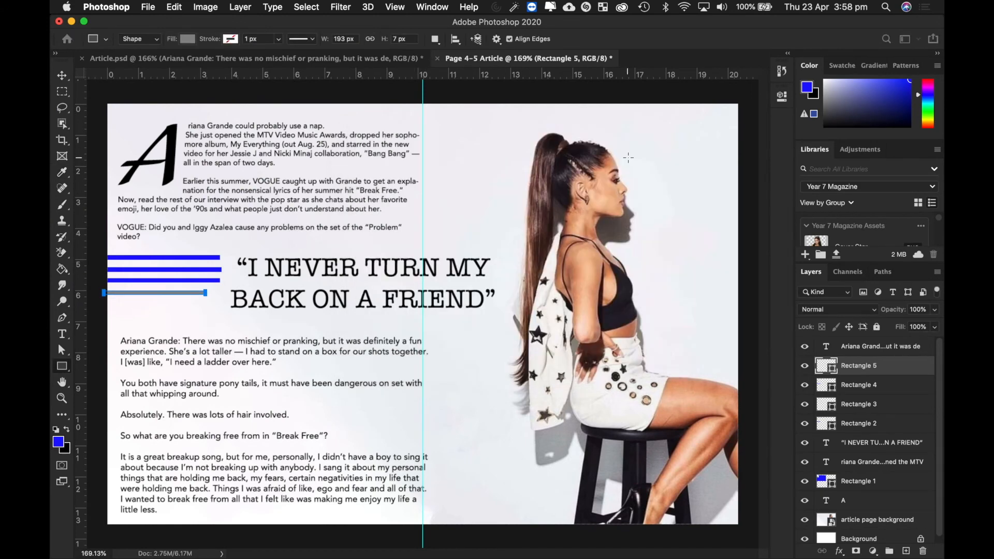
double_click(827, 385)
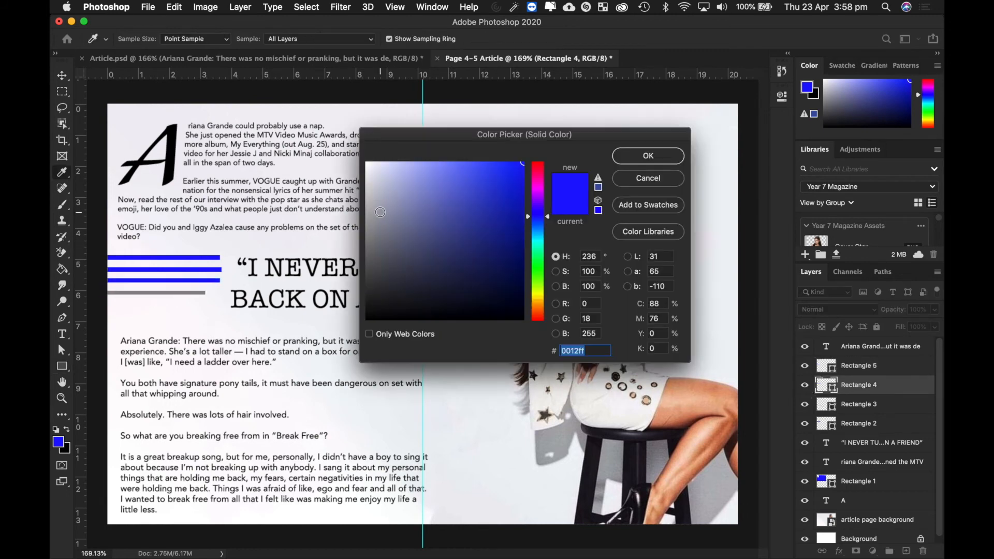
left_click_drag(393, 223, 305, 221)
left_click(654, 160)
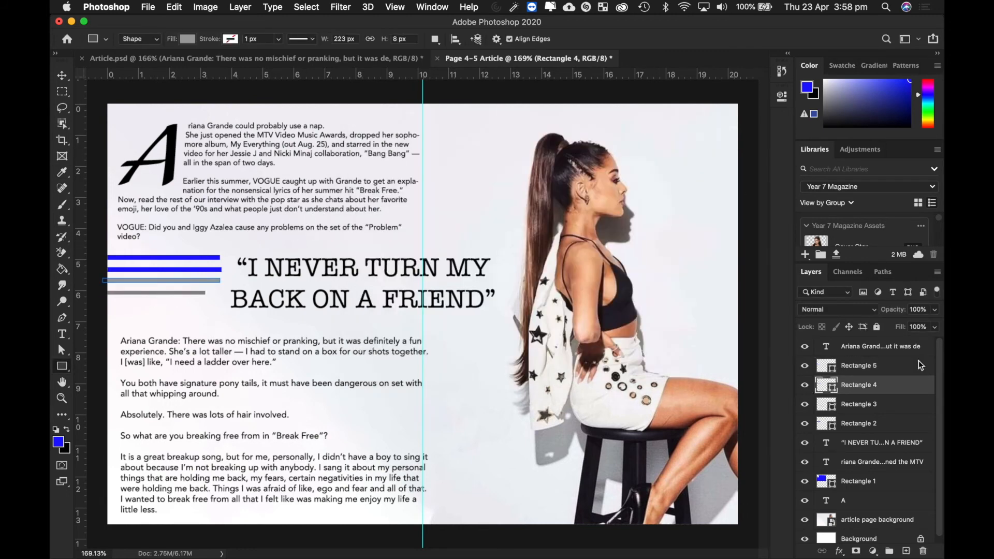
- Recolour Rectangle 3 and Rectangle 2 grey as well, then select Rectangle 5
double_click(826, 404)
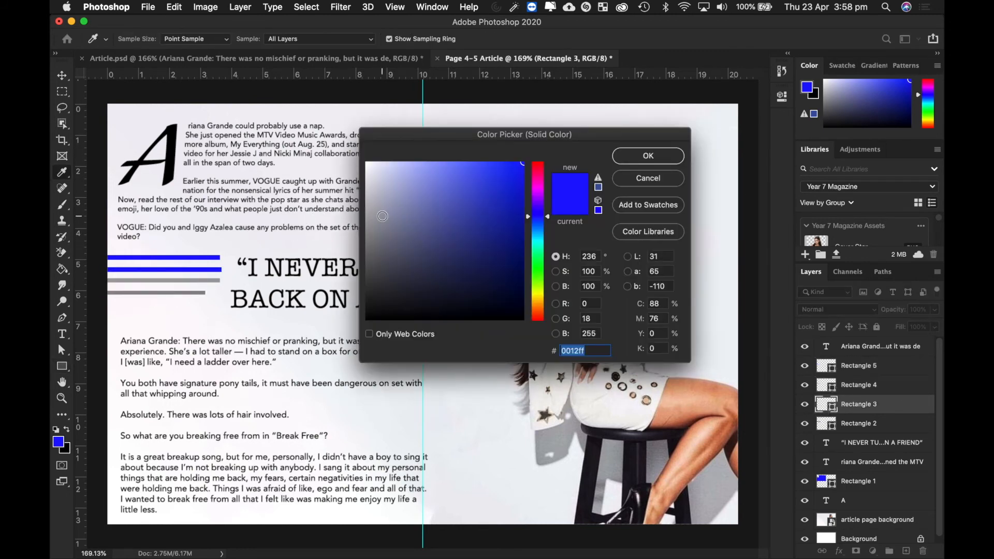
left_click_drag(378, 216, 333, 220)
left_click(648, 156)
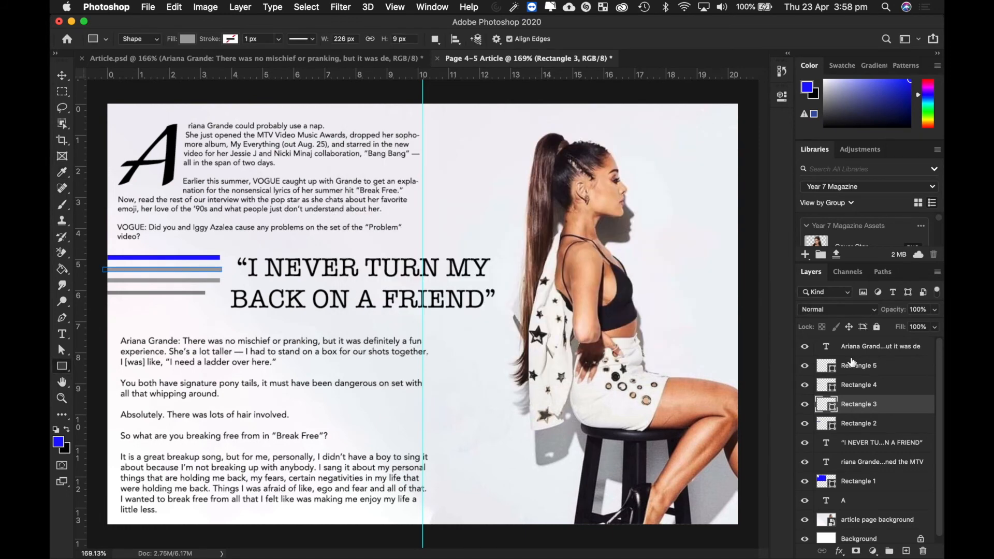
double_click(826, 424)
mouse_move(378, 224)
left_mouse_down()
mouse_move(326, 221)
mouse_move(333, 217)
left_mouse_up()
left_click(637, 157)
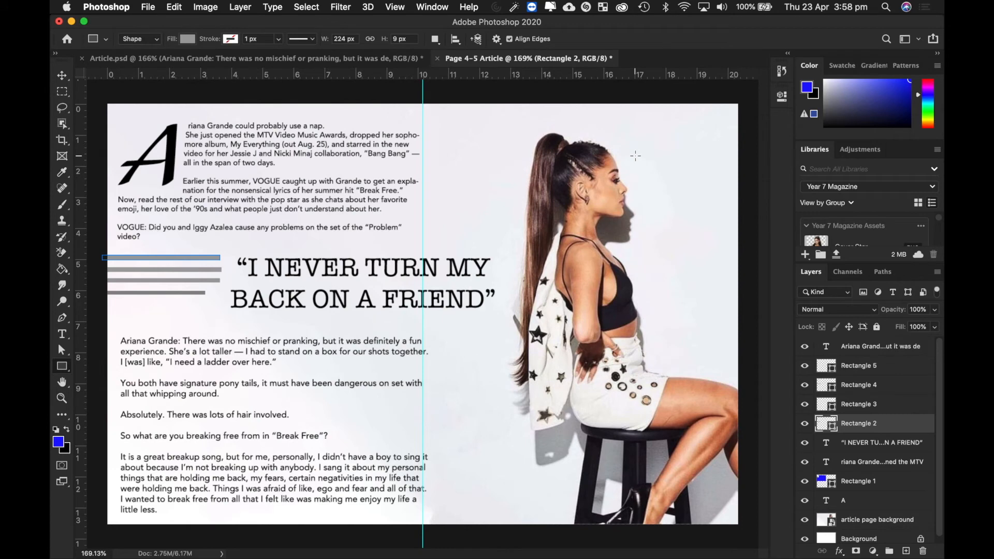
left_click(879, 367)
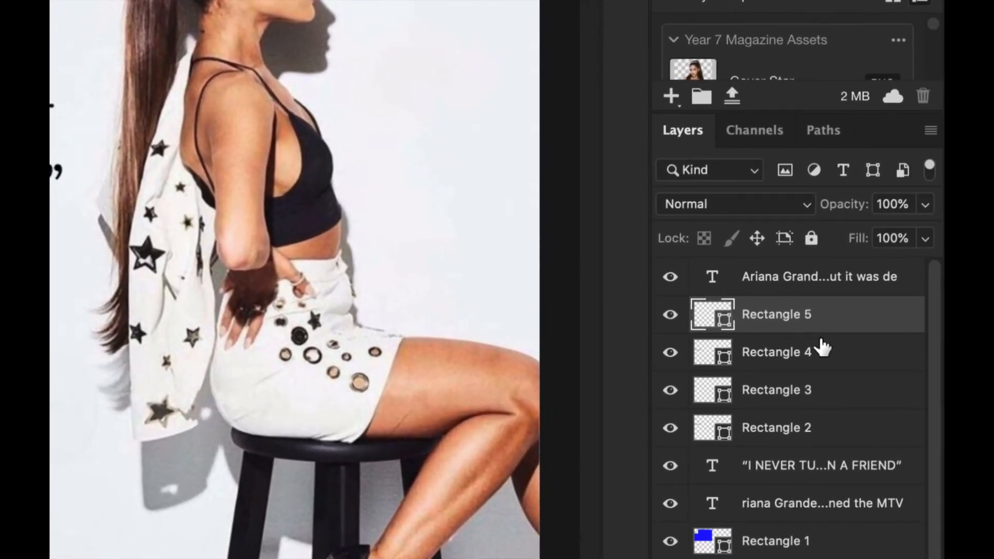
- Group Rectangles 2–5 into a new group named Lines
left_click(818, 356, "shift")
left_click(831, 394, "shift")
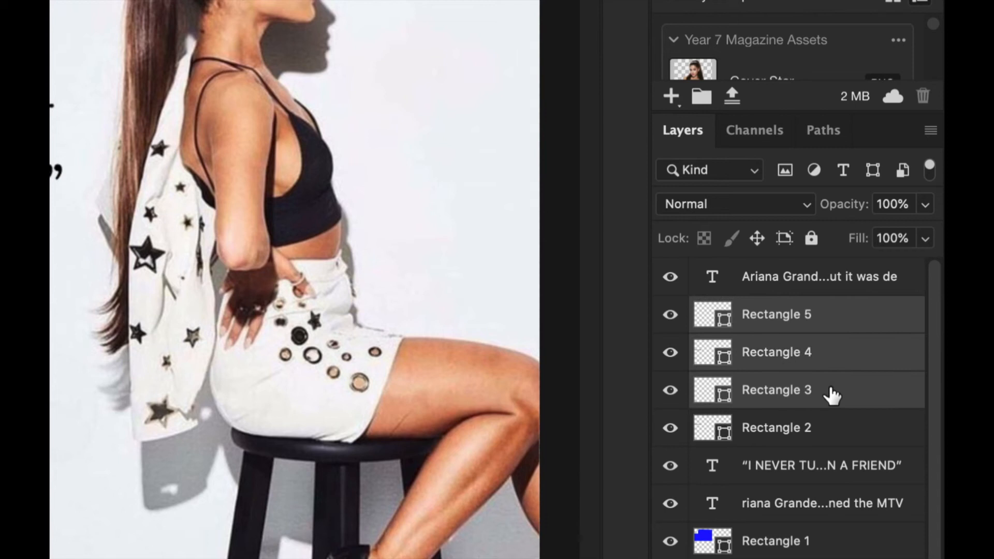
left_click(839, 434, "shift")
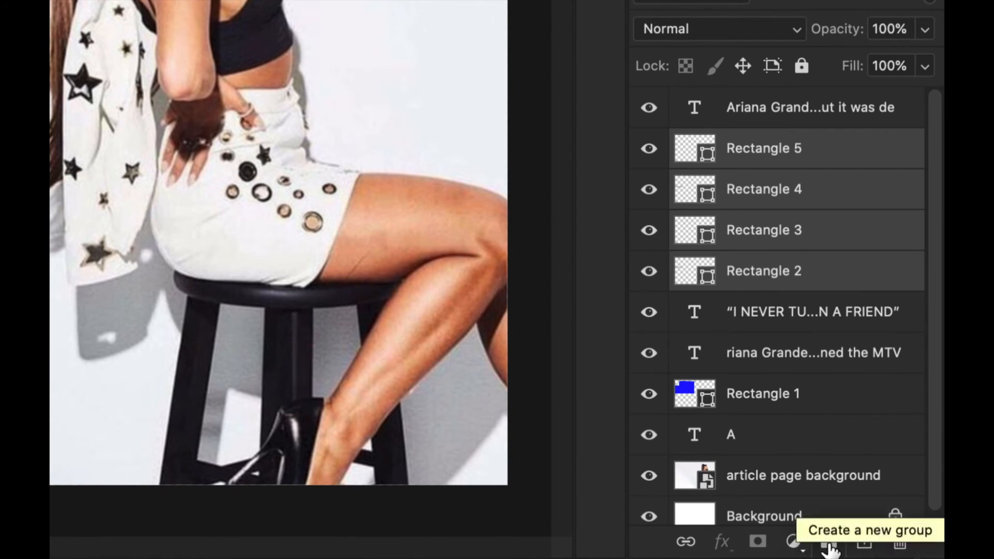
left_click(829, 546)
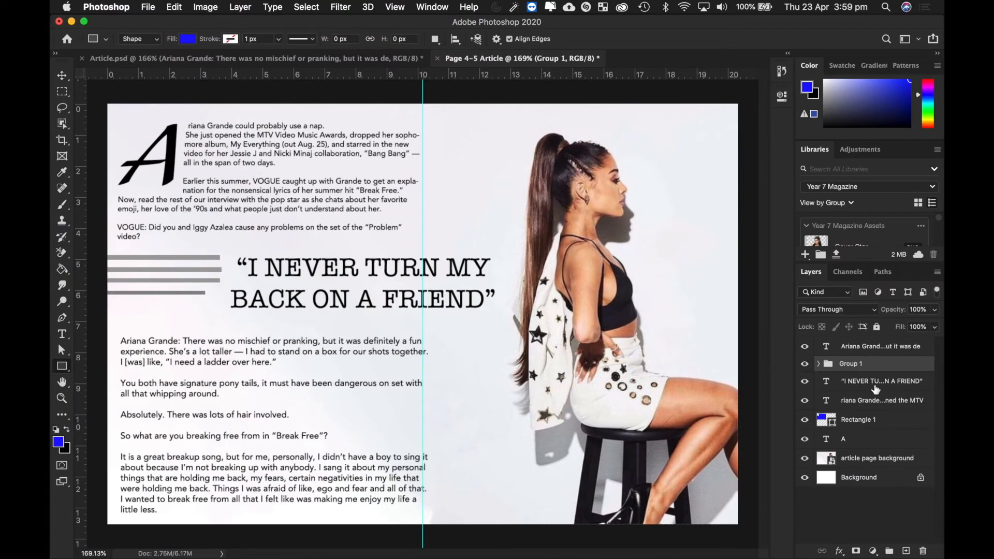
double_click(853, 364)
type("Lines")
key("Return")
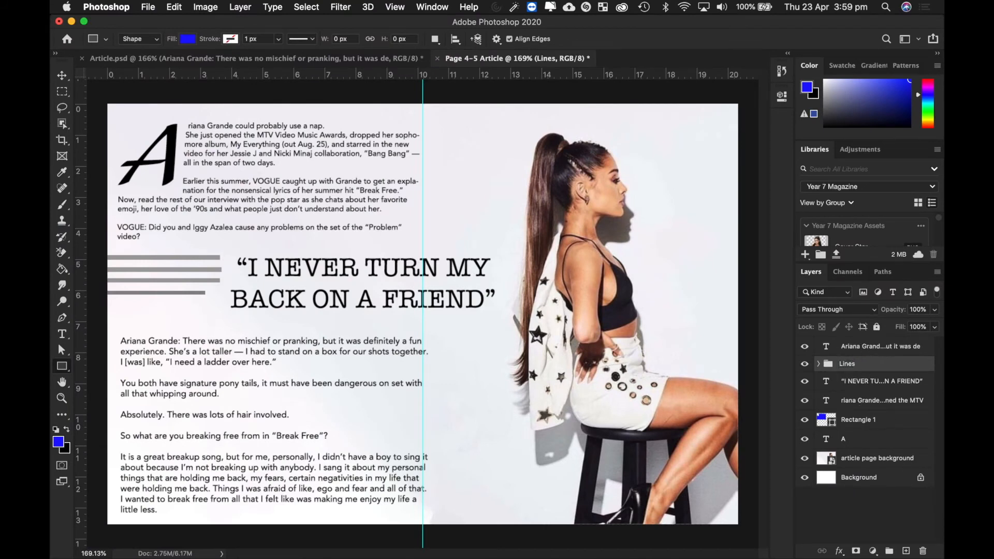
- Duplicate the Lines group as Lines copy and shift the copy slightly down
right_click(865, 364)
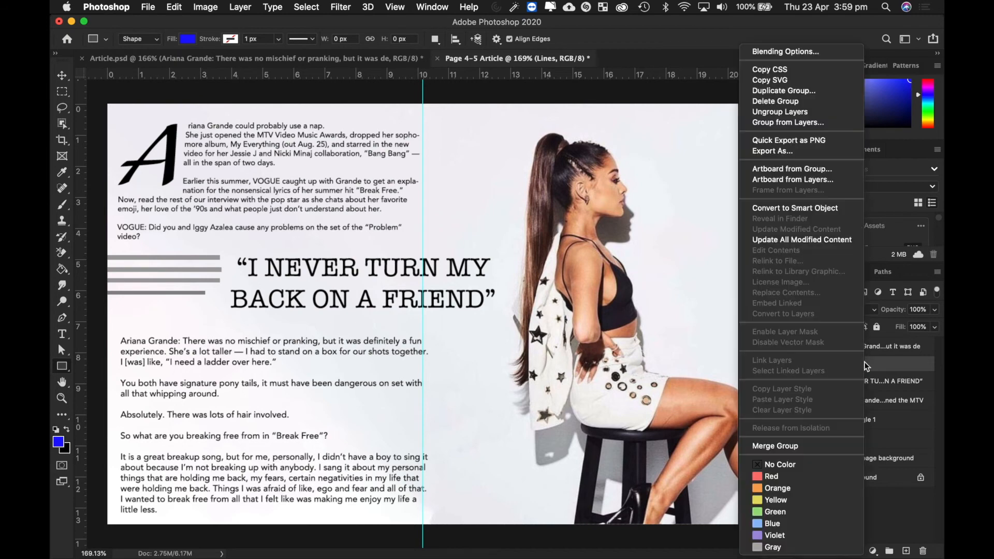
left_click(784, 90)
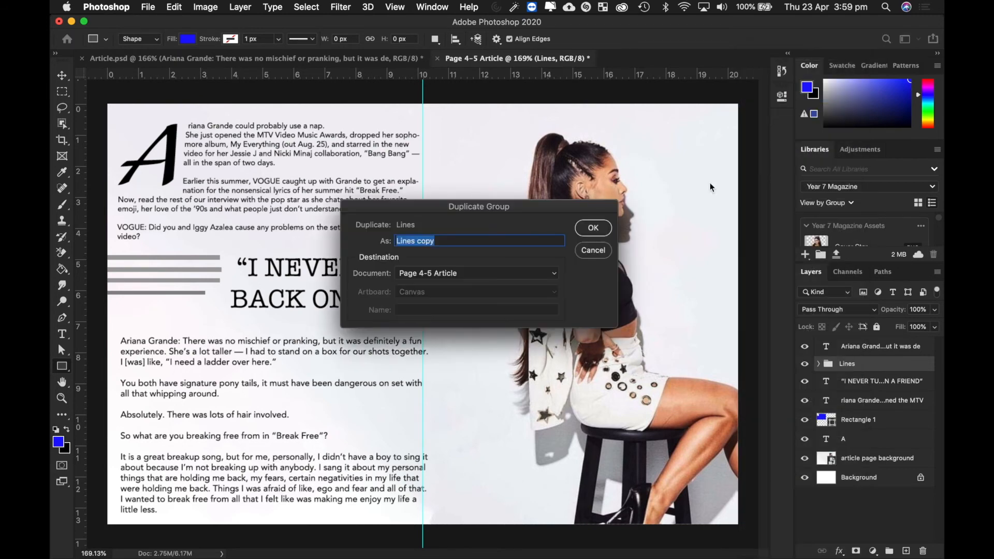
left_click(593, 229)
key("v")
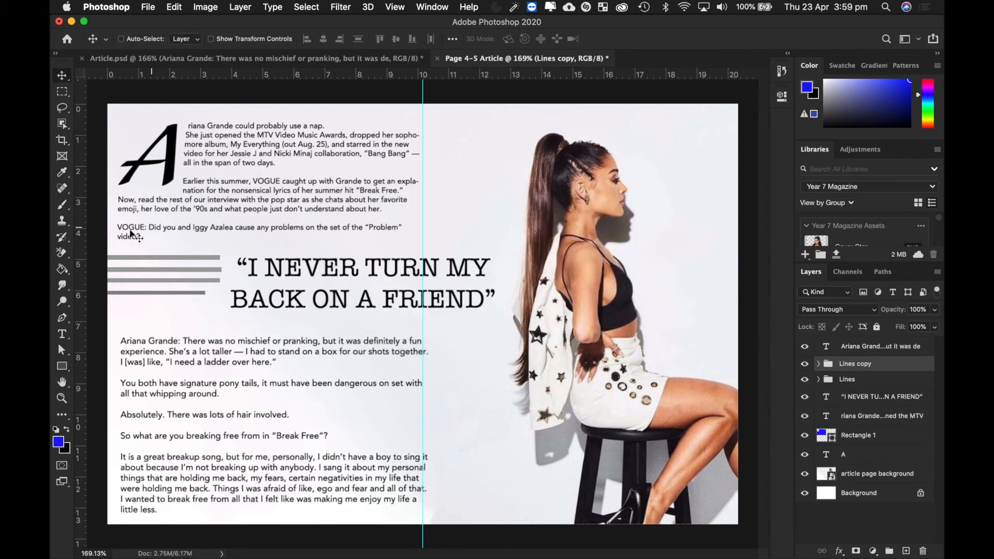
left_click_drag(158, 270, 156, 290)
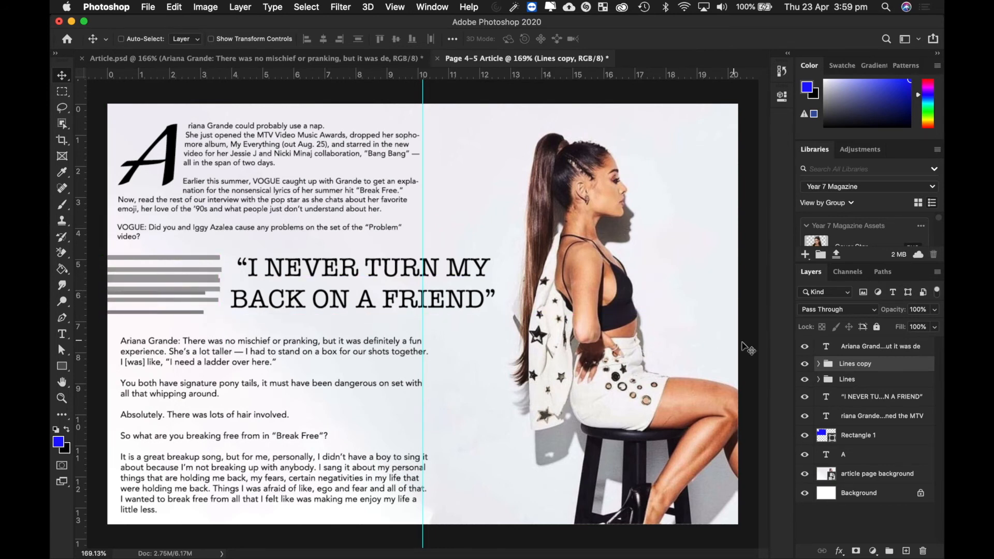
- Expand Lines copy and give its Rectangles 5 and 4 pale grey fills
left_click(819, 364)
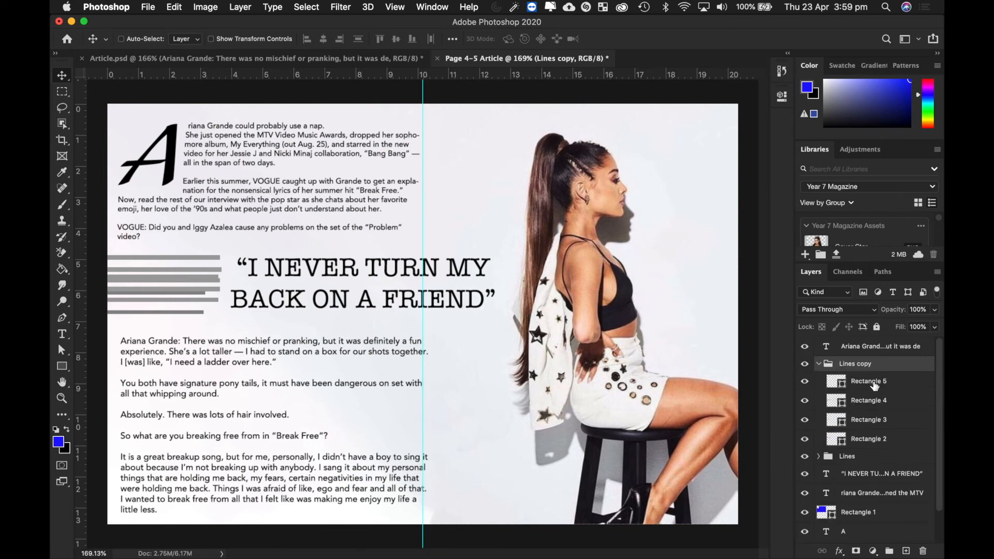
left_click(835, 386)
double_click(835, 386)
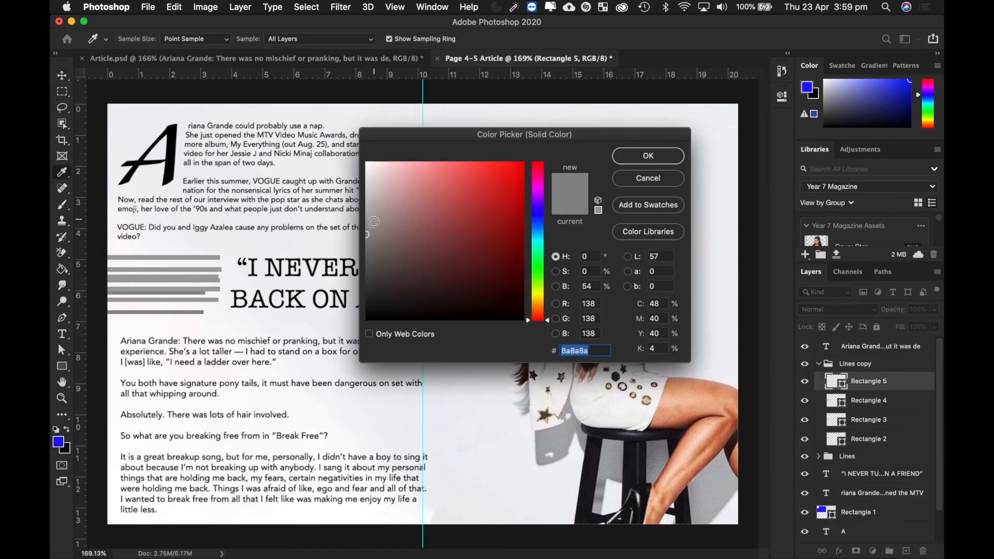
left_click(366, 196)
left_click_drag(366, 185, 366, 177)
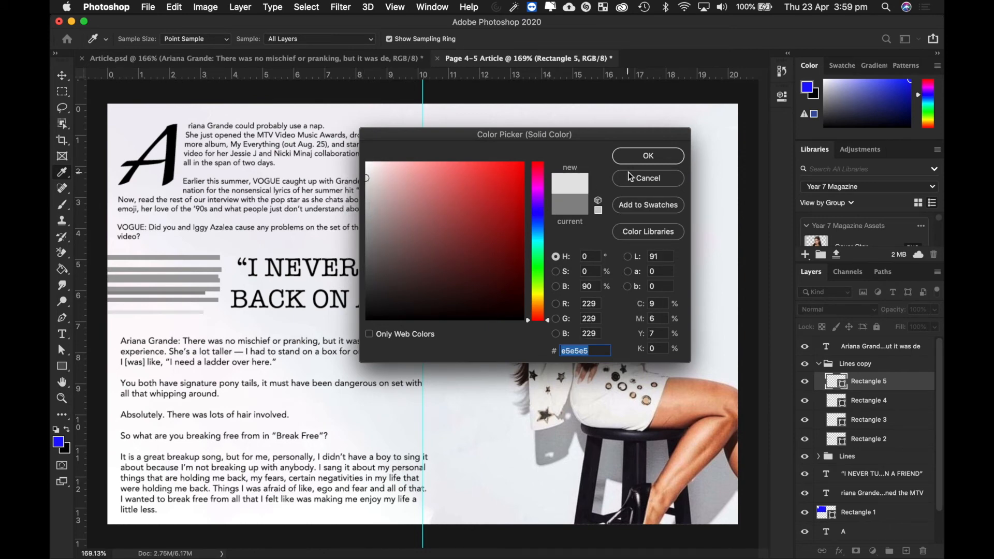
left_click(648, 156)
double_click(836, 401)
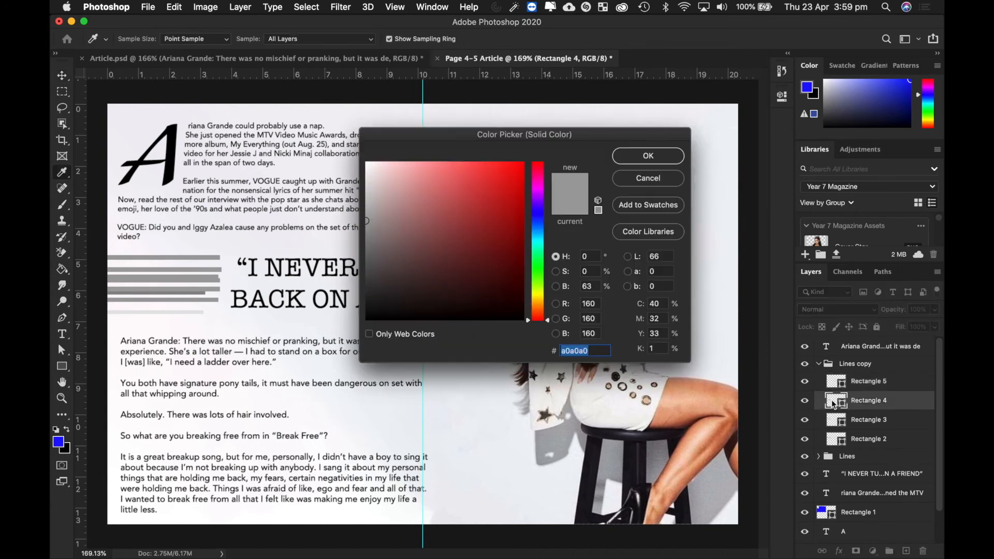
left_click(366, 183)
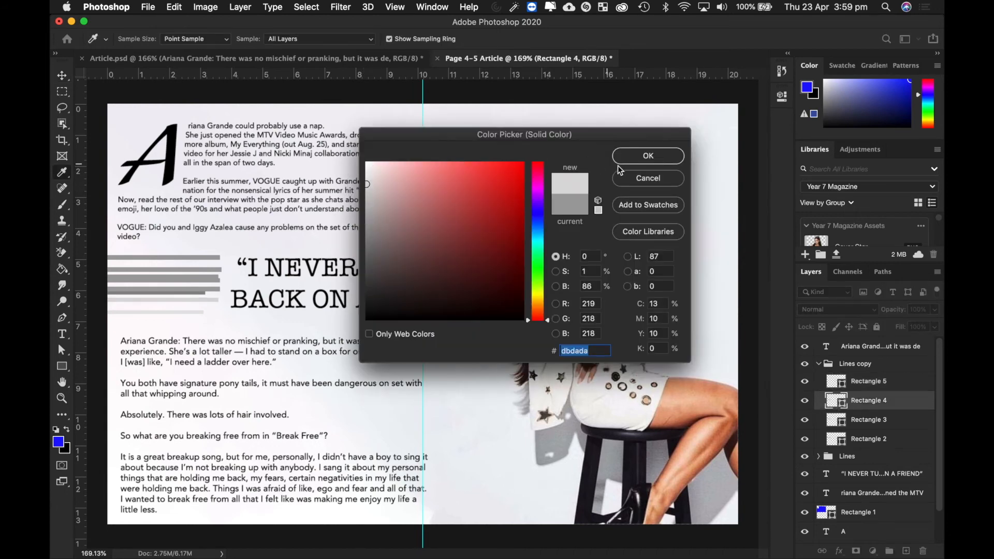
left_click(648, 156)
- Give Rectangles 3 and 2 in Lines copy pale grey fills too
double_click(836, 419)
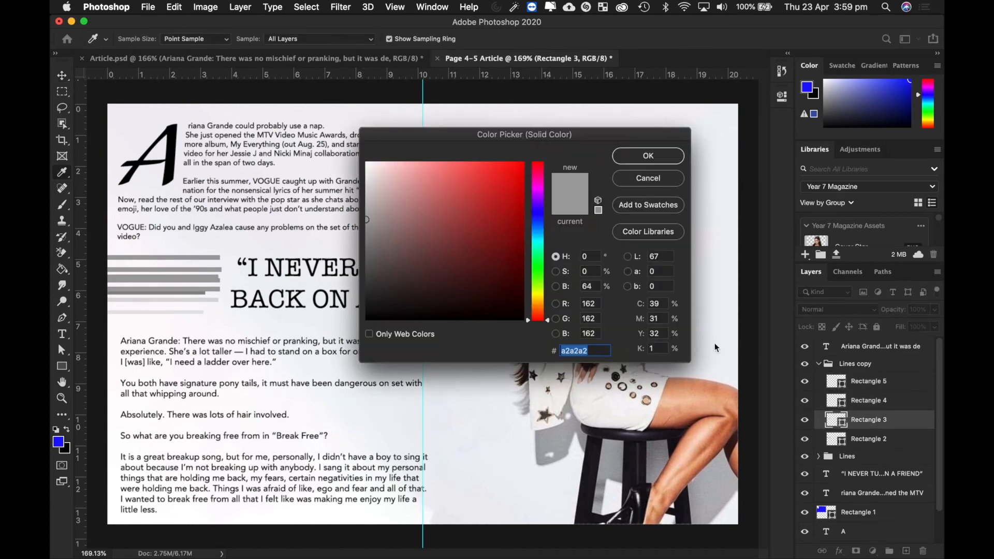
left_click(367, 187)
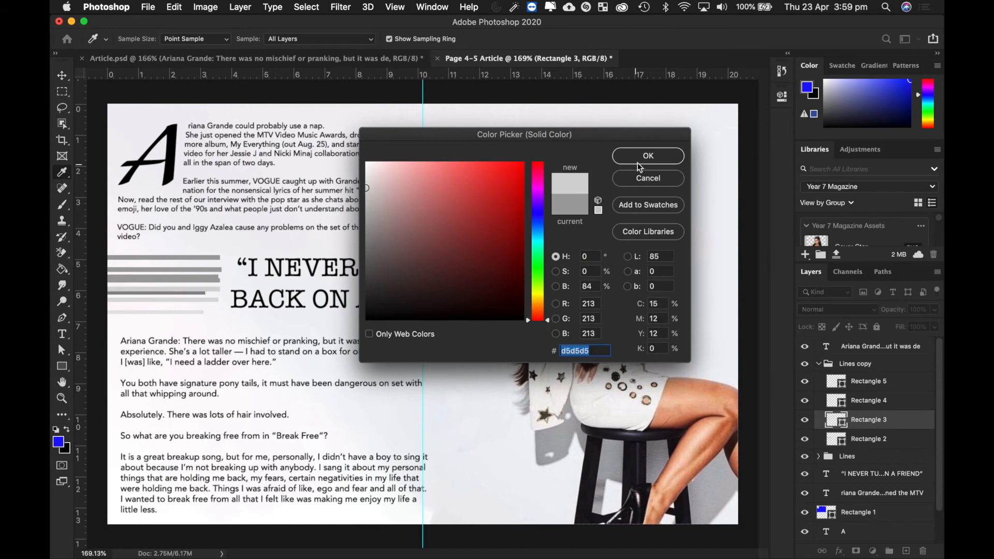
left_click(648, 156)
double_click(837, 441)
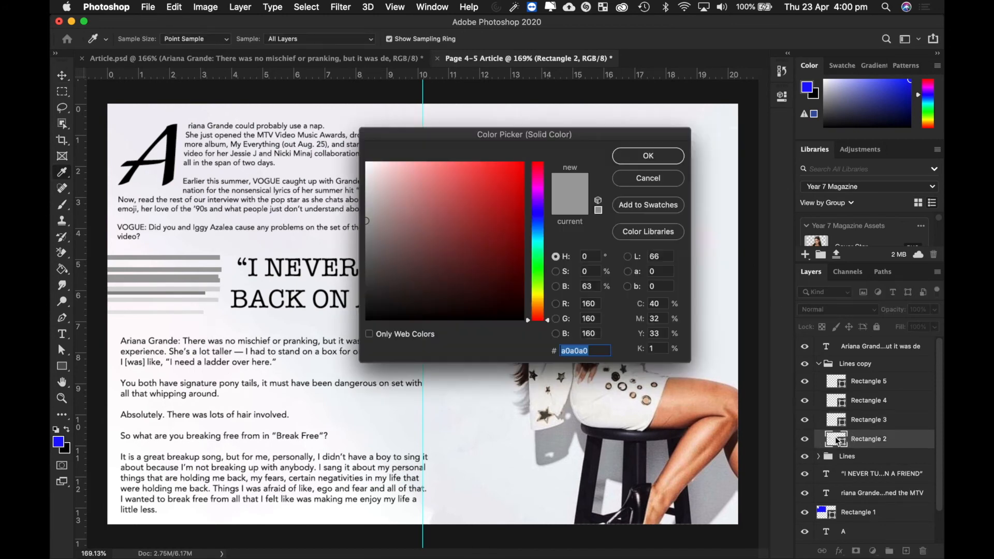
left_click(366, 185)
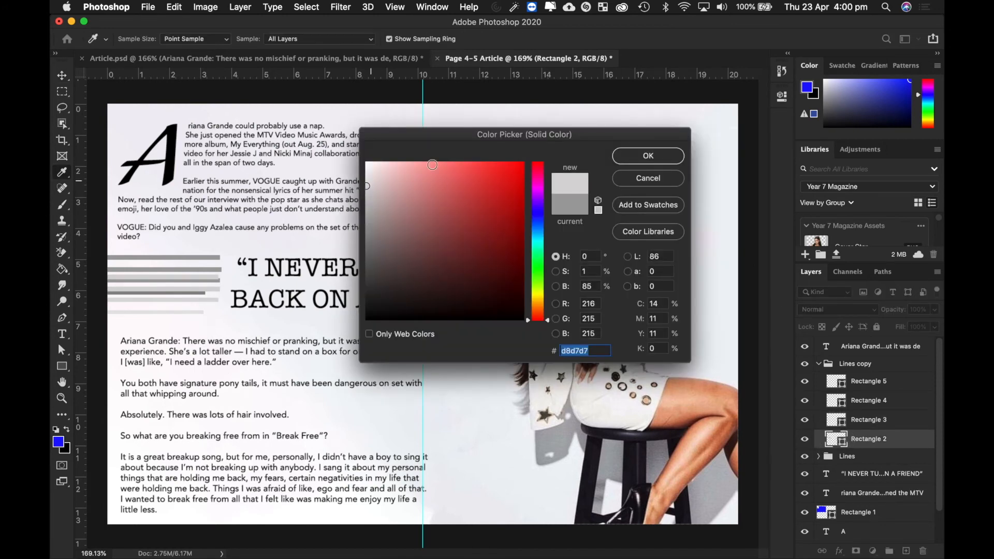
left_click(645, 157)
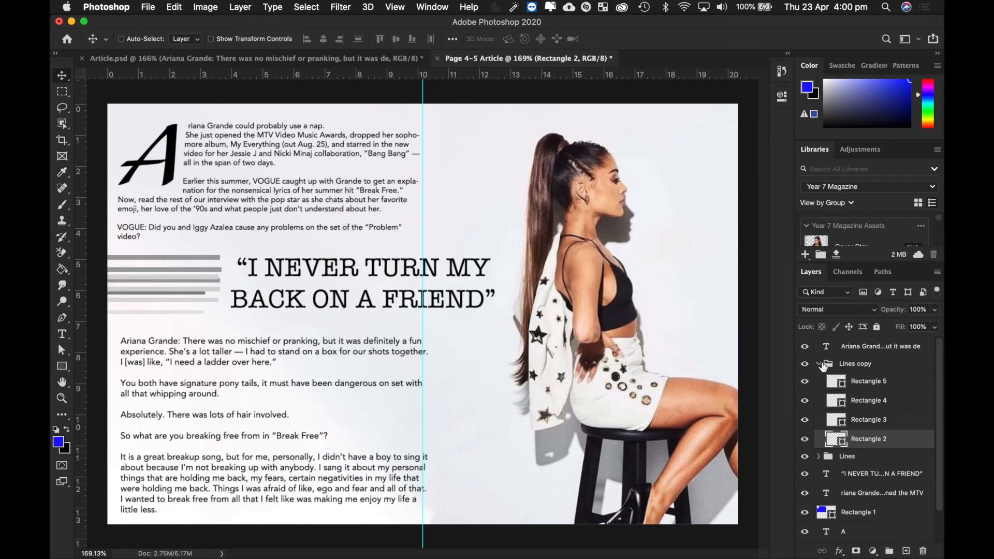
- Duplicate Lines copy as Lines copy 2, nudge it up and right, and stretch it left to the page edge
left_click(820, 366)
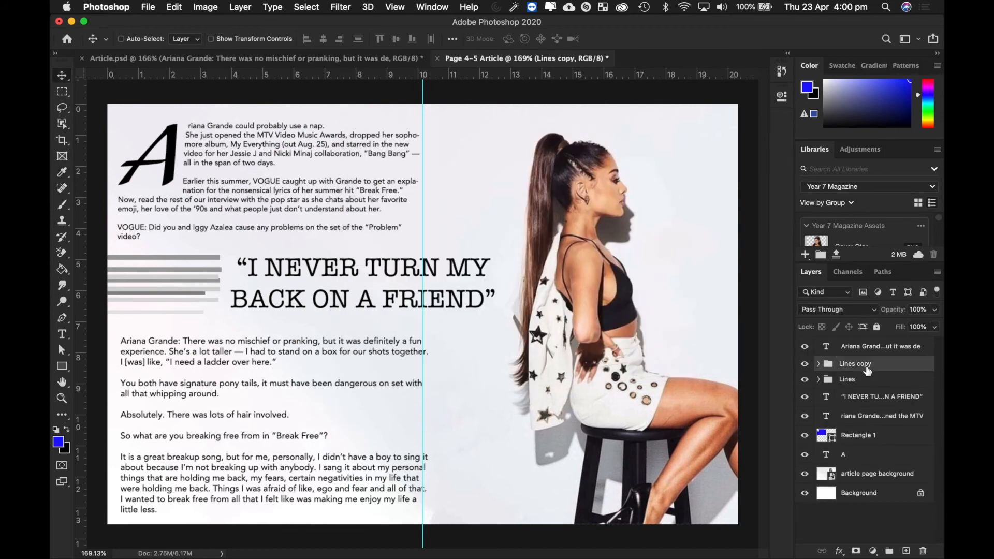
key("super+j")
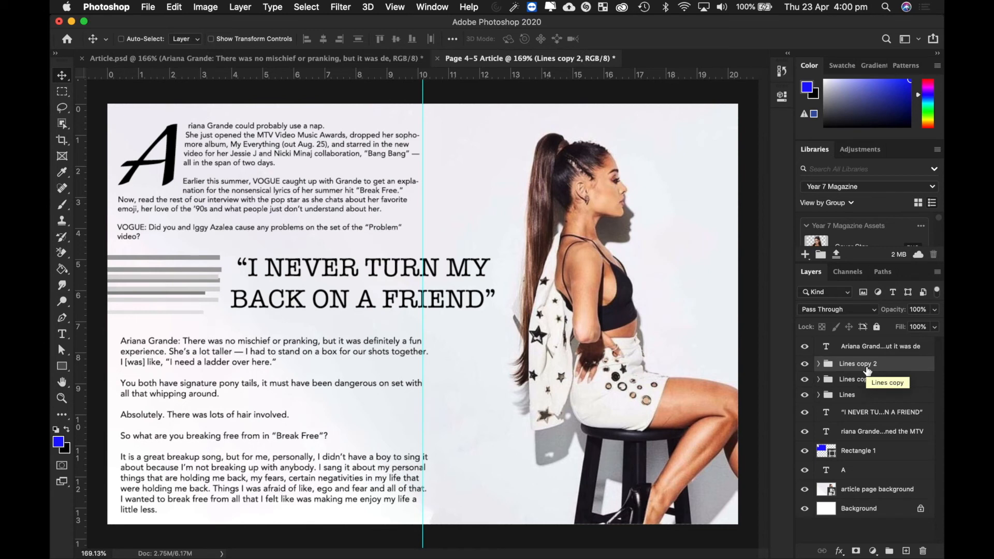
key("Up")
key("Up")
key("Up")
key("Up")
key("Up")
key("Up")
key("Up")
key("Up")
key("Up")
key("Up")
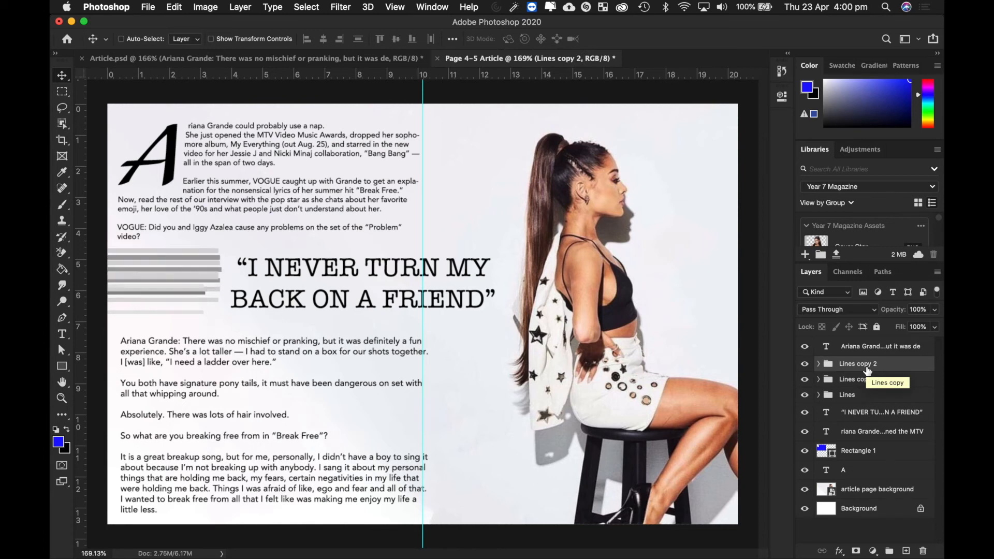
key("Right")
key("Right")
key("Right")
key("Right")
key("Right")
key("Right")
key("Right")
key("Right")
key("Right")
key("Right")
key("Right")
key("Right")
key("Right")
key("Right")
key("Right")
key("Right")
key("Right")
key("Right")
key("Right")
key("Right")
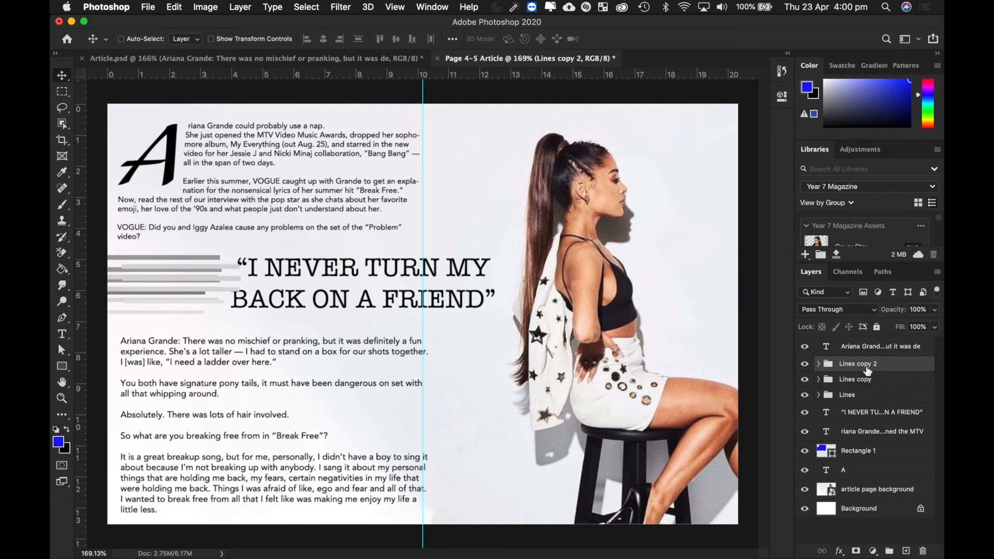
key("Up")
key("Up")
key("Up")
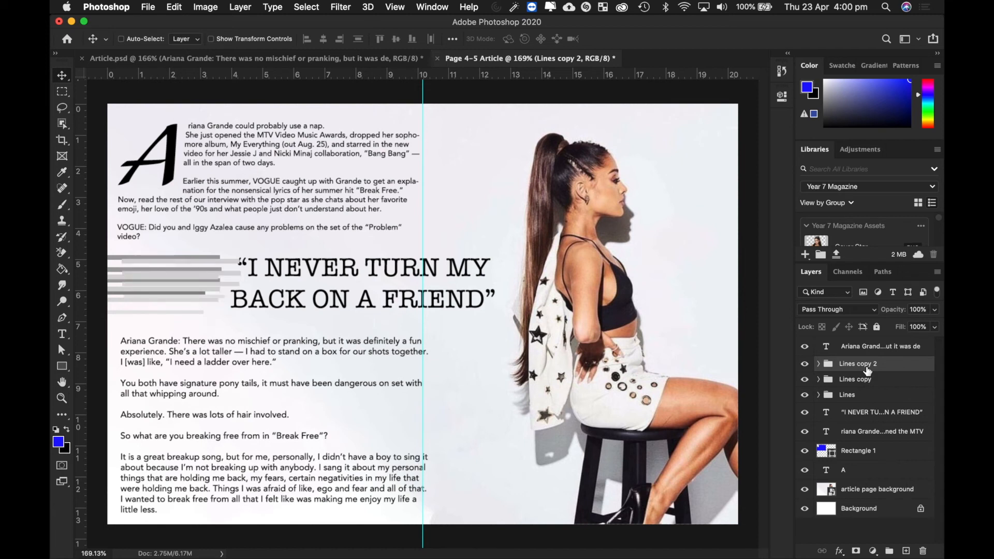
key("super+t")
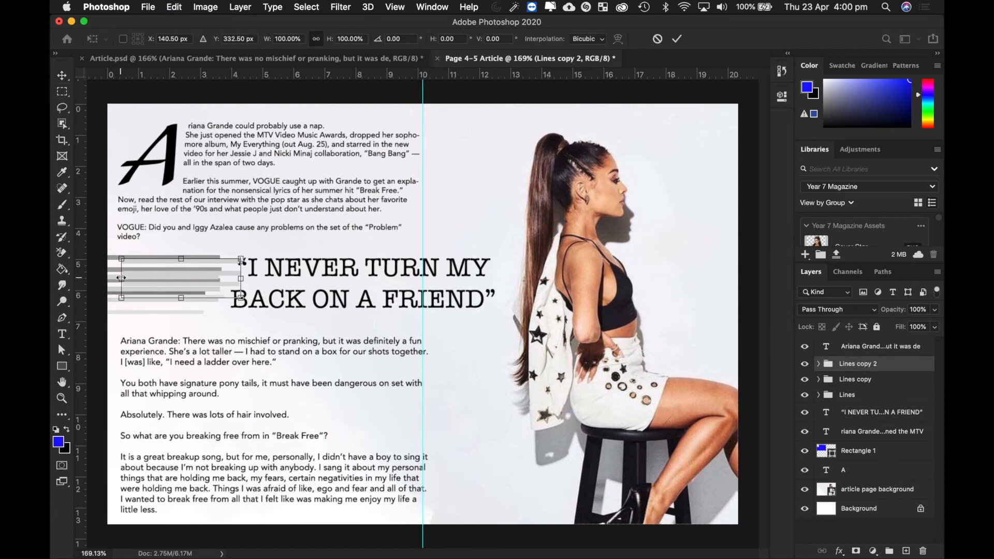
left_click_drag(121, 278, 98, 284)
key("Return")
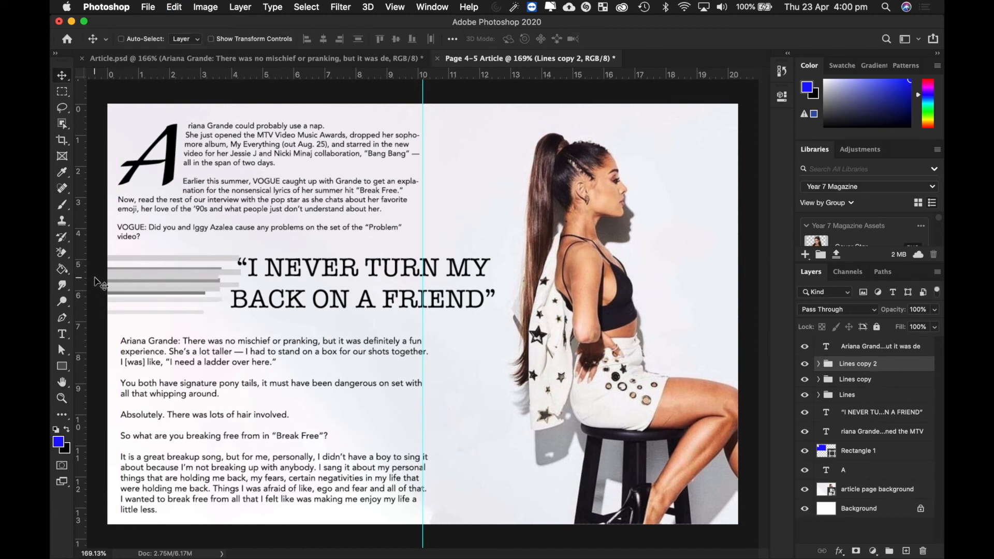
- Place Lines copy 2 below the Lines group and nudge the dark original lines down and left
left_click_drag(883, 368, 880, 406)
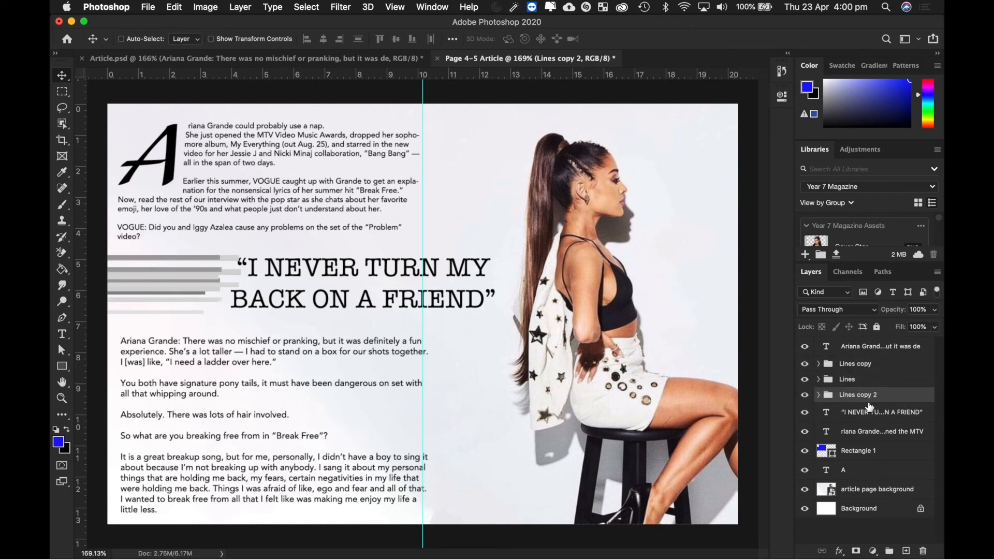
left_click(875, 377)
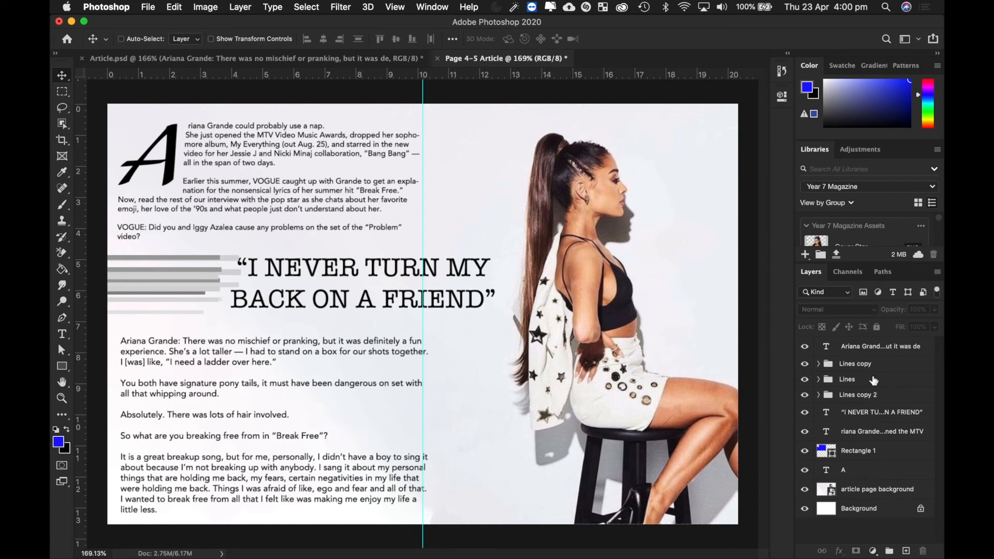
left_click(869, 379)
key("shift+Down")
key("shift+Left")
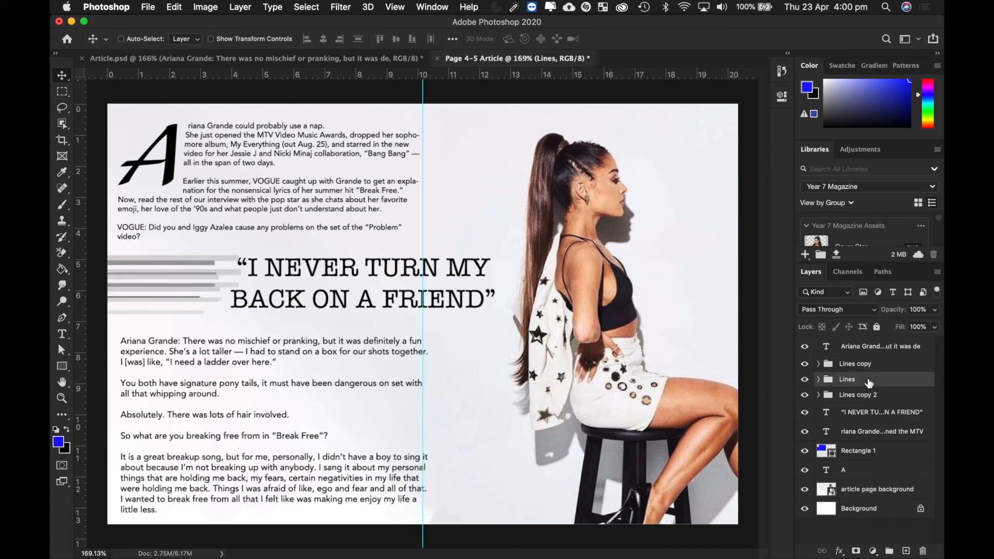
key("shift+Left")
key("shift+Left")
key("shift+Down")
key("shift+Down")
key("shift+Up")
key("shift+Up")
key("shift+Up")
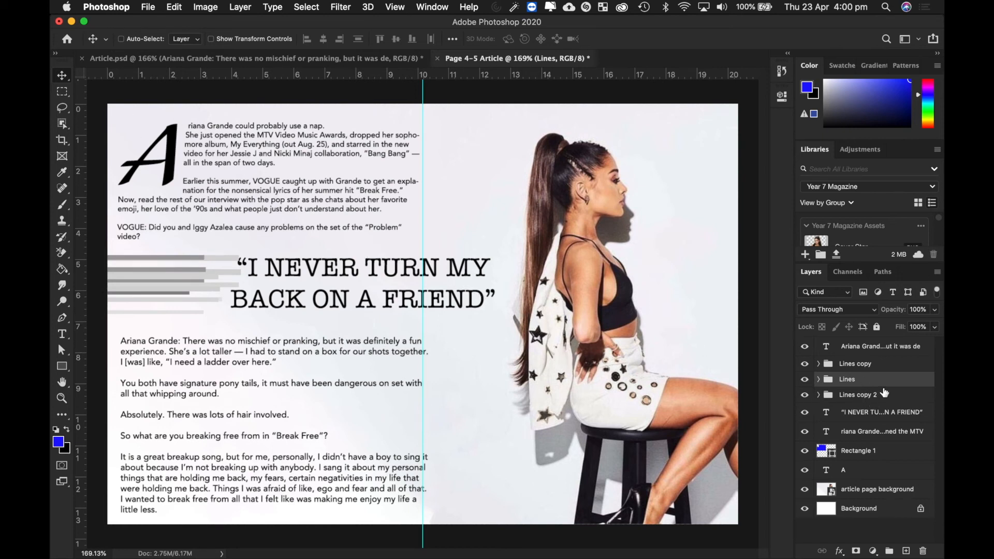
left_click(882, 397, "shift")
left_click(873, 365, "shift")
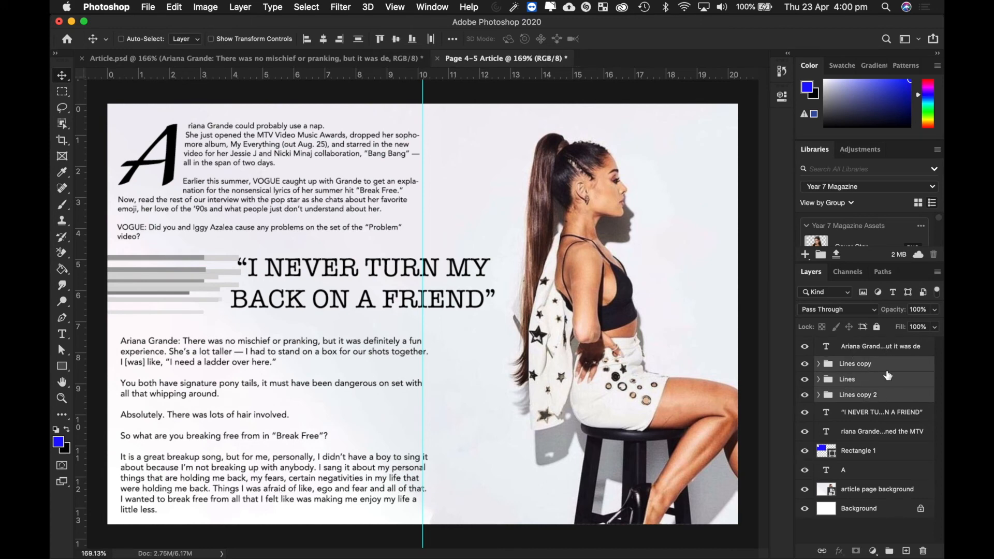
left_click(890, 552)
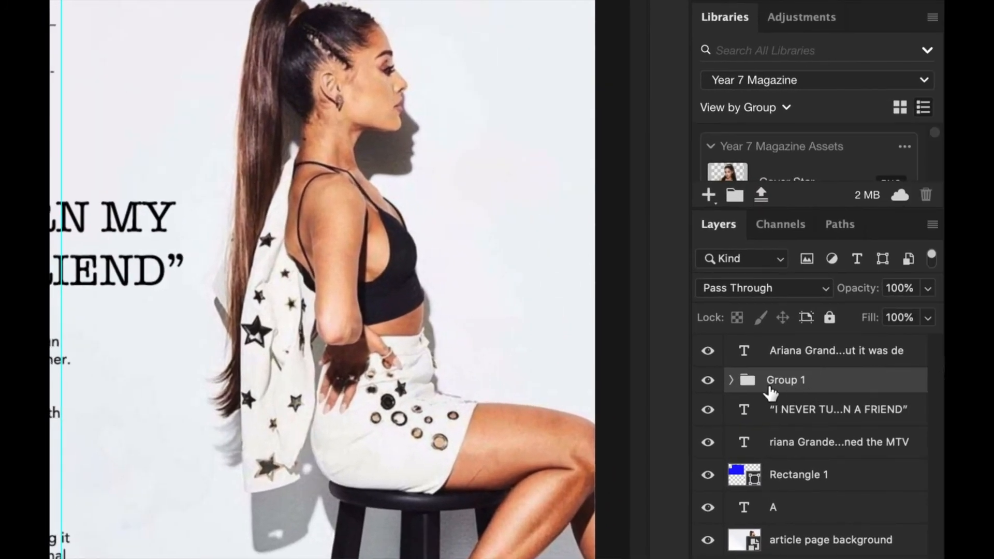
left_click(731, 382)
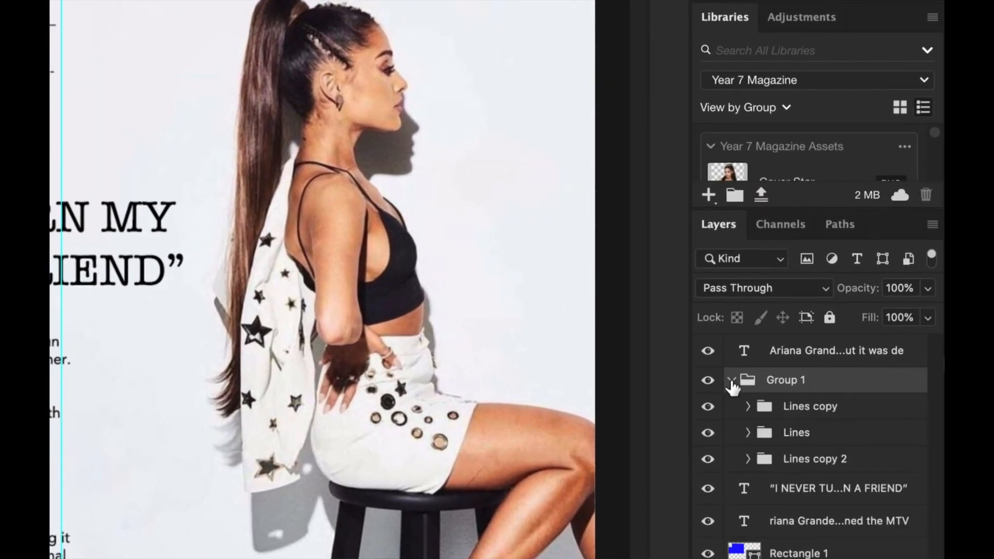
left_click(732, 381)
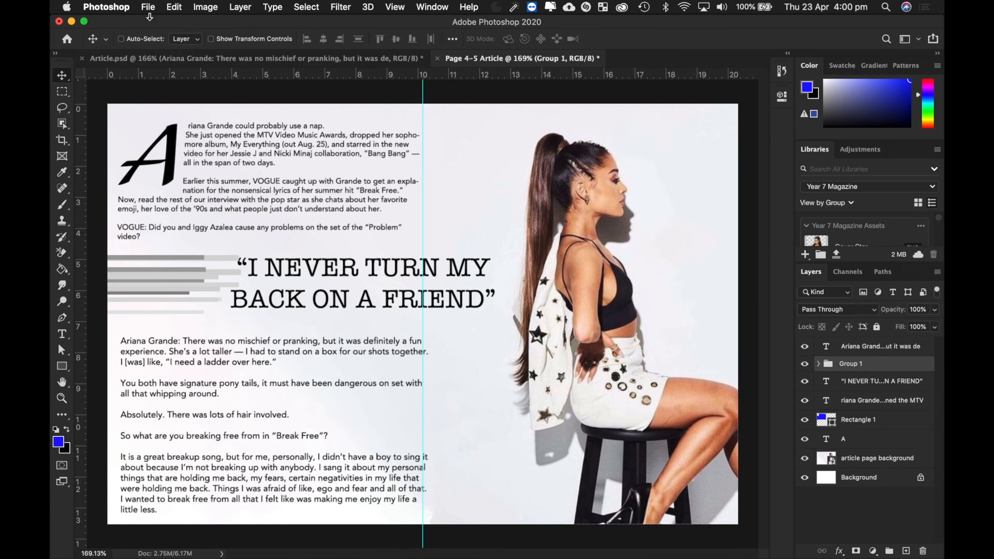
- Save the spread as Page 4-5 Article.psd in the Year 7 Magazine folder, then show all open windows
left_click(148, 7)
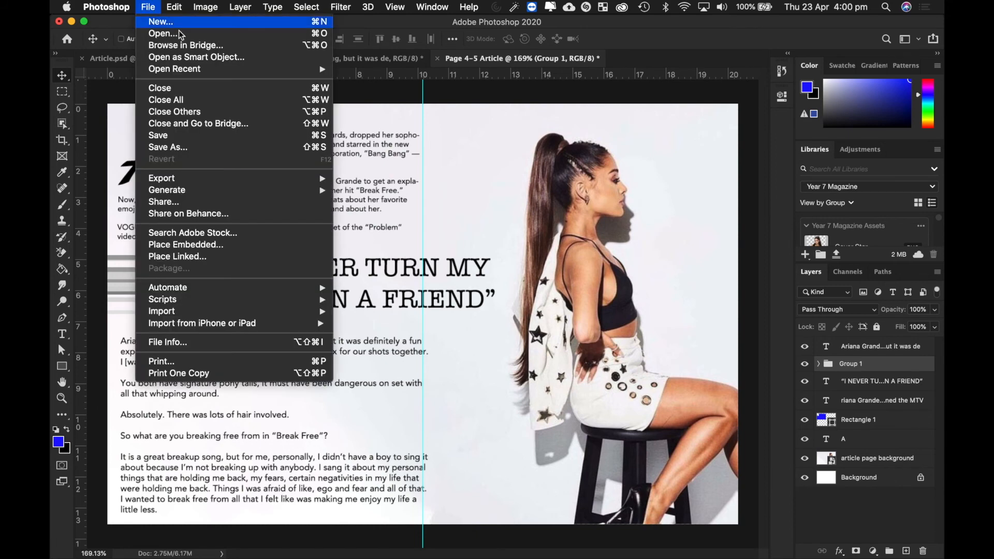
left_click(206, 149)
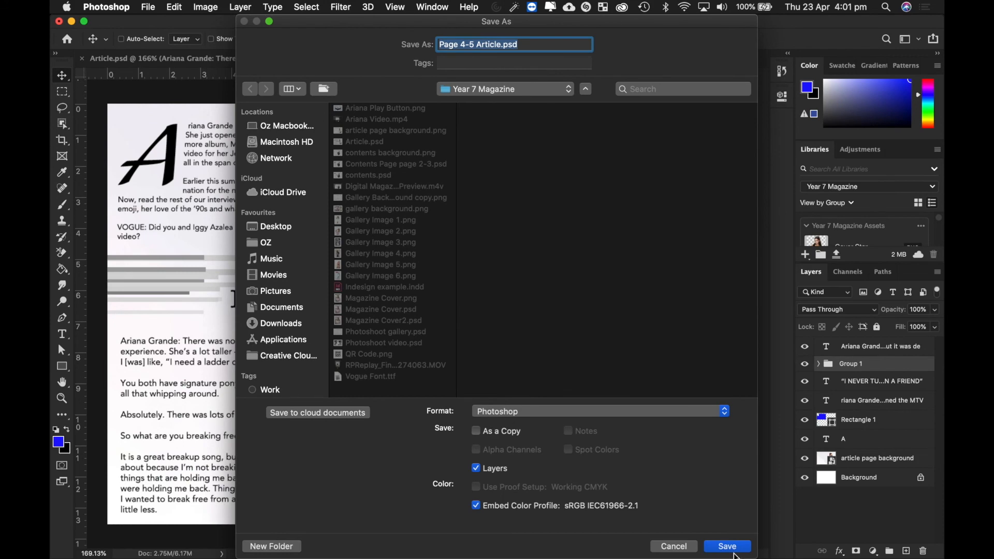
left_click(730, 549)
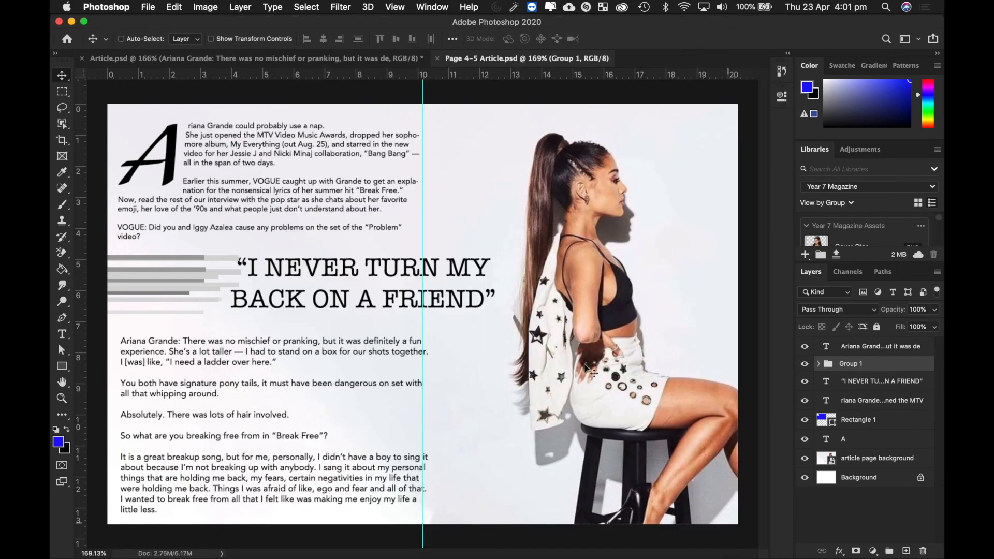
key("ctrl+Up")
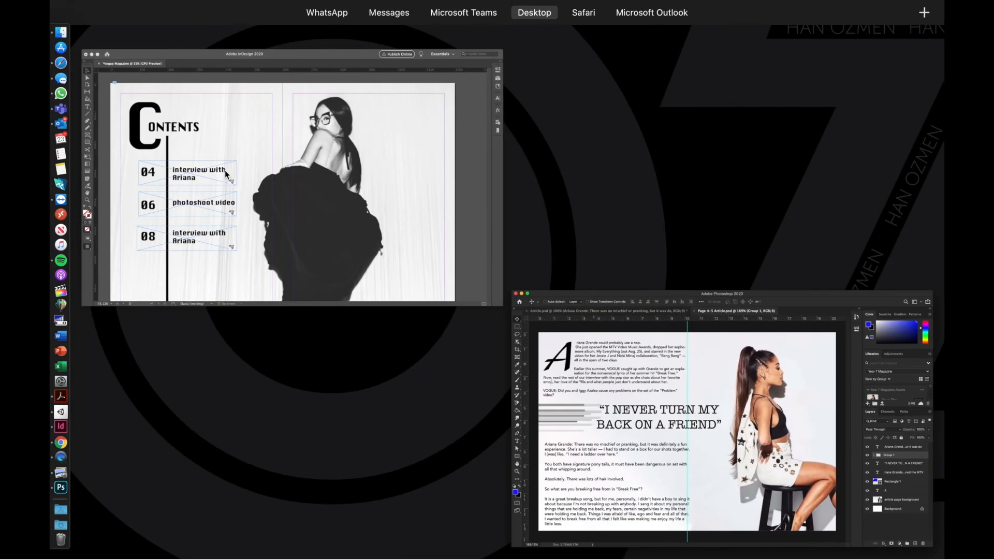
- In the InDesign magazine, delete the placeholder '4' text frame on pages 4–5
left_click(365, 148)
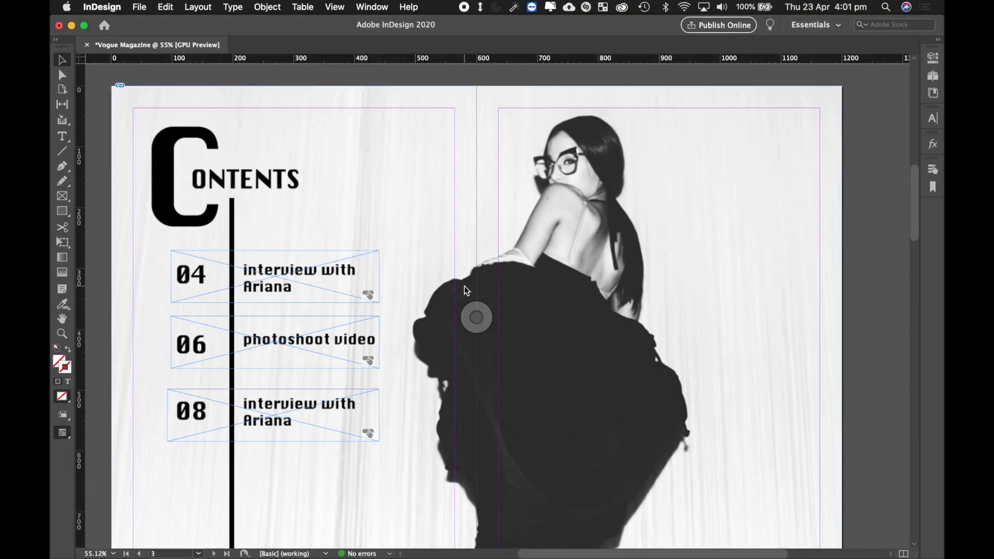
scroll(465, 287, "down", 4)
scroll(464, 289, "up", 7)
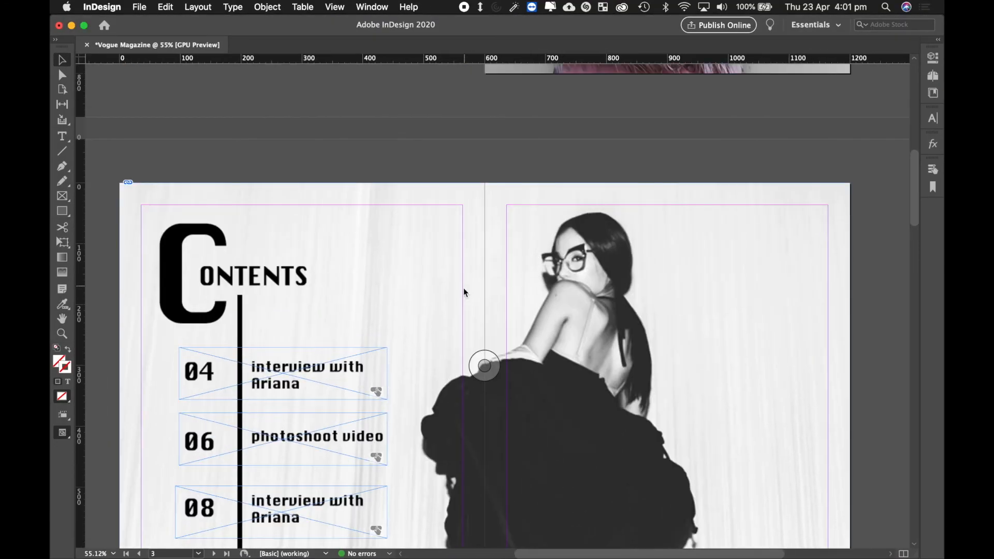
scroll(463, 291, "down", 2)
scroll(464, 294, "down", 2)
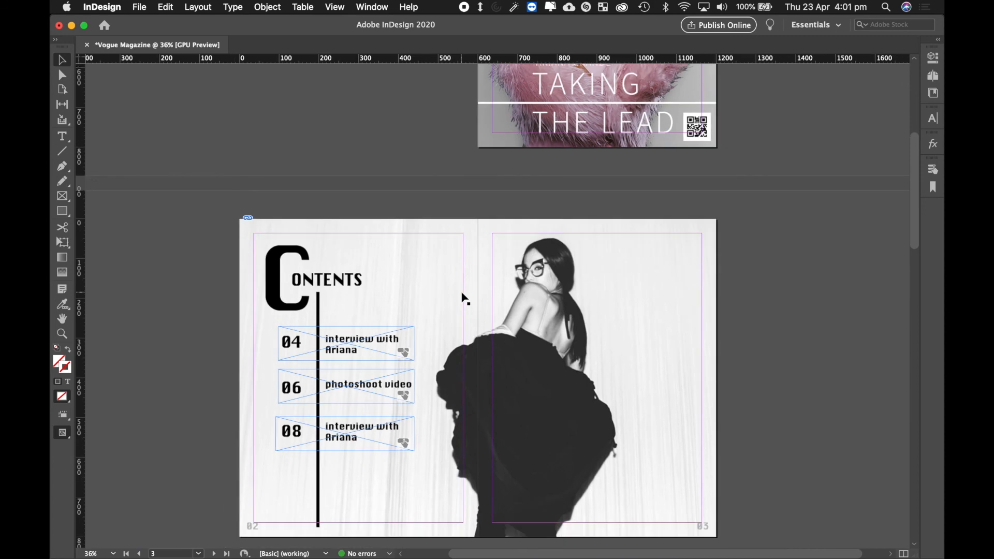
scroll(463, 296, "up", 5)
scroll(464, 299, "up", 3)
scroll(464, 298, "down", 1)
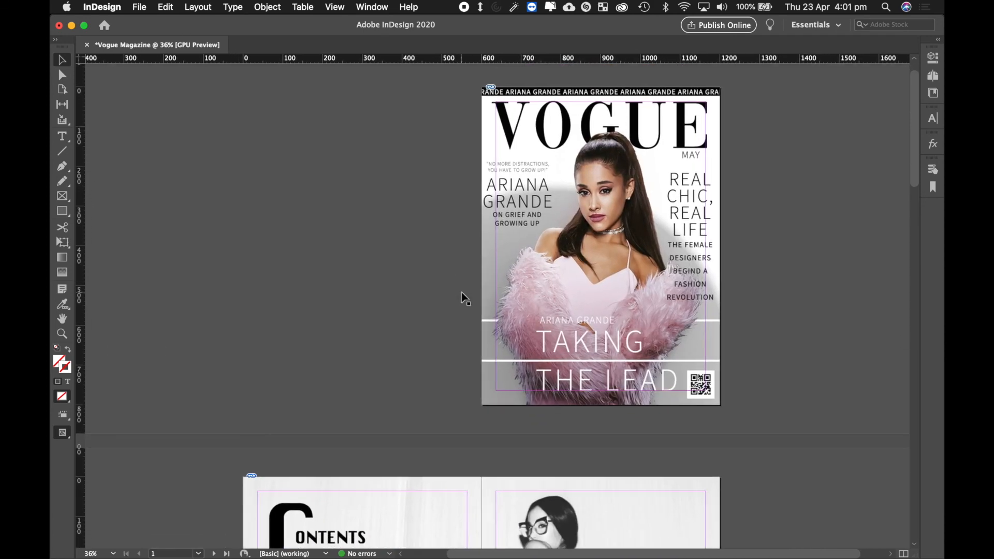
scroll(464, 299, "down", 10)
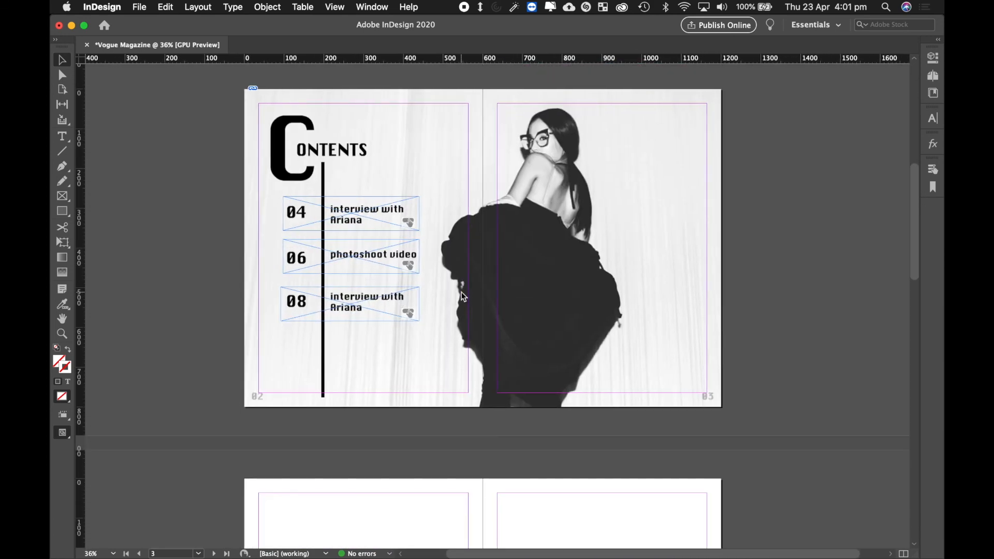
scroll(464, 299, "down", 8)
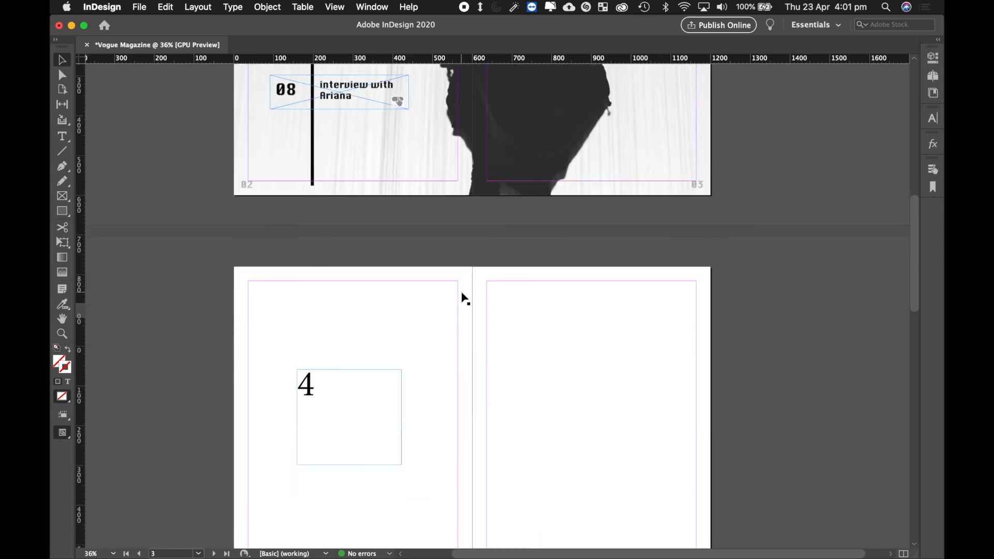
scroll(464, 298, "up", 3)
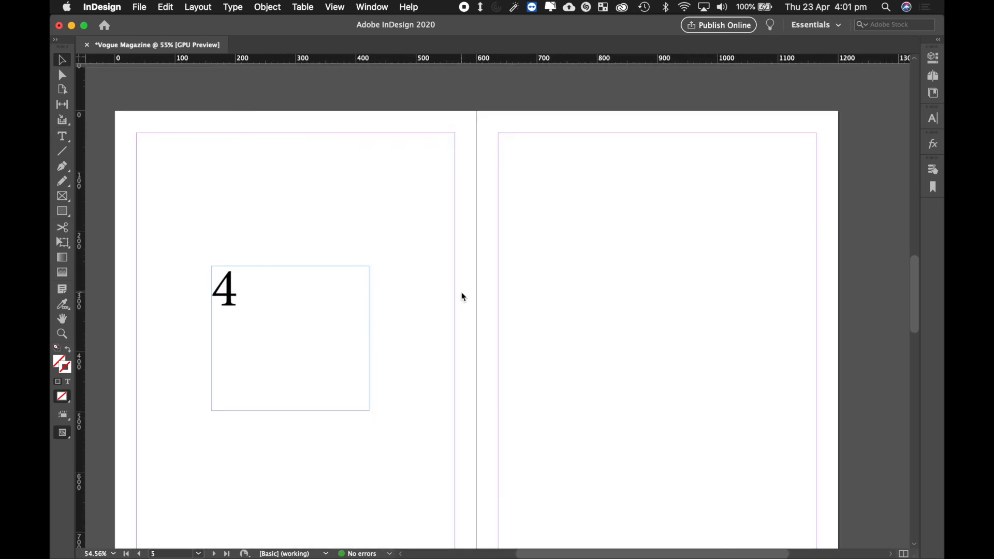
scroll(464, 298, "down", 2)
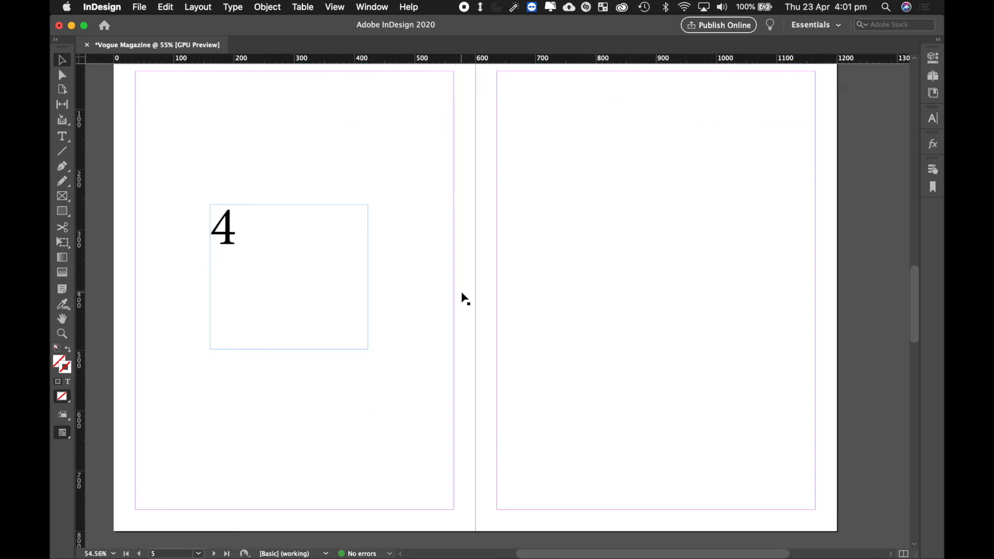
scroll(465, 298, "down", 2)
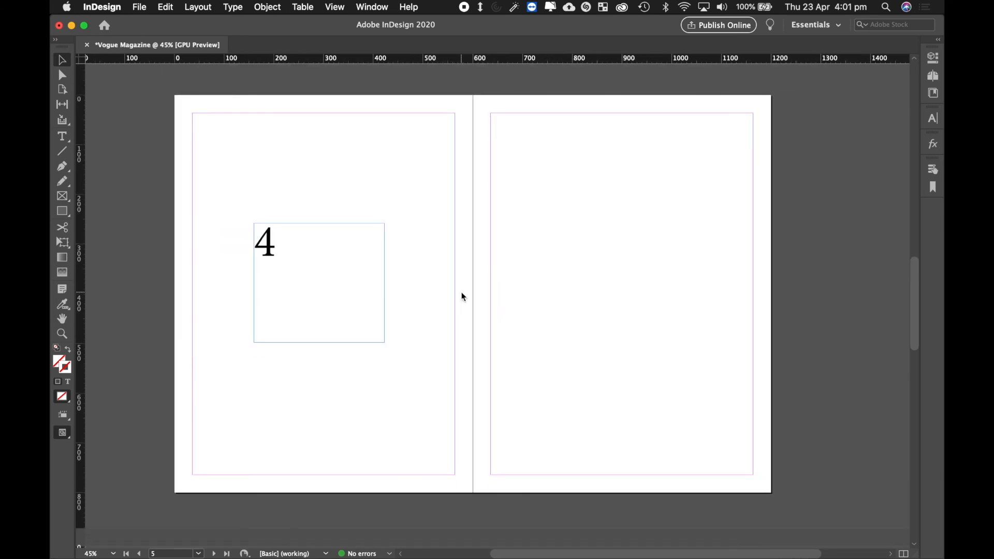
left_click(331, 259)
key("Delete")
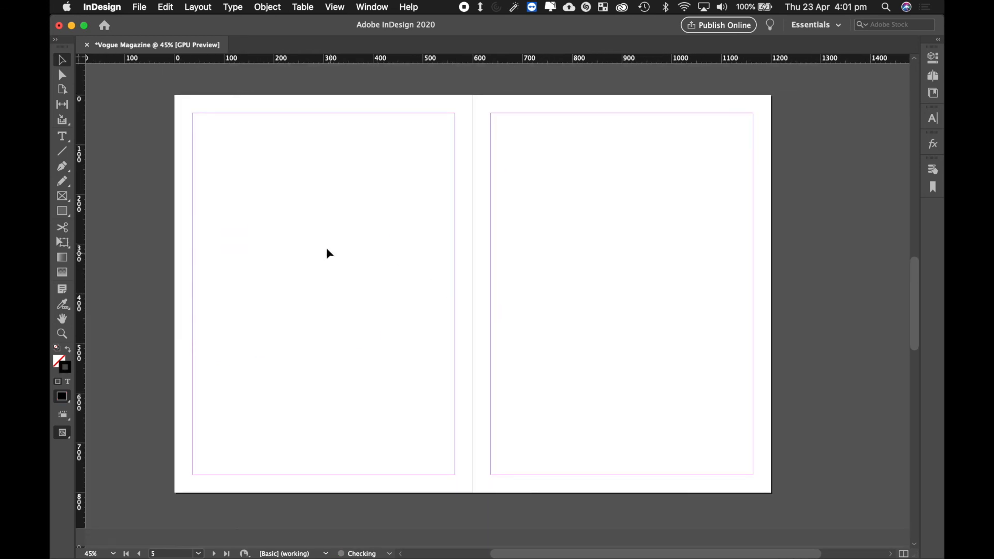
- Place Page 4-5 Article.psd across the whole empty article spread, starting at its top-left corner
left_click(142, 9)
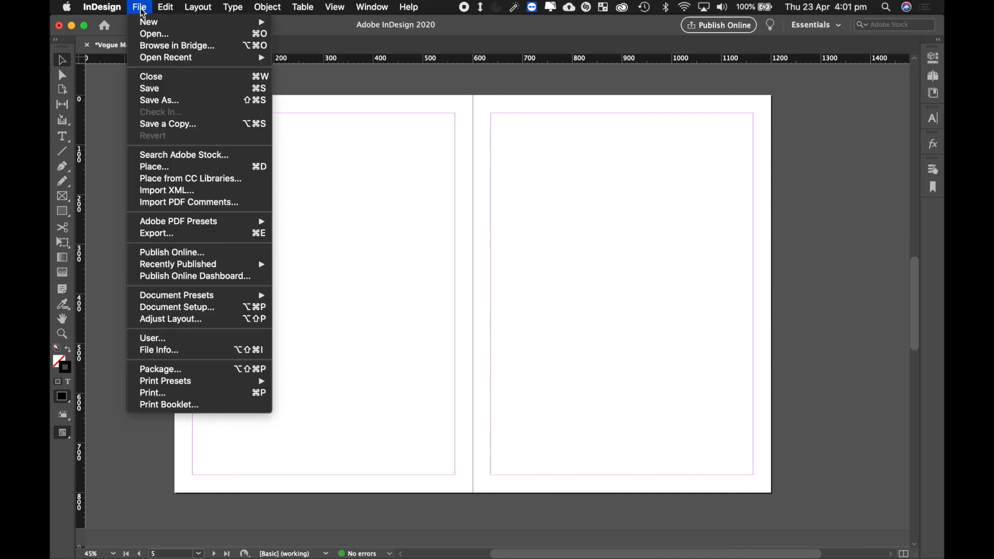
left_click(189, 174)
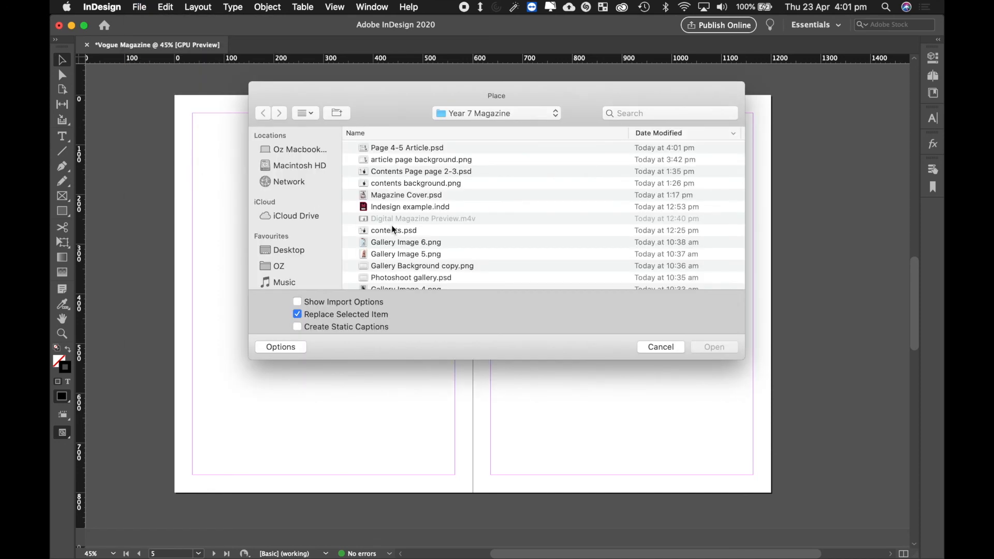
double_click(423, 148)
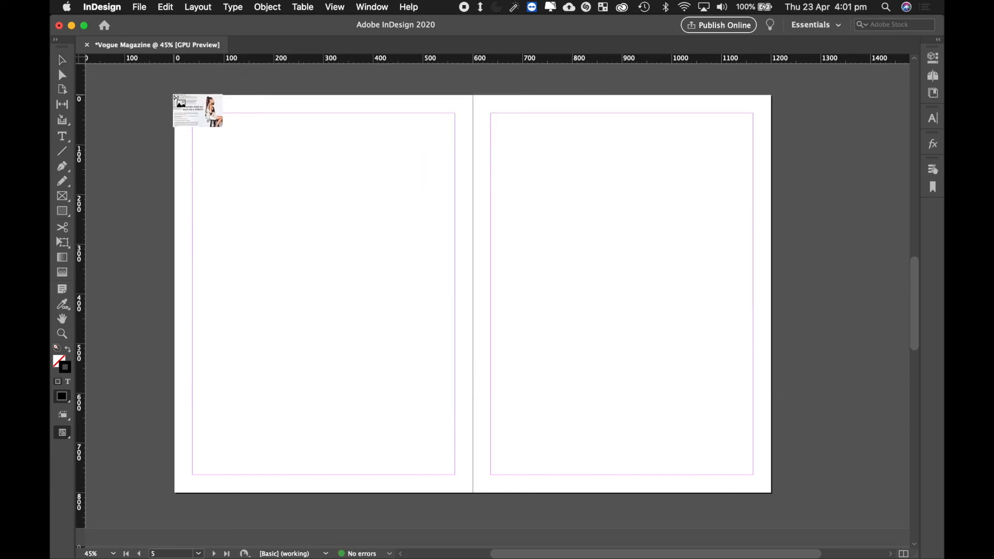
left_click_drag(175, 96, 769, 490)
left_click(815, 281)
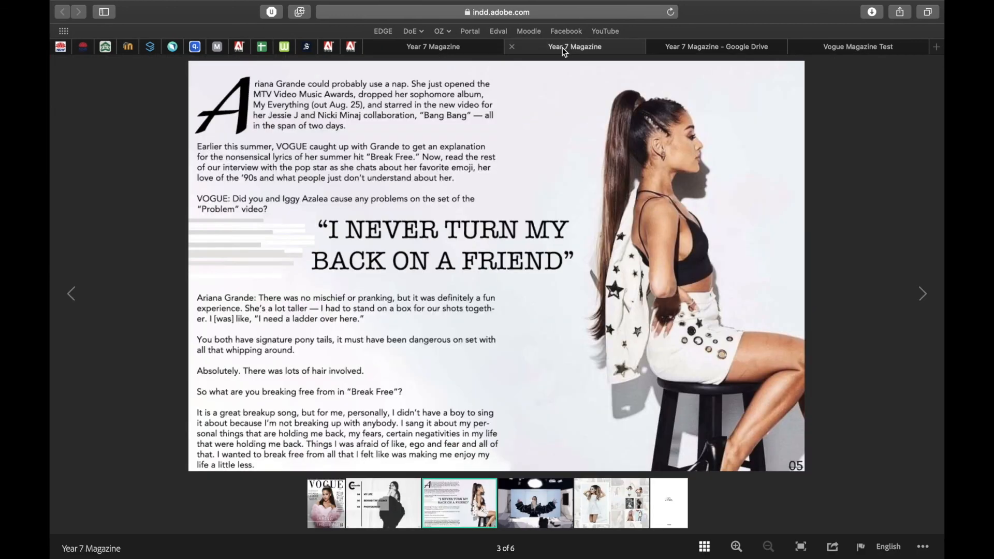
- Open the second Year 7 Magazine tab and go to the page 5 photo collage
left_click(564, 48)
left_click(610, 502)
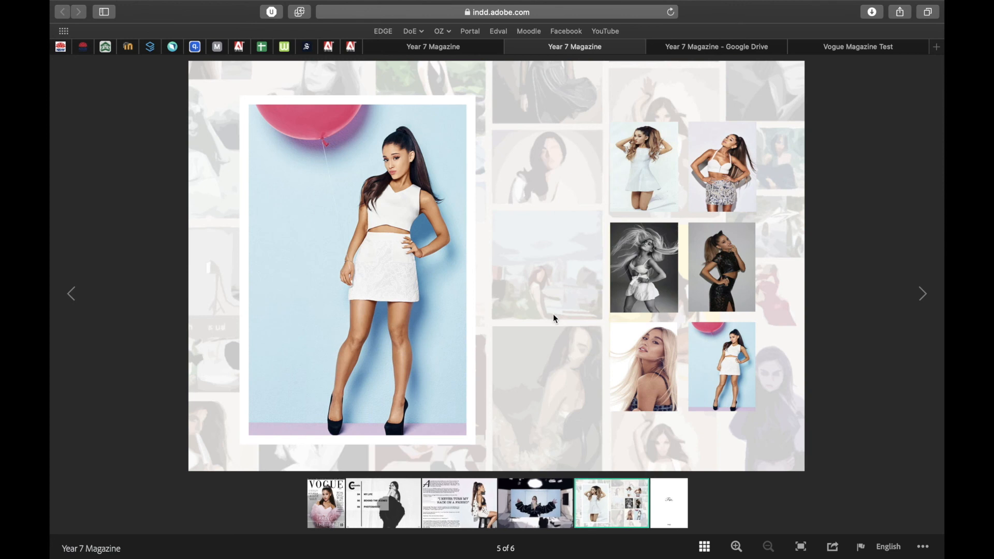
mouse_move(720, 155)
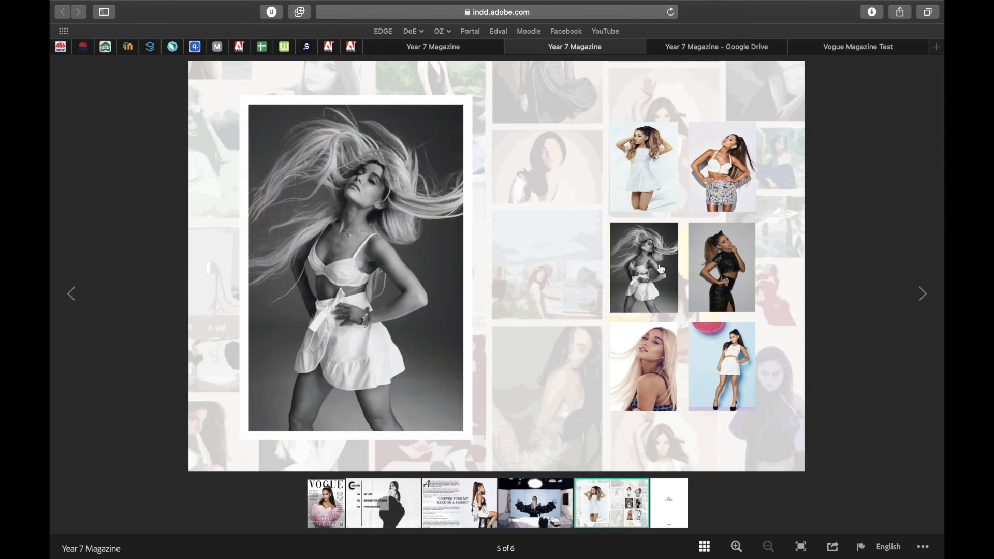
mouse_move(651, 352)
mouse_move(724, 280)
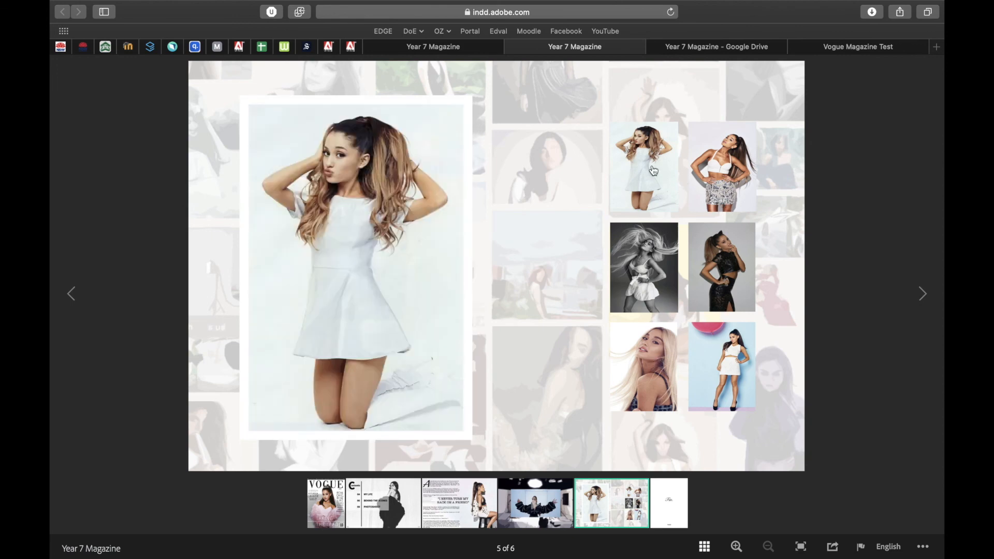
mouse_move(651, 256)
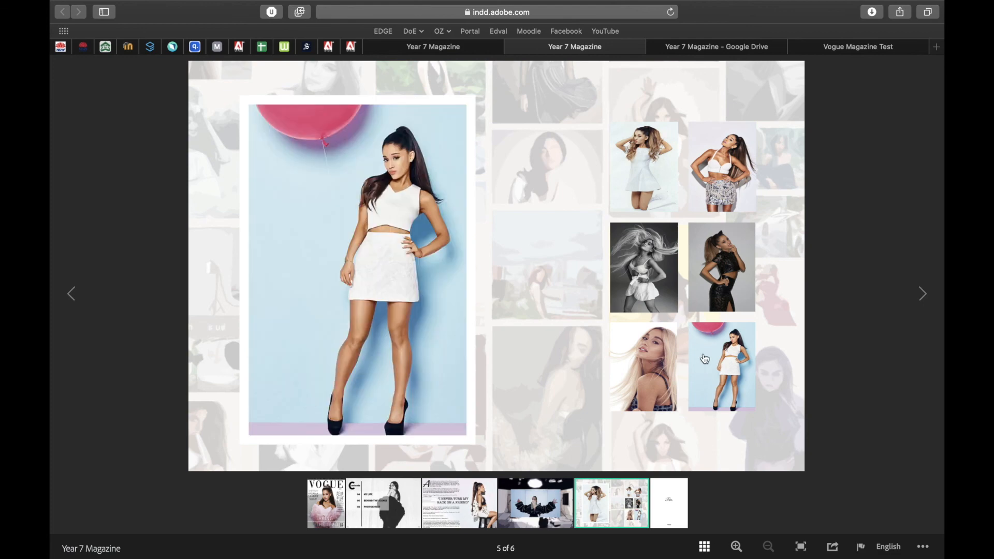
mouse_move(654, 159)
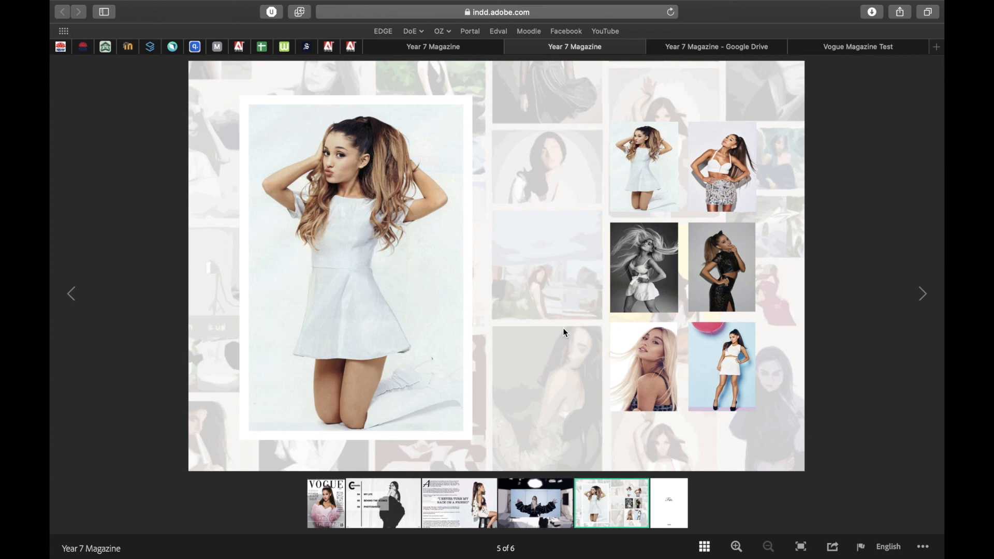
mouse_move(569, 5)
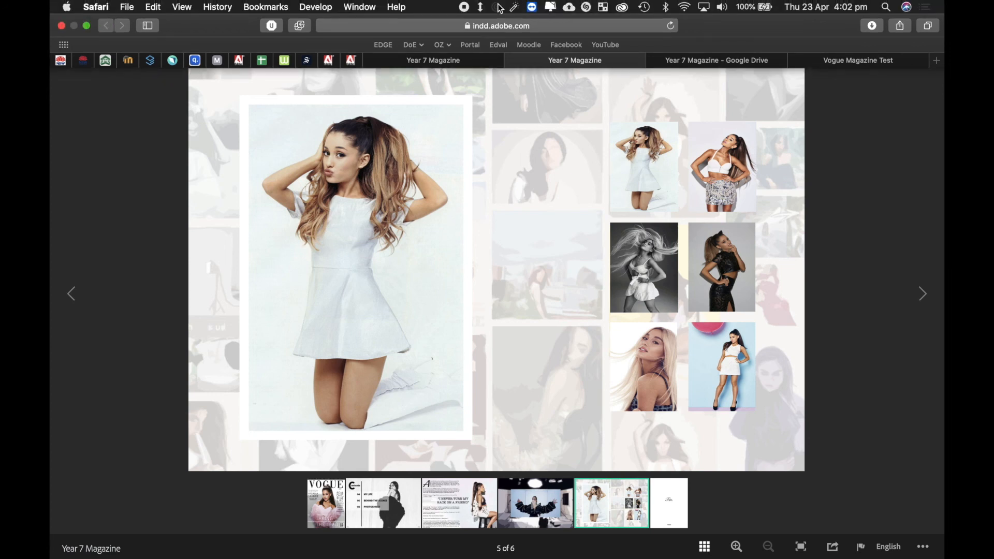